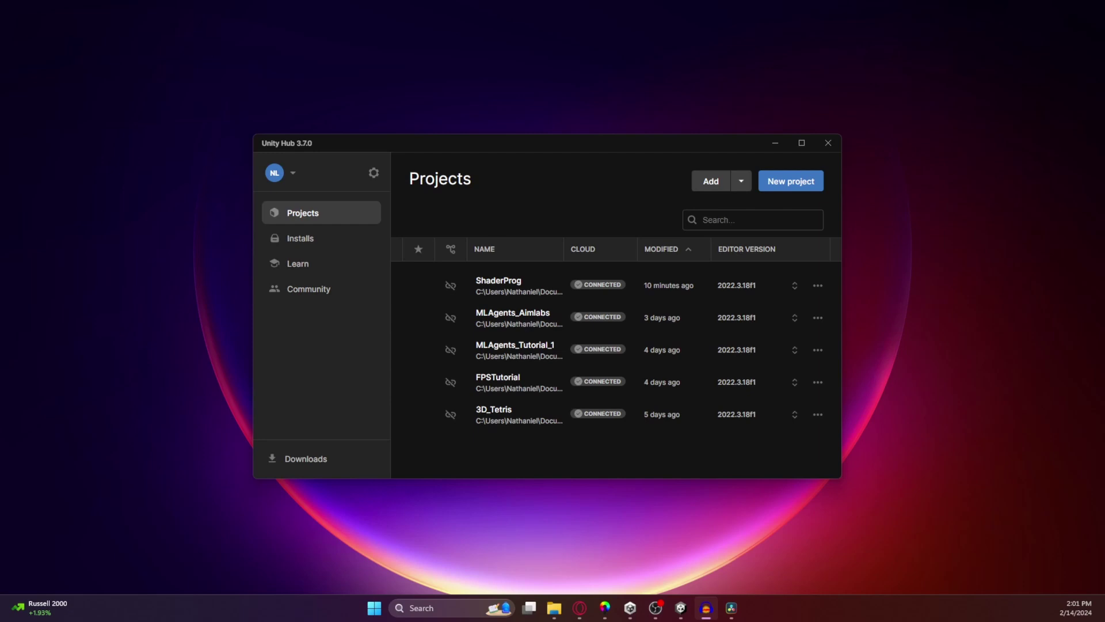
# Start a new project using the 3D (URP) template
pyautogui.click(788, 182)
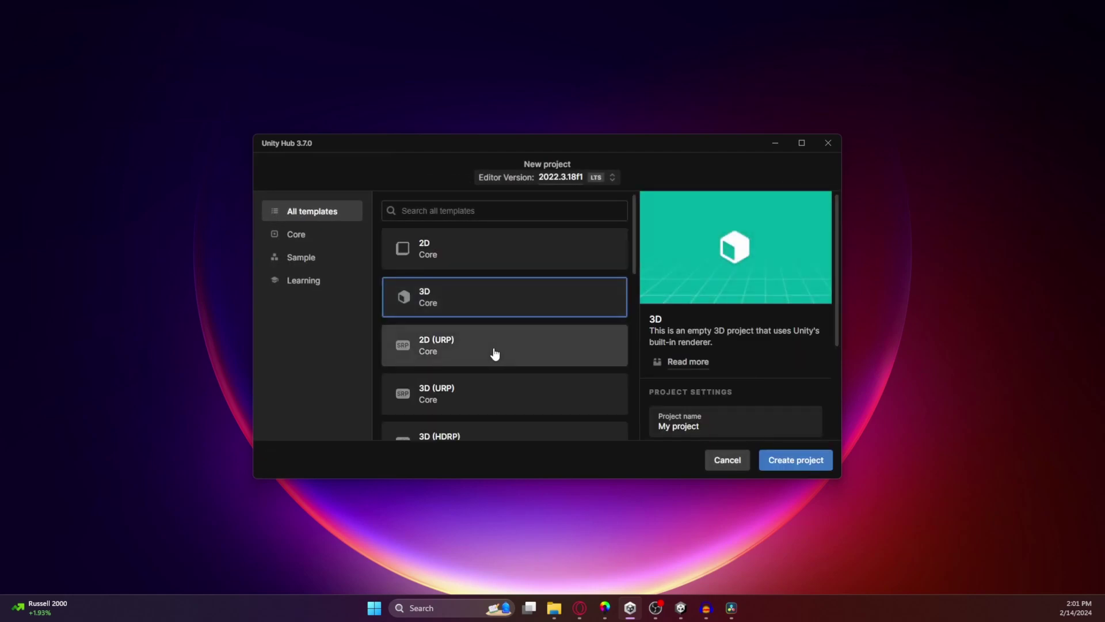
pyautogui.scroll(-2, 491, 351)
pyautogui.click(465, 289)
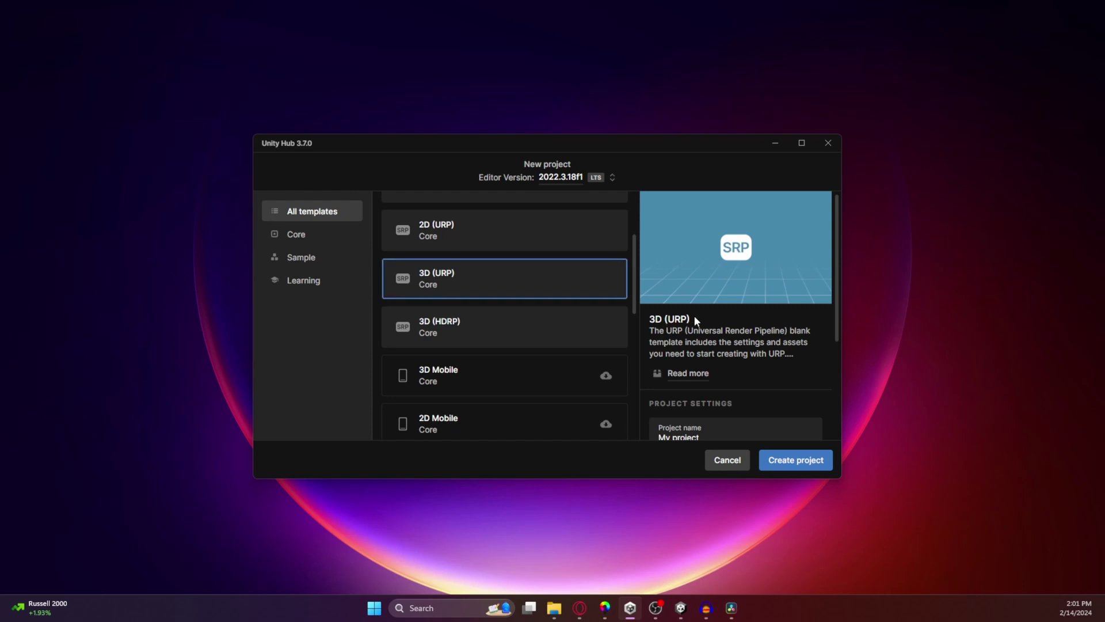
# Name the project DamascusShader, create it, and minimize the Hub window
pyautogui.scroll(-3, 720, 334)
pyautogui.doubleClick(707, 282)
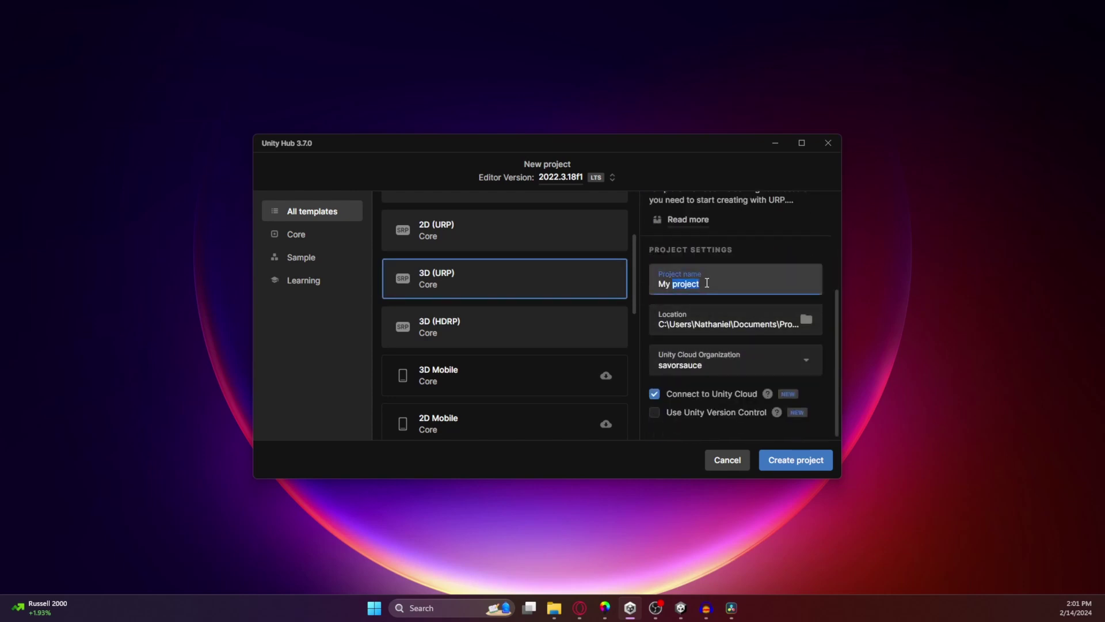
pyautogui.press('BackSpace')
pyautogui.press('BackSpace')
pyautogui.press('BackSpace')
pyautogui.press('BackSpace')
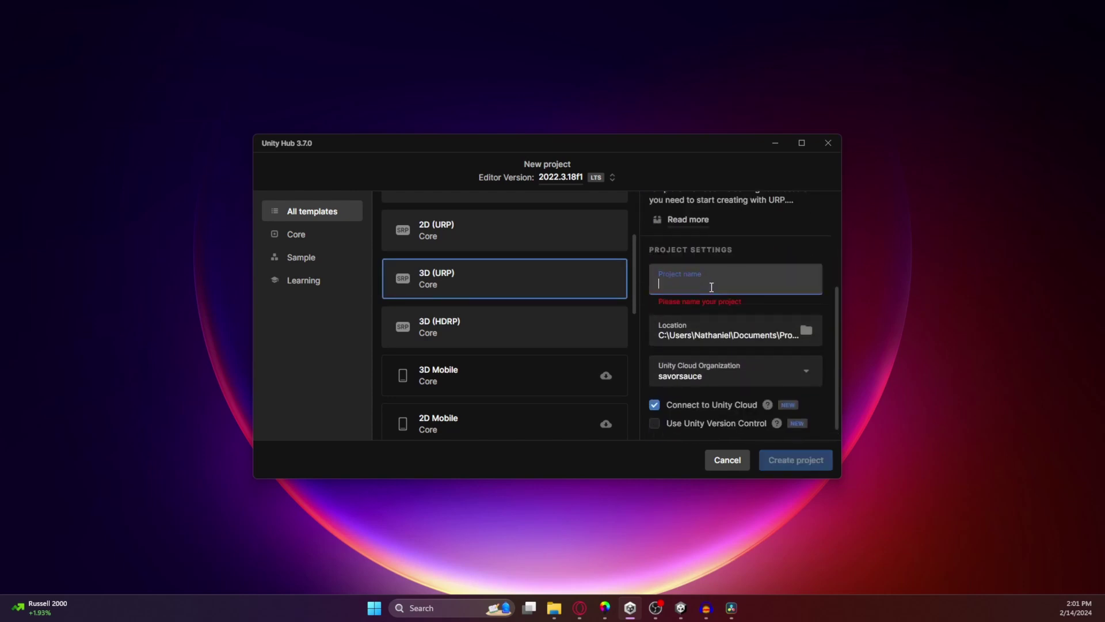
pyautogui.write('DamascusShader')
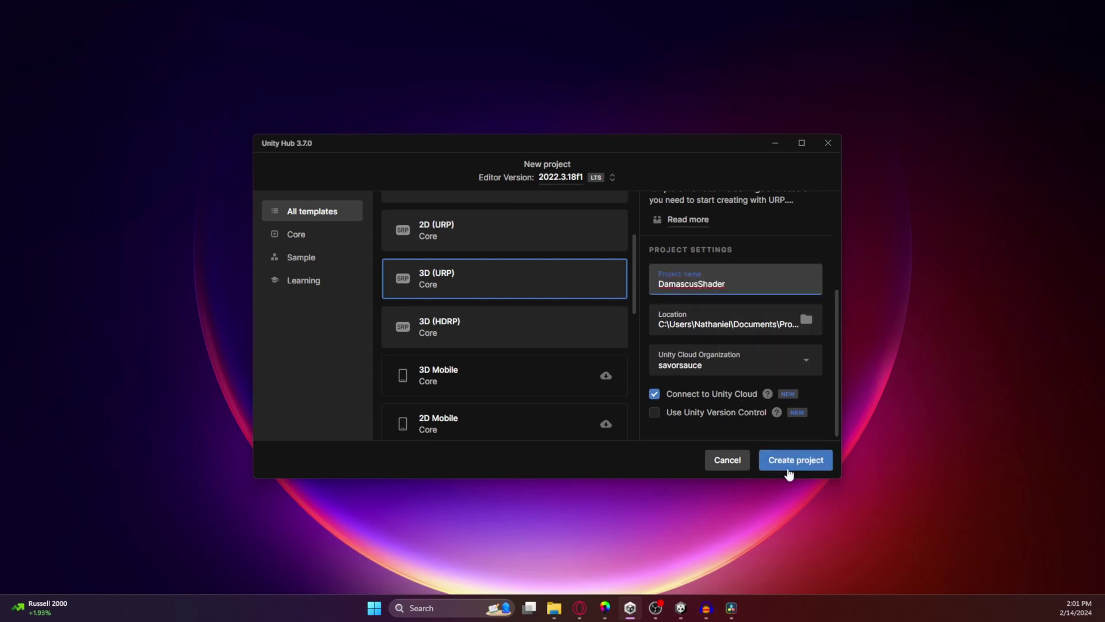
pyautogui.click(788, 464)
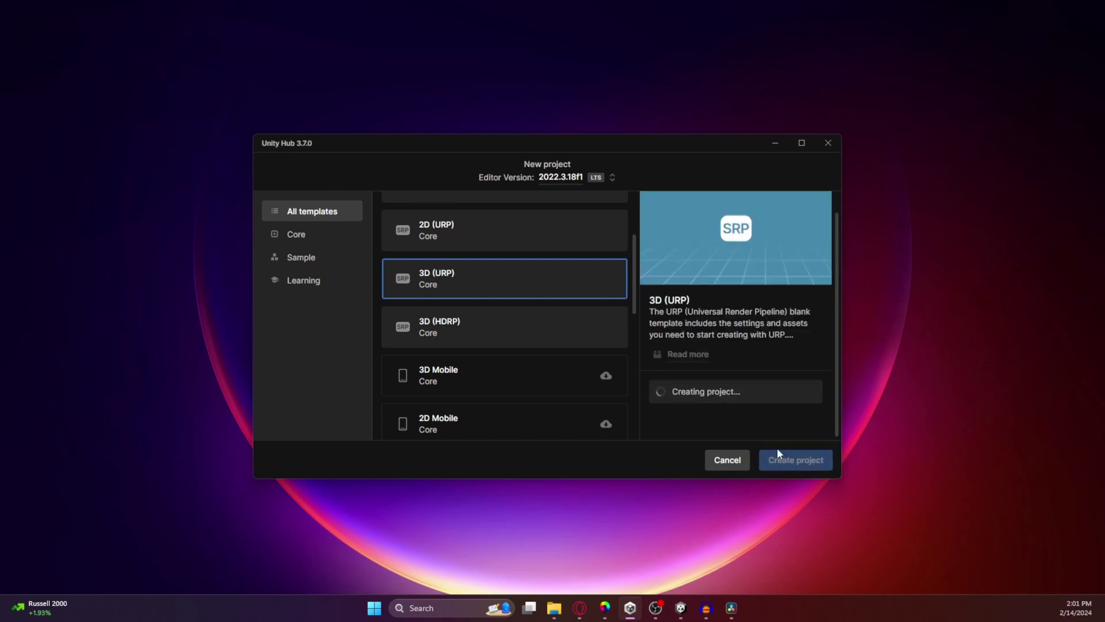
pyautogui.click(774, 144)
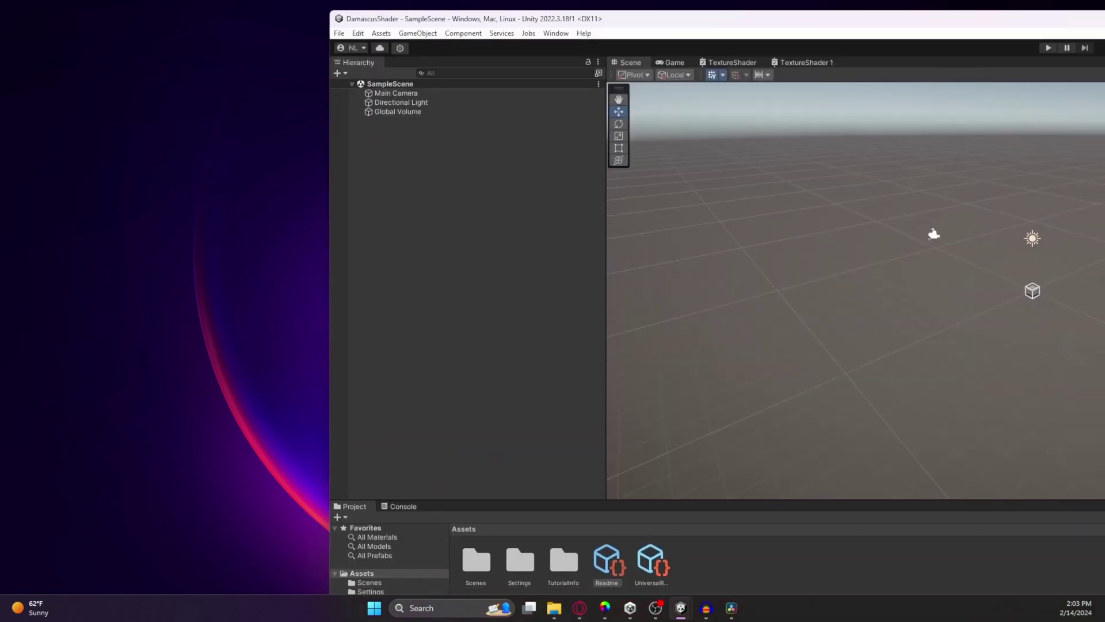
# Maximize the new project's editor window and create a folder named Shaders in Assets
pyautogui.moveTo(576, 12); pyautogui.dragTo(513, 8)
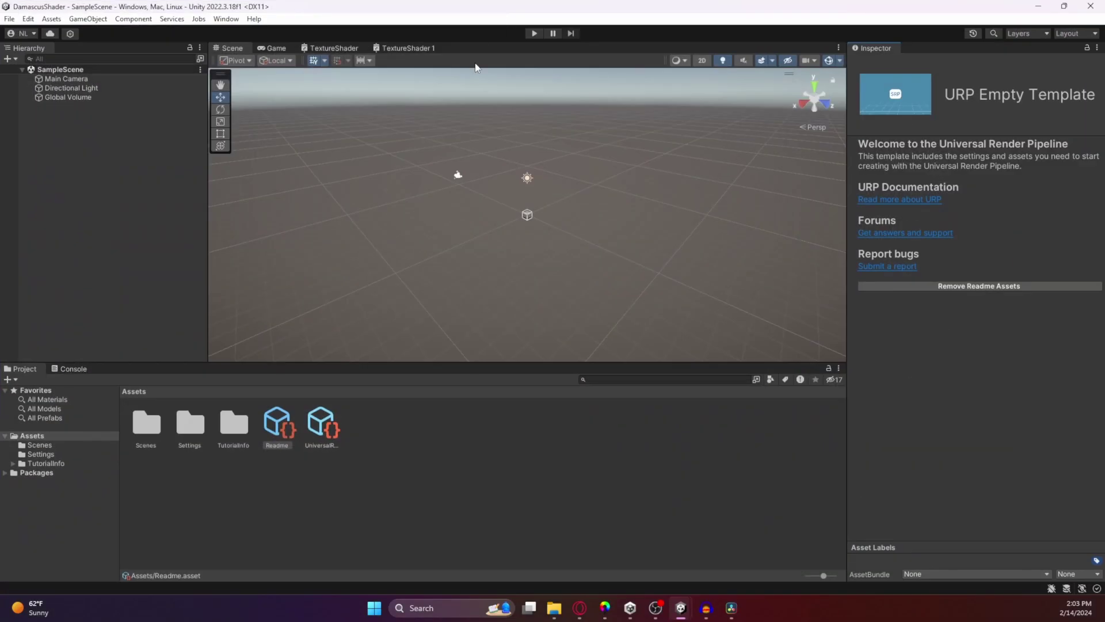
pyautogui.rightClick(171, 478)
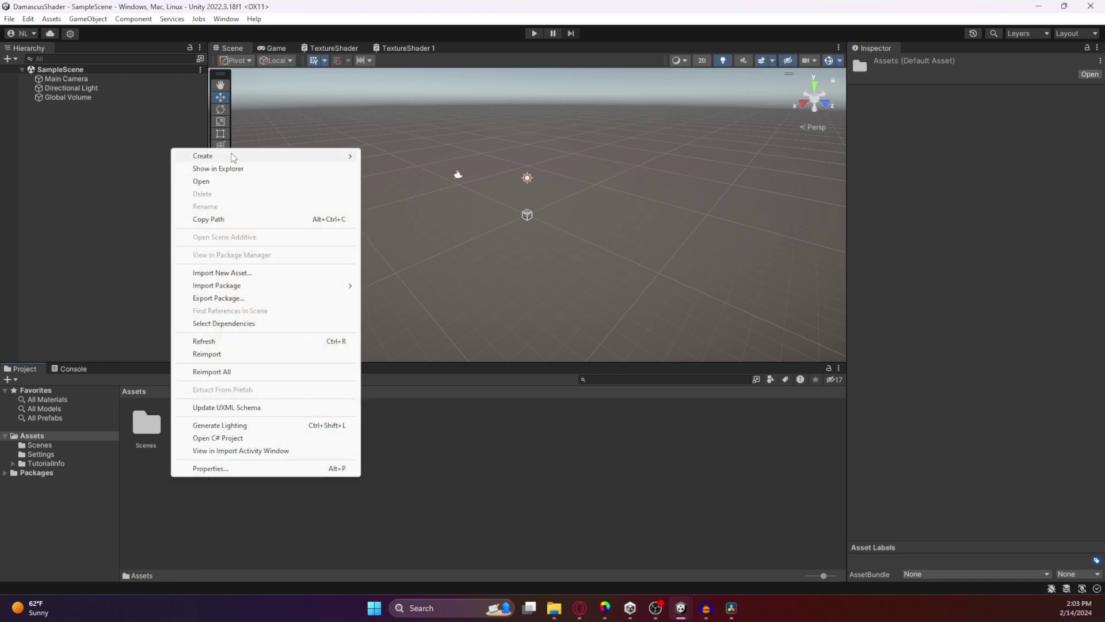
pyautogui.moveTo(234, 155)
pyautogui.click(424, 18)
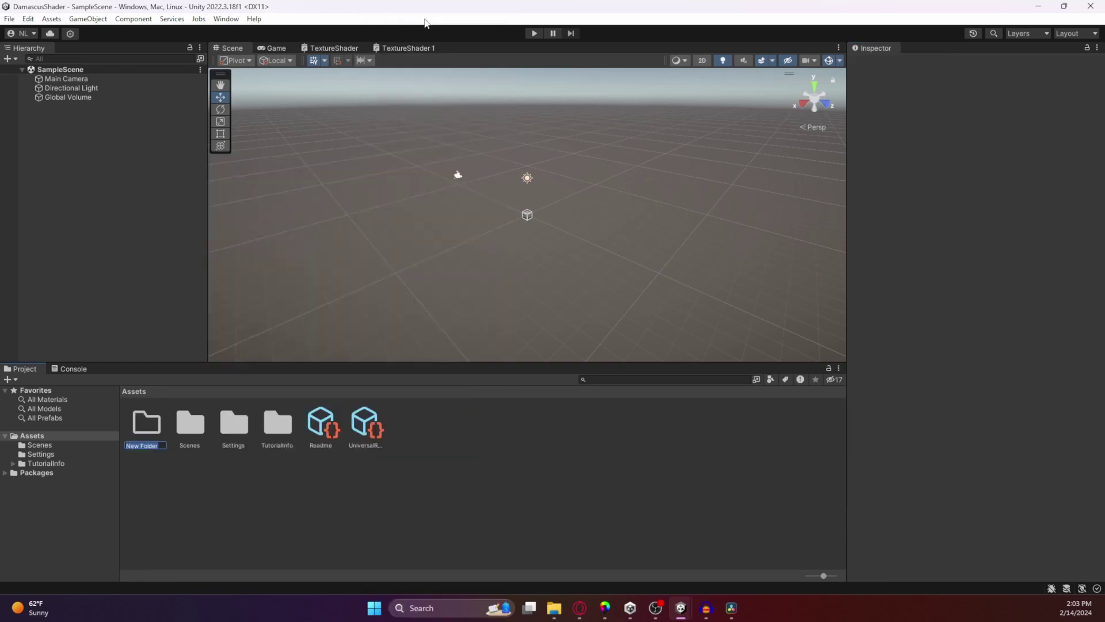
pyautogui.press('BackSpace')
pyautogui.write('Shaders')
pyautogui.press('Return')
# Create a URP Unlit Shader Graph named Damascus inside the Shaders folder
pyautogui.doubleClick(242, 429)
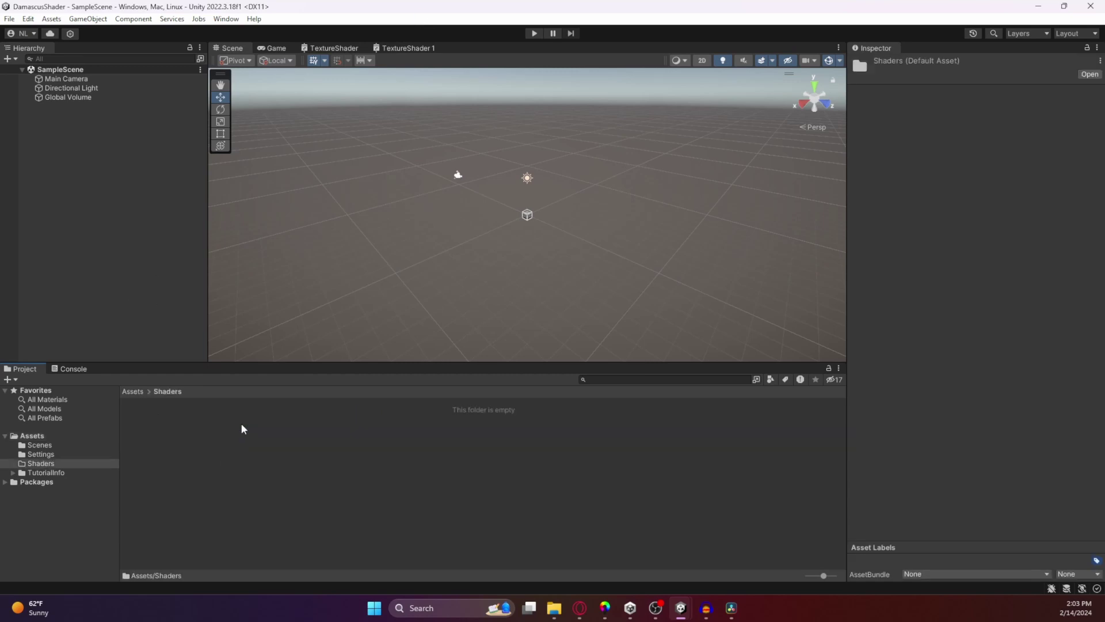
pyautogui.rightClick(223, 431)
pyautogui.moveTo(321, 109)
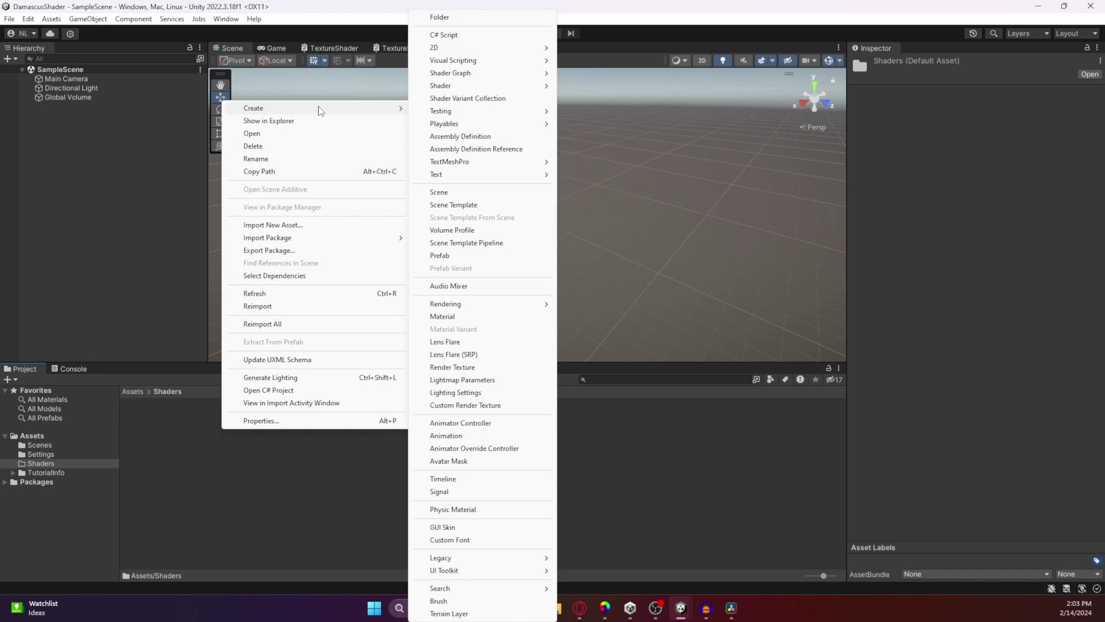
pyautogui.moveTo(469, 75)
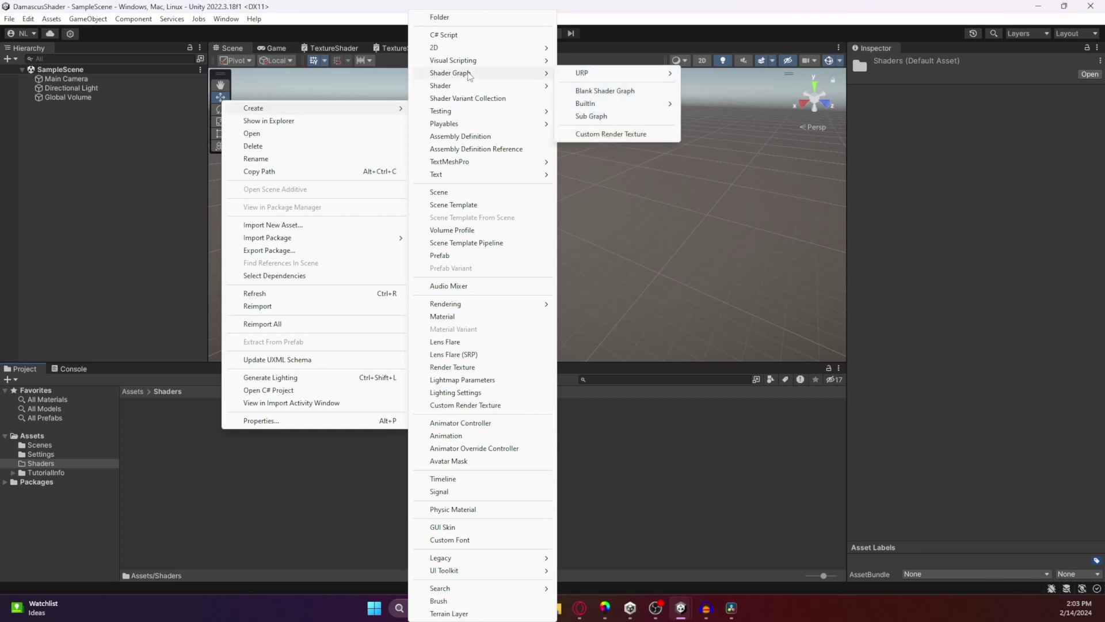
pyautogui.moveTo(615, 81)
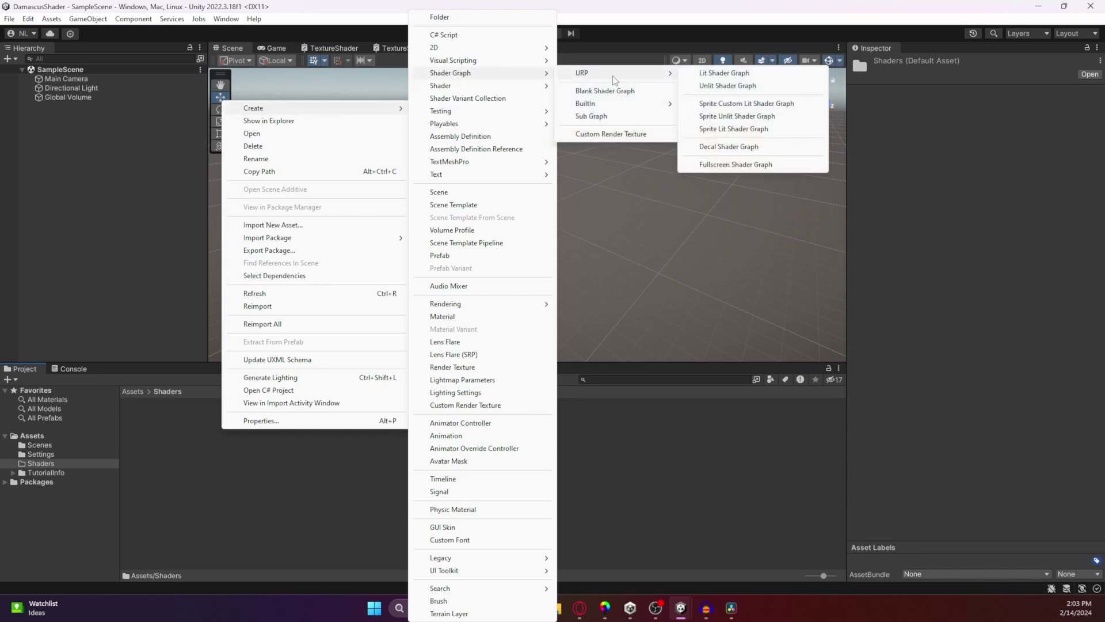
pyautogui.click(736, 88)
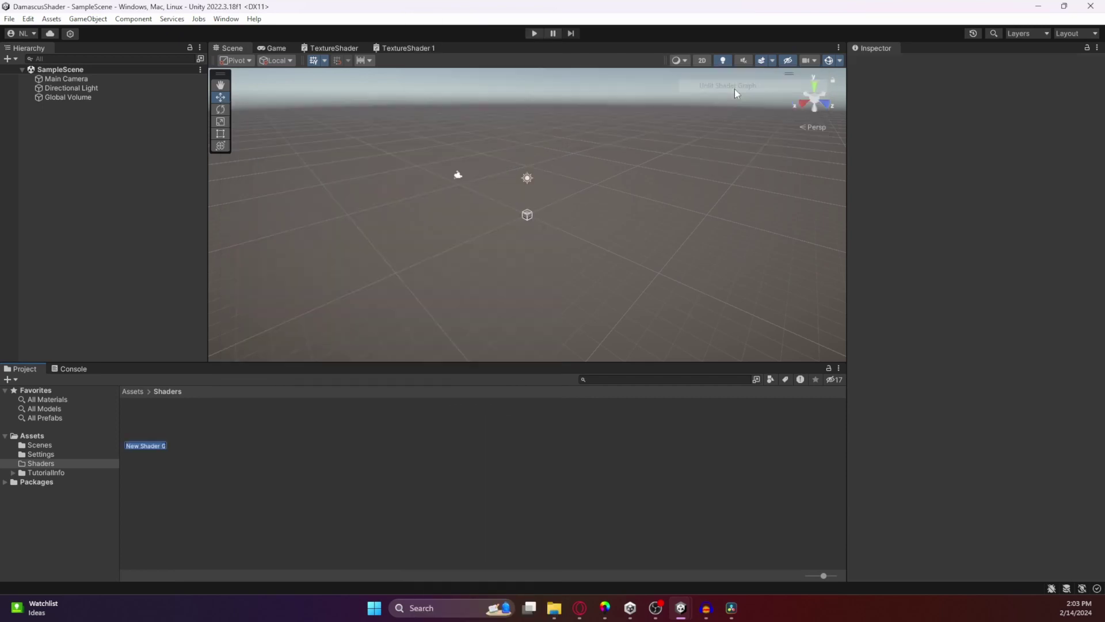
pyautogui.write('Damascus')
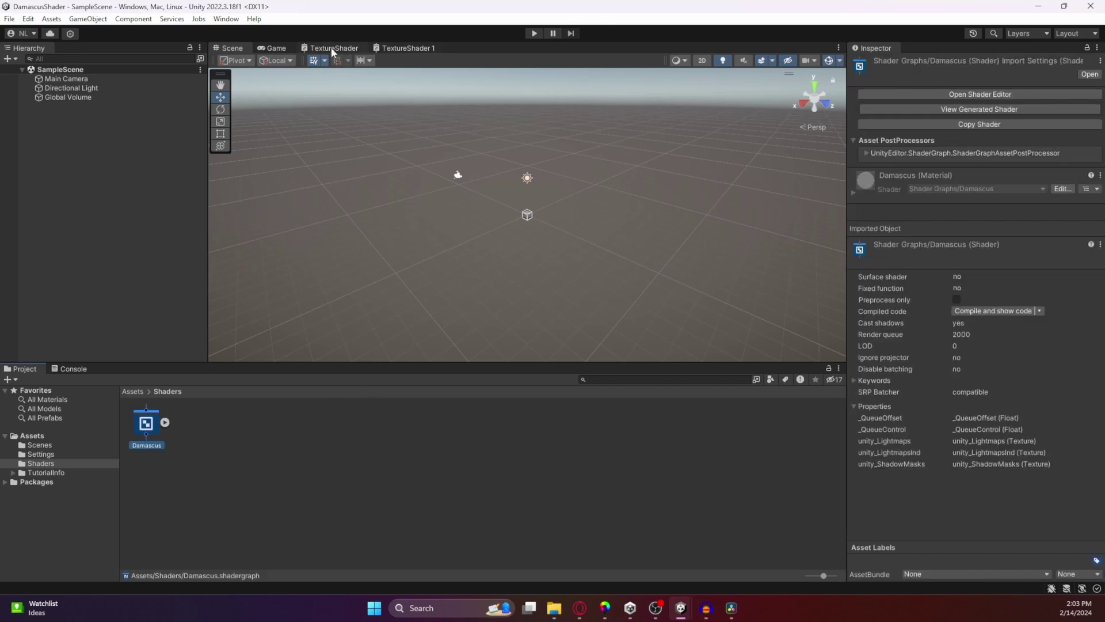
# Open the Damascus shader graph for editing and examine its Vertex and Fragment blocks
pyautogui.doubleClick(147, 423)
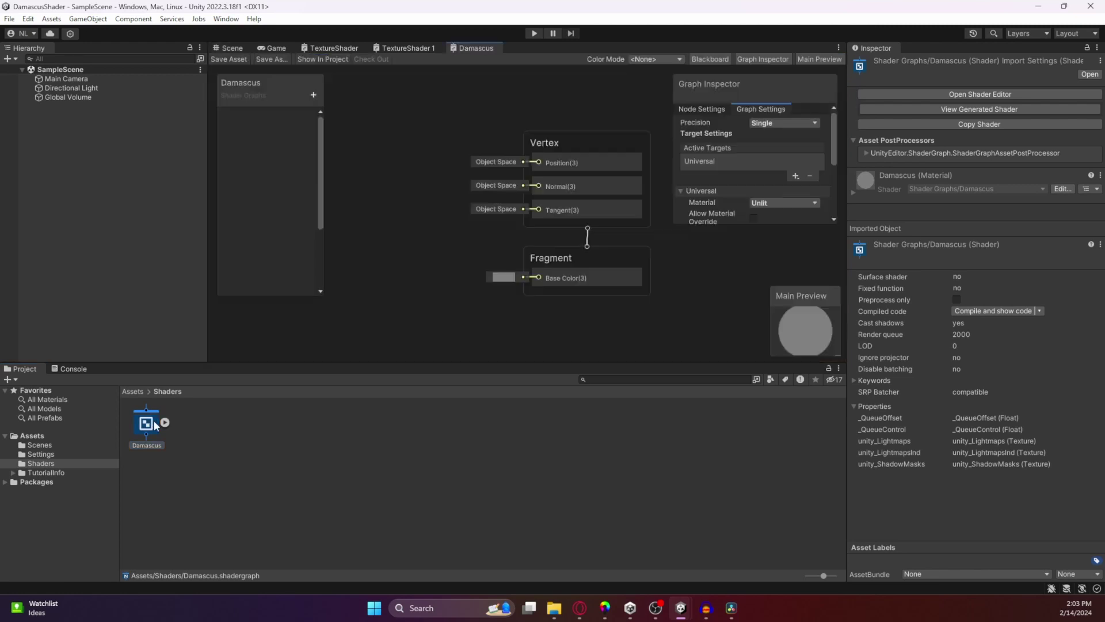
pyautogui.scroll(-5, 397, 224)
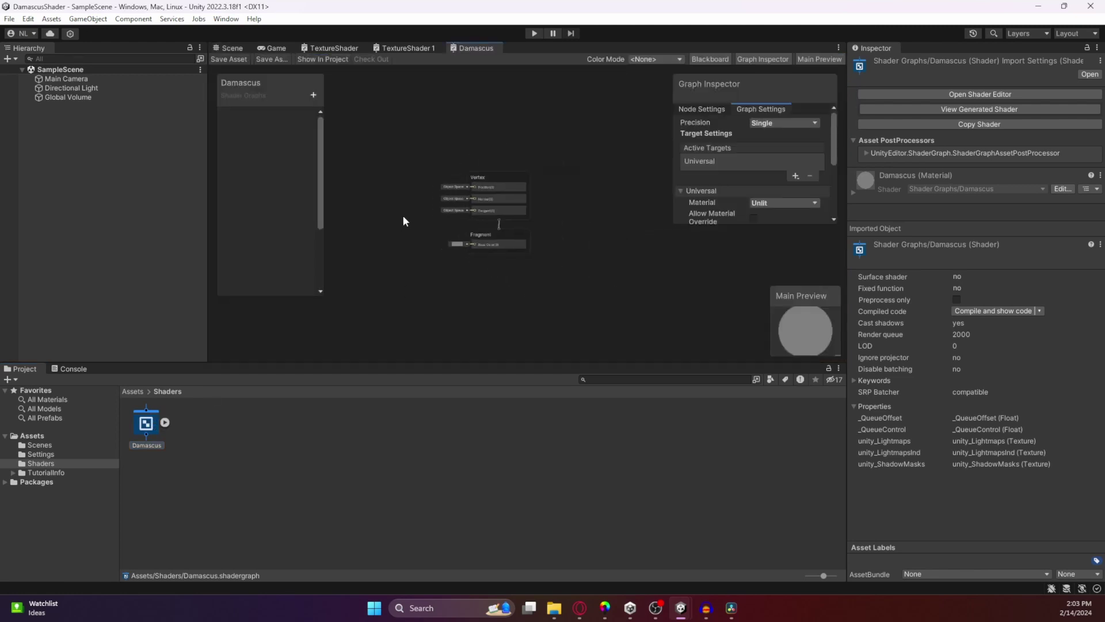
pyautogui.moveTo(403, 215); pyautogui.dragTo(488, 236, button='middle')
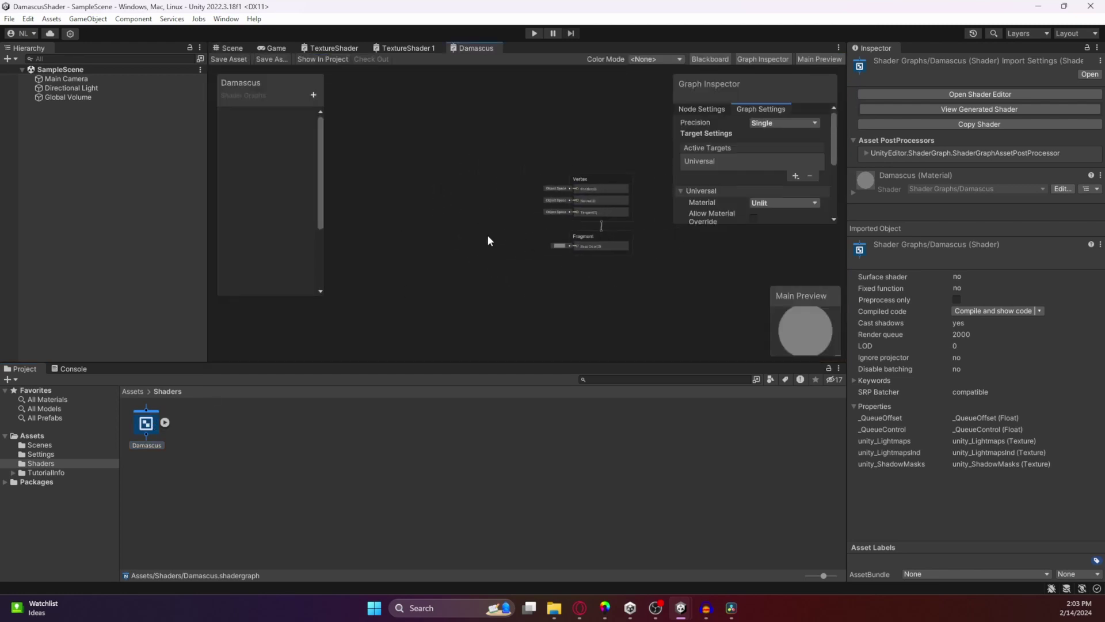
pyautogui.scroll(3, 483, 239)
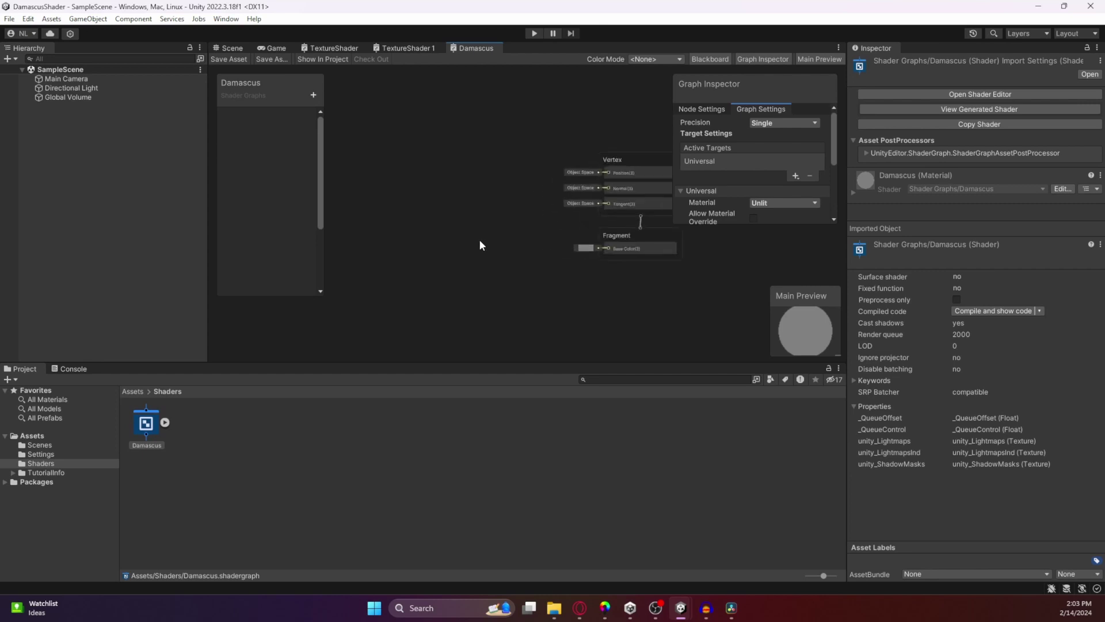
pyautogui.moveTo(468, 227); pyautogui.dragTo(429, 241, button='middle')
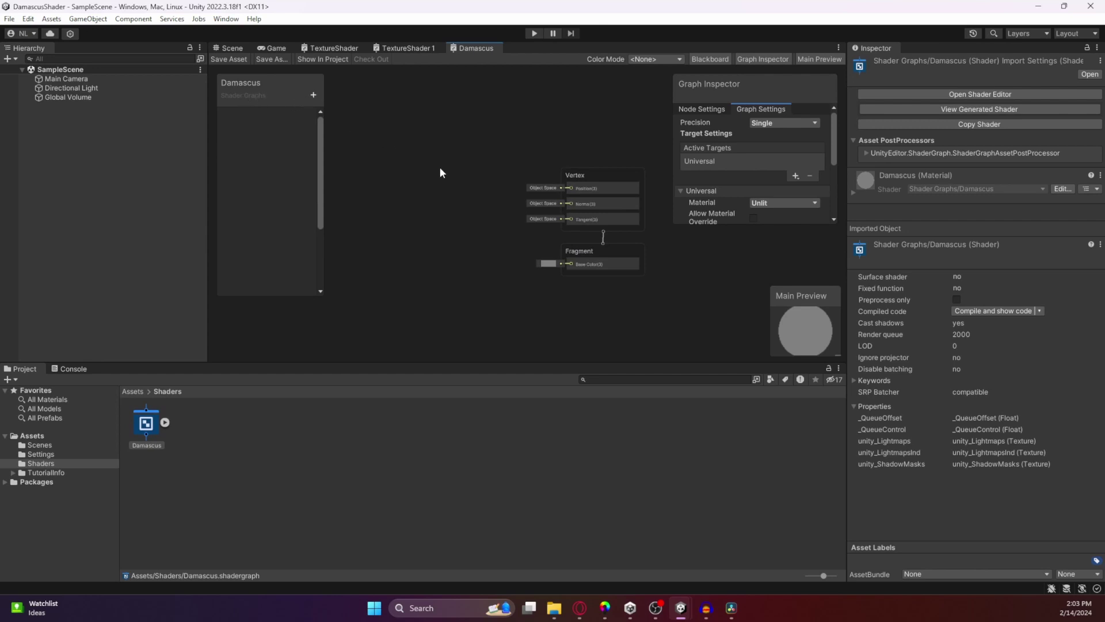
pyautogui.scroll(3, 397, 147)
pyautogui.click(478, 227)
pyautogui.scroll(3, 478, 225)
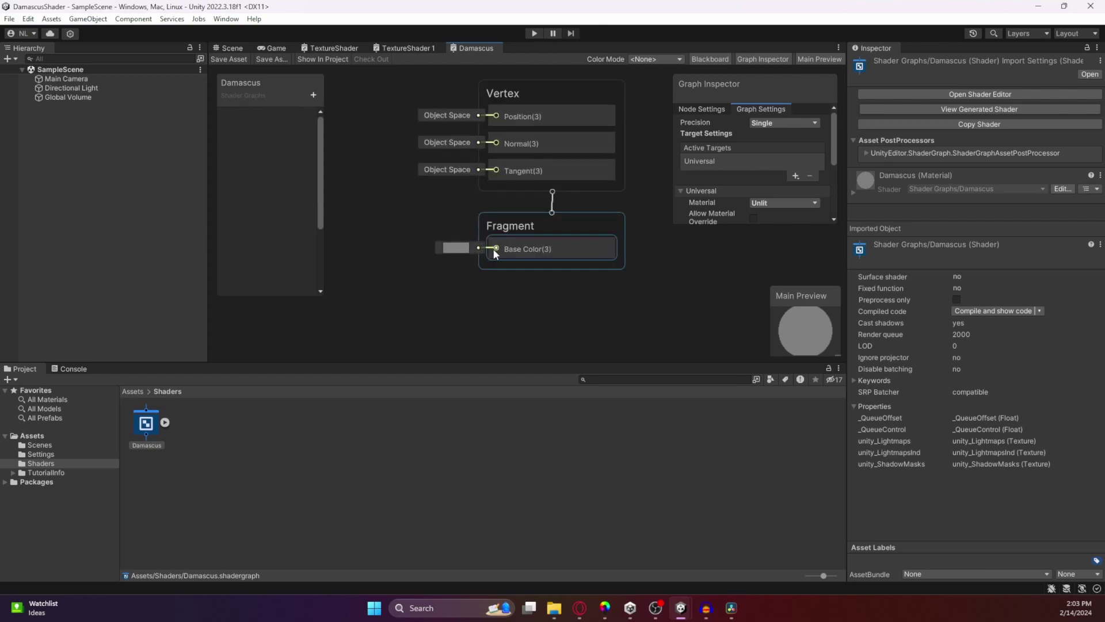
pyautogui.moveTo(491, 251); pyautogui.dragTo(499, 167)
pyautogui.click(517, 227)
pyautogui.click(351, 257)
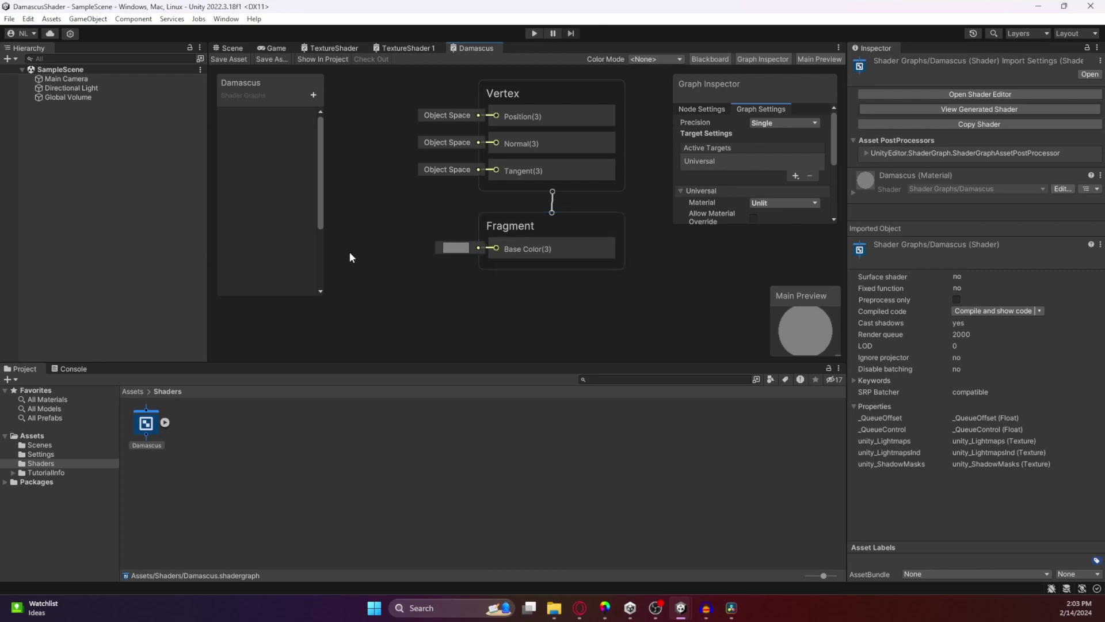
# Add a Color property named Red to the Damascus shader graph
pyautogui.click(314, 95)
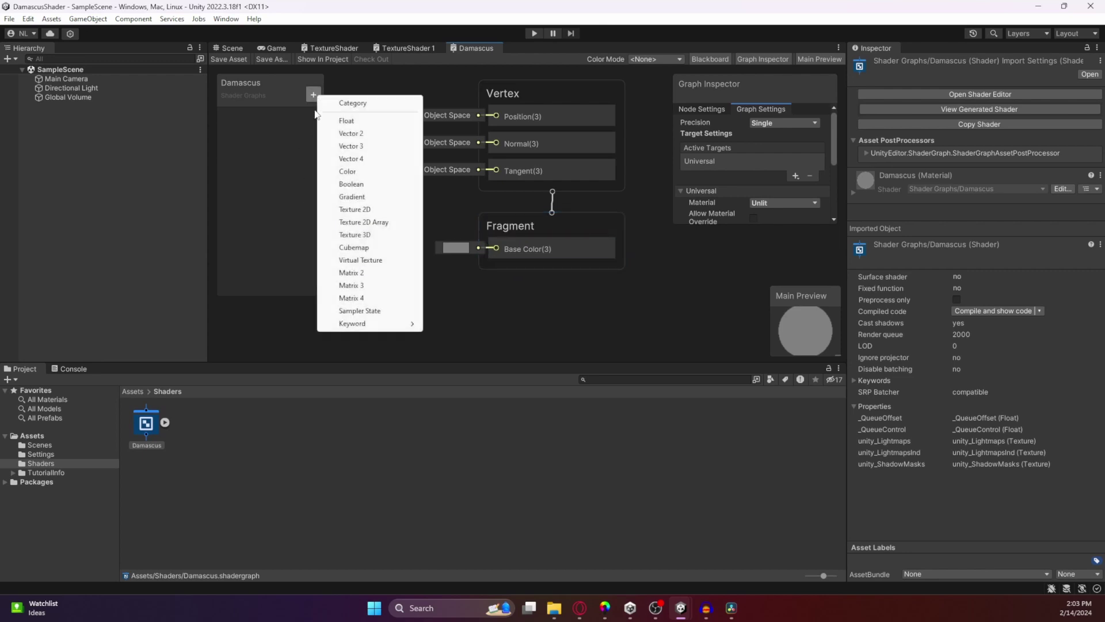
pyautogui.click(365, 172)
pyautogui.write('Re')
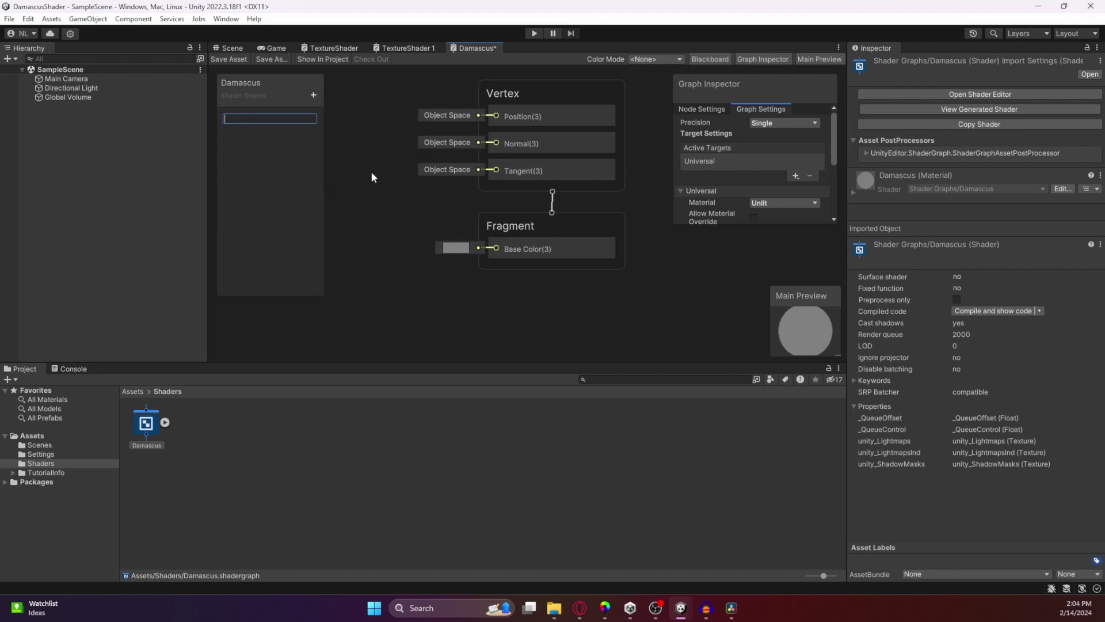
pyautogui.write('d')
pyautogui.press('Return')
# Add a second Color property to the shader graph and name it Green
pyautogui.click(313, 95)
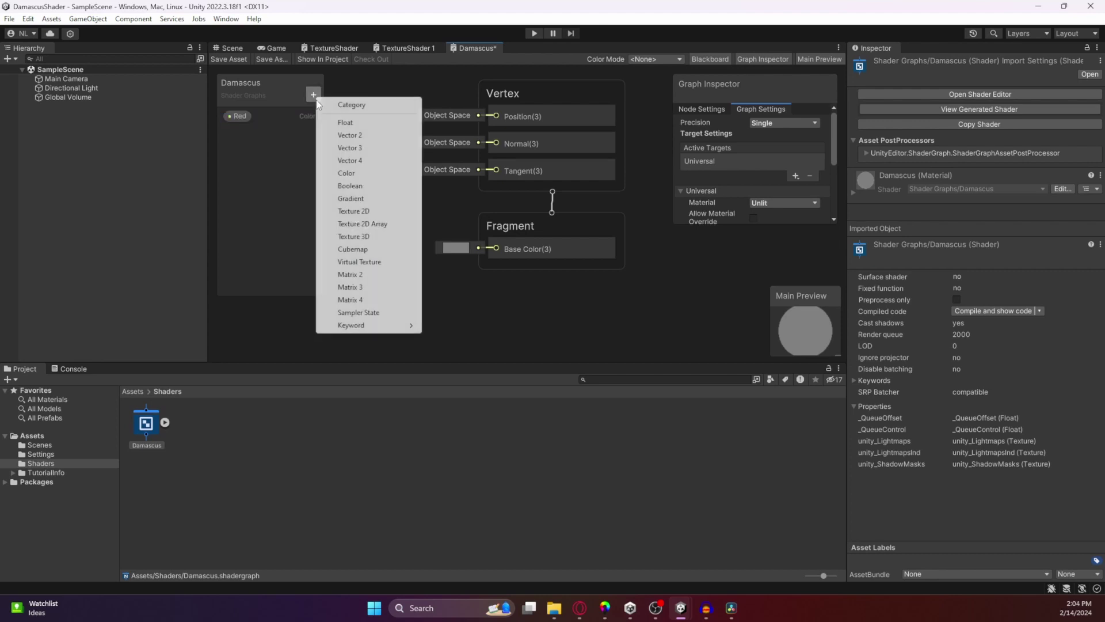
pyautogui.click(356, 175)
pyautogui.write('G')
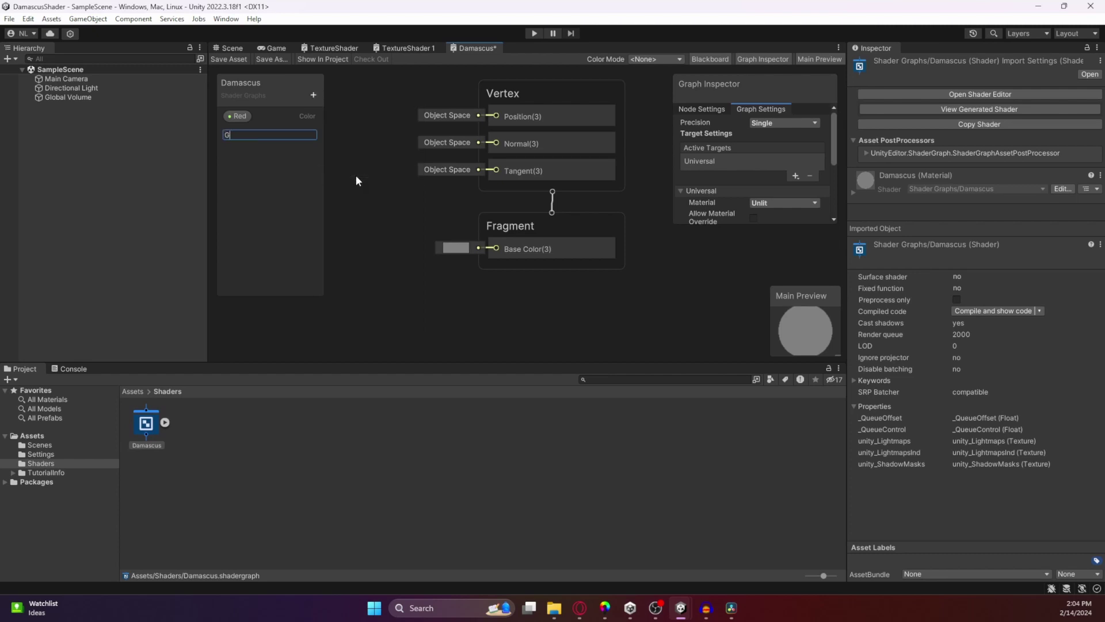
pyautogui.write('reen')
pyautogui.press('Return')
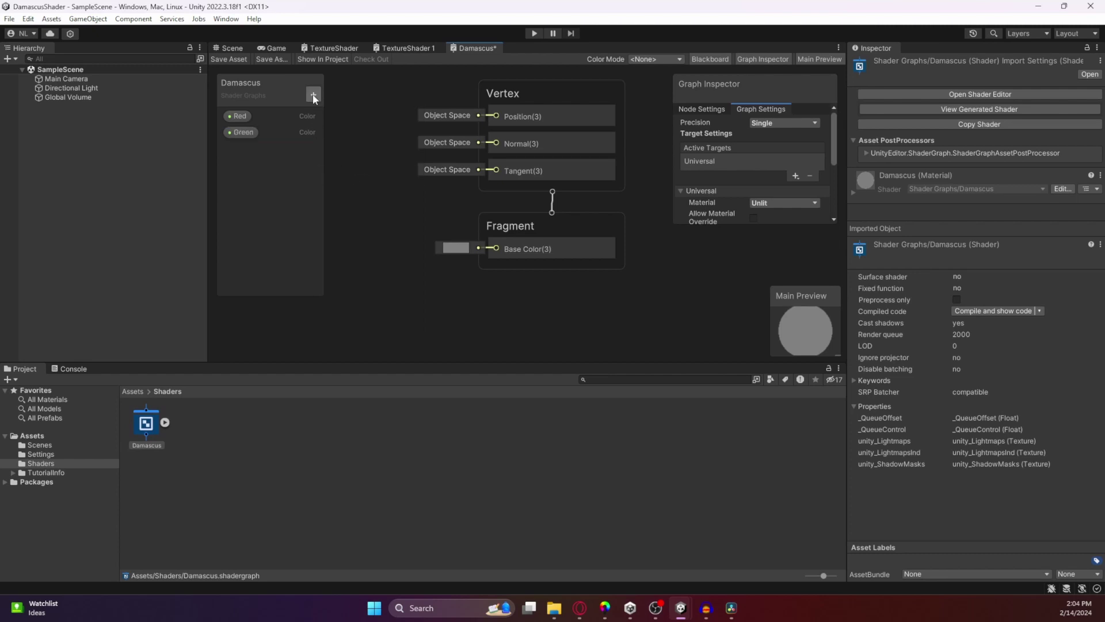
# Add a third Color property to the shader graph and name it Blue
pyautogui.click(314, 94)
pyautogui.click(354, 170)
pyautogui.write('Blue')
pyautogui.press('Return')
# Add a Float property named Smoothing to the shader graph
pyautogui.click(314, 95)
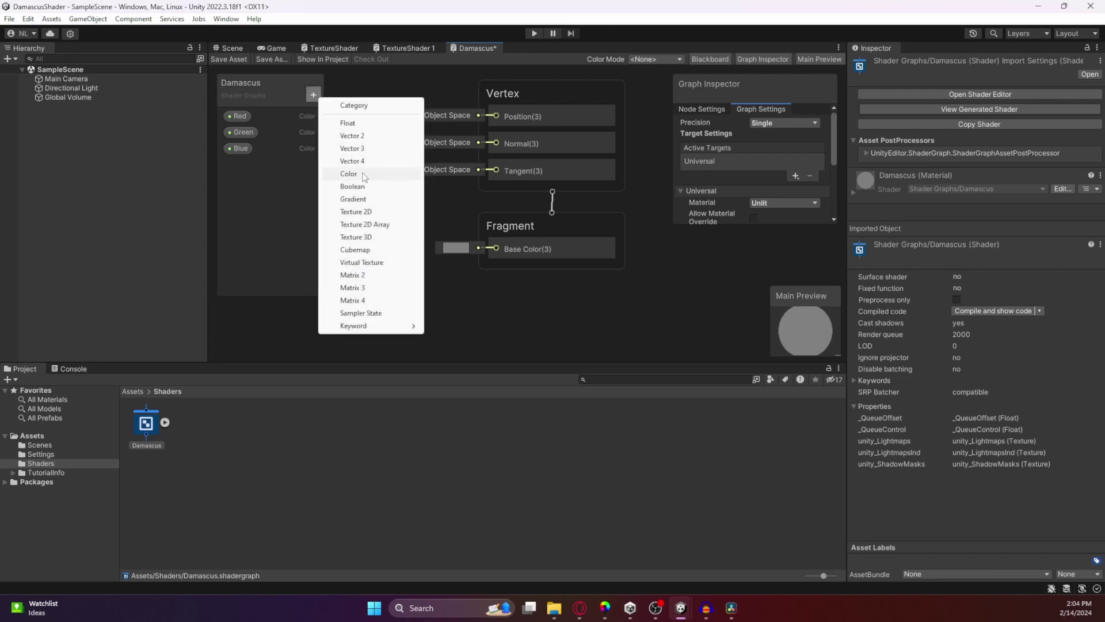
pyautogui.click(360, 124)
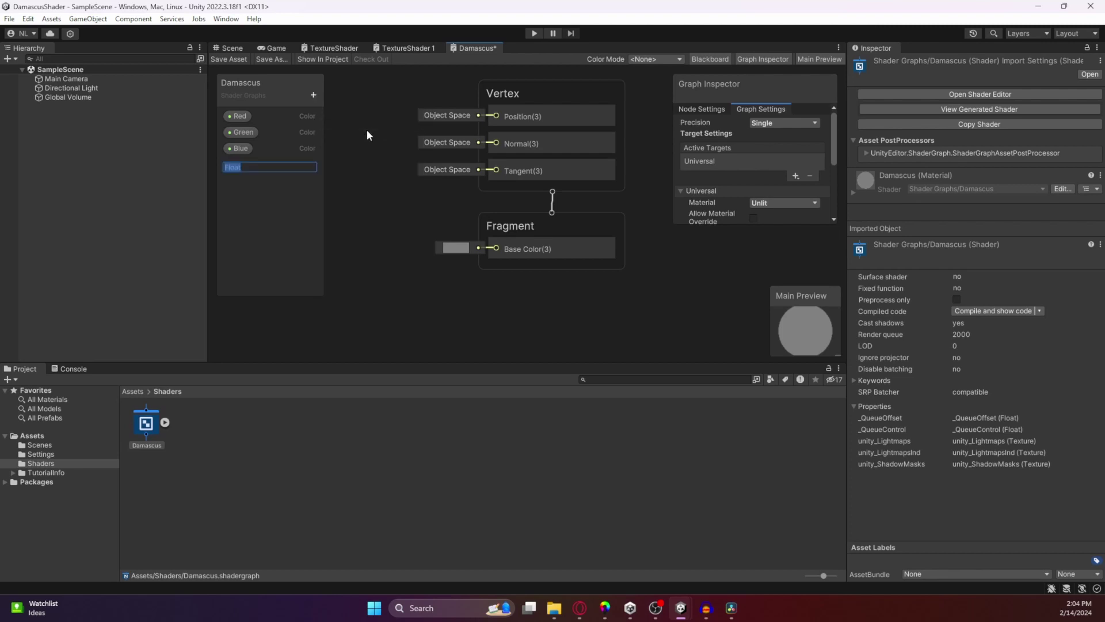
pyautogui.press('BackSpace')
pyautogui.write('Smoothing')
pyautogui.press('Return')
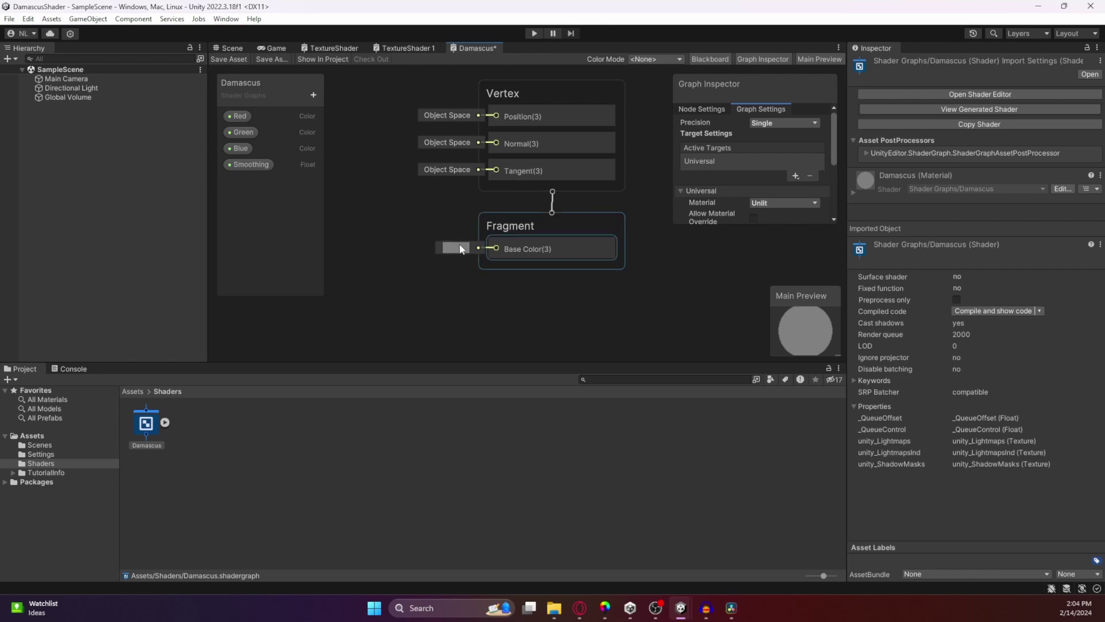
pyautogui.moveTo(425, 223); pyautogui.dragTo(638, 253, button='middle')
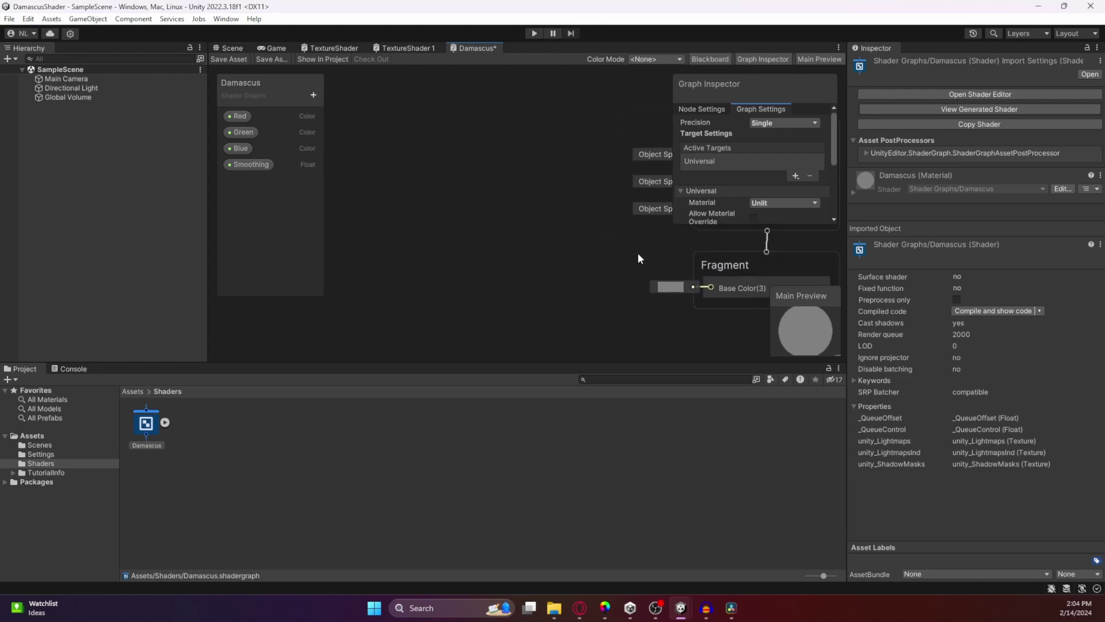
pyautogui.scroll(-5, 490, 250)
pyautogui.moveTo(454, 235); pyautogui.dragTo(510, 250, button='middle')
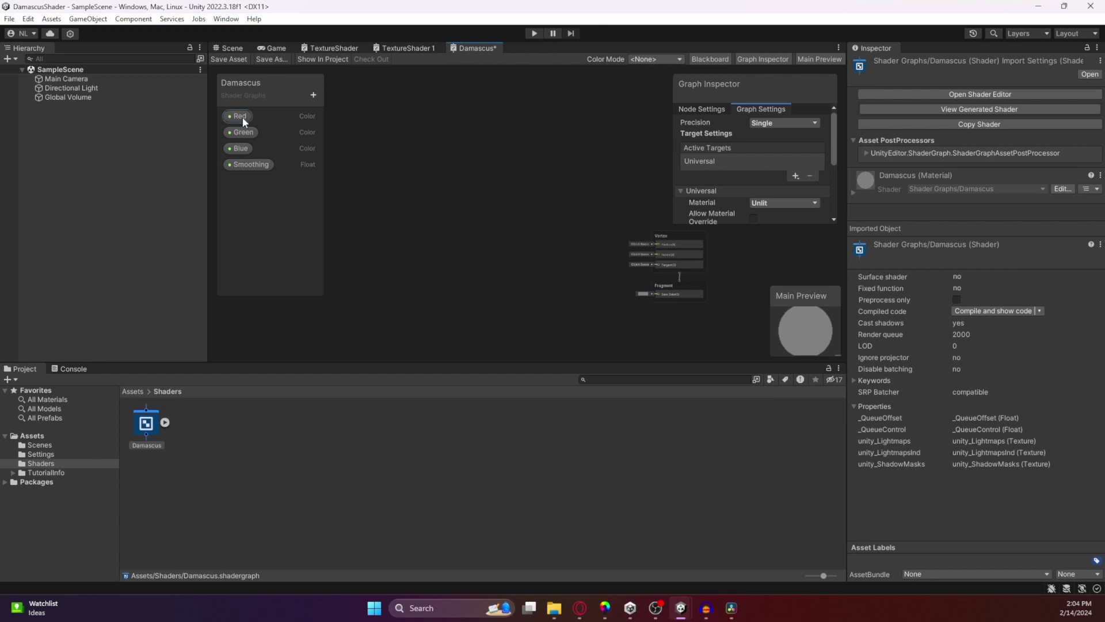
pyautogui.scroll(-5, 730, 178)
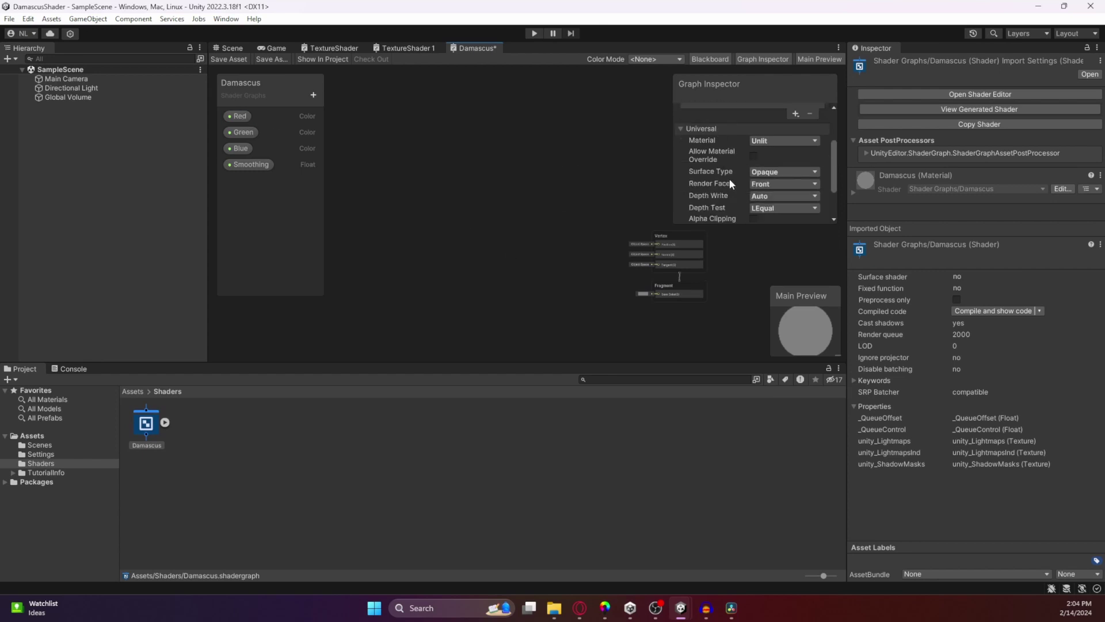
pyautogui.scroll(5, 729, 179)
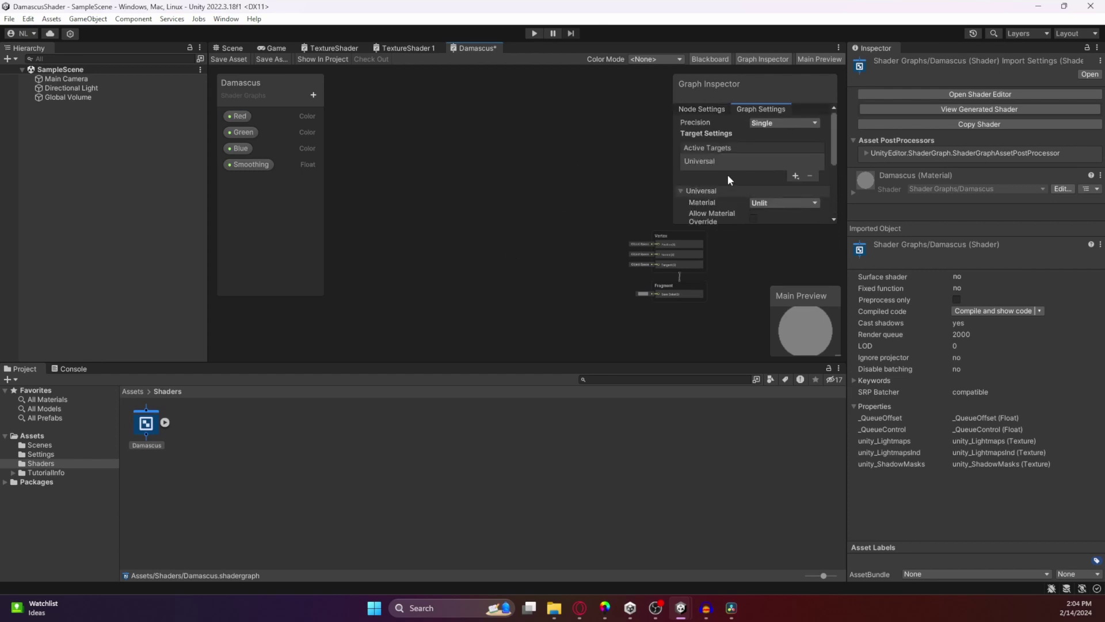
# Set the Red property's default color to pure red with R at 255 (FF0000)
pyautogui.click(250, 116)
pyautogui.click(758, 168)
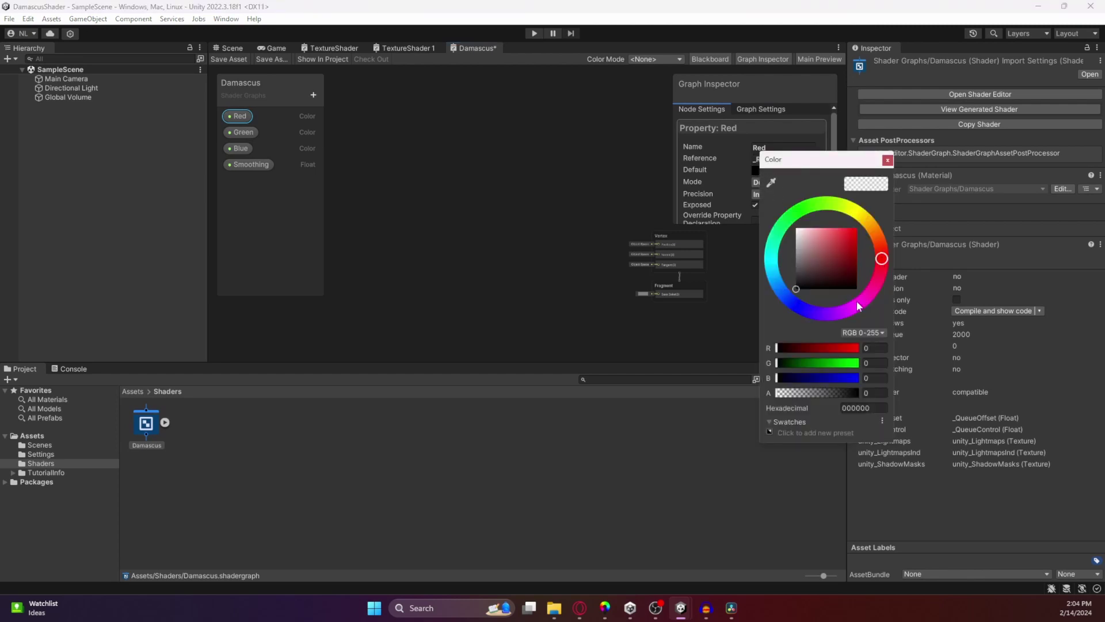
pyautogui.moveTo(793, 347); pyautogui.dragTo(875, 348)
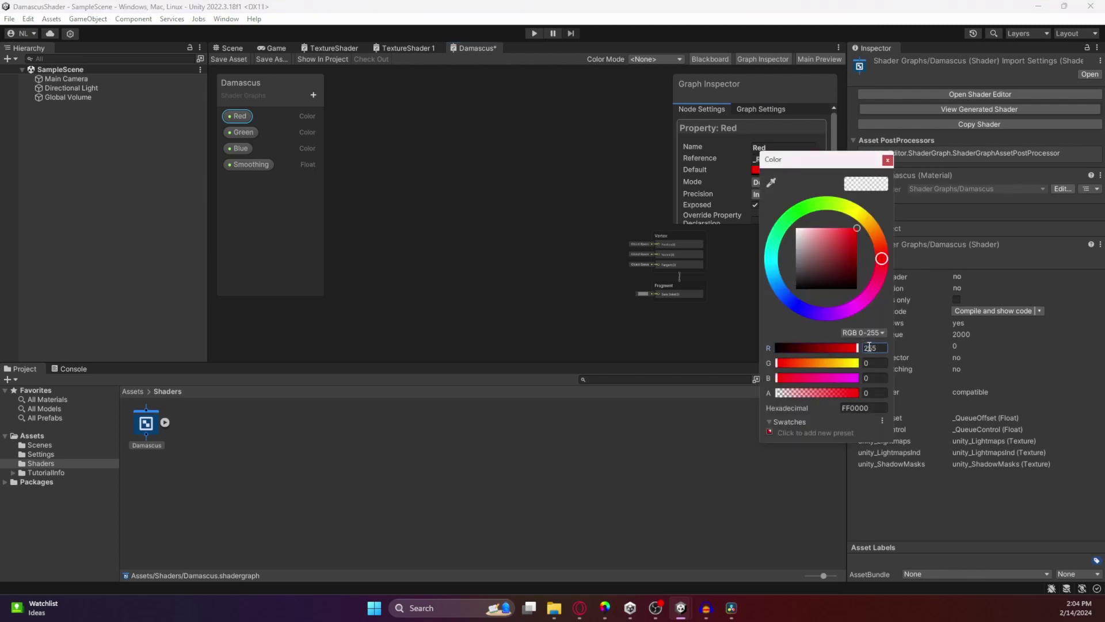
pyautogui.click(888, 160)
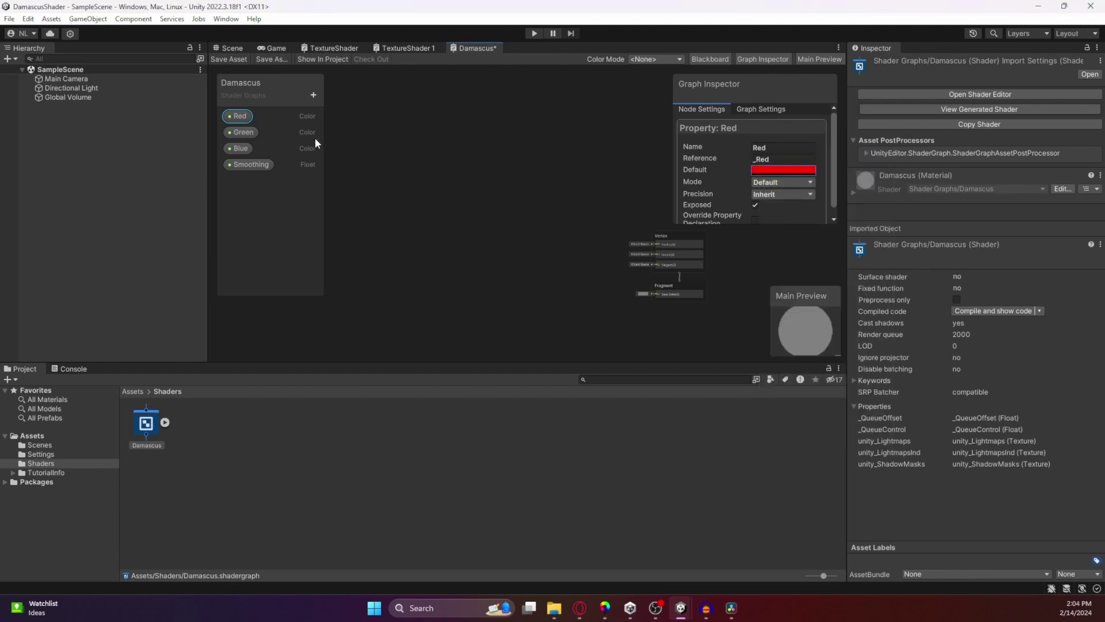
# Set the Green property's default color to pure green with G at 255 (00FF00)
pyautogui.click(242, 132)
pyautogui.click(759, 170)
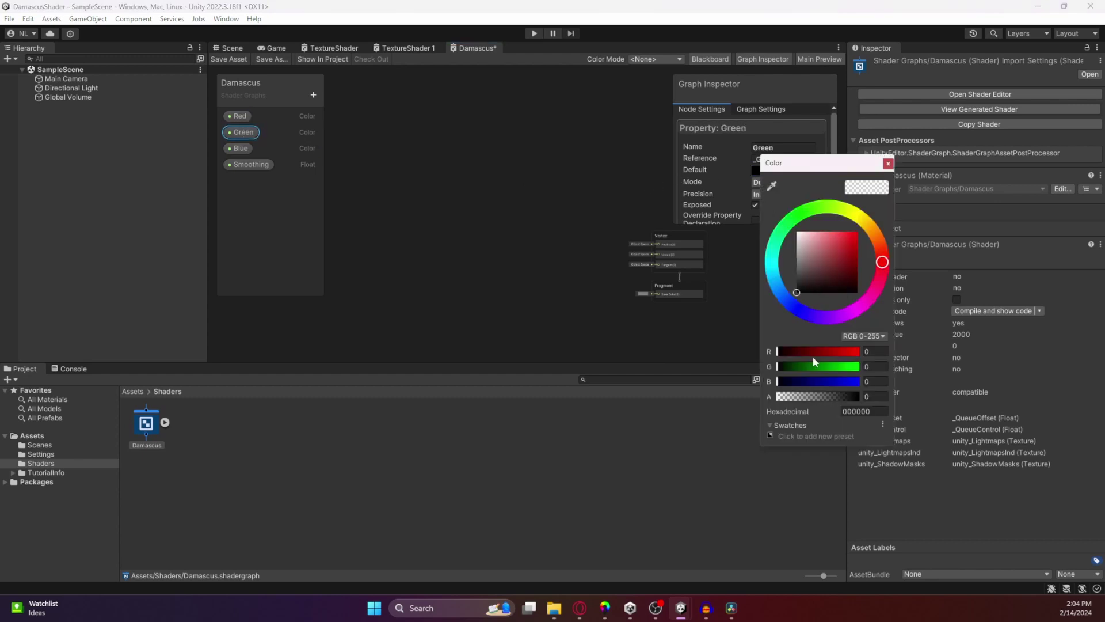
pyautogui.moveTo(841, 369); pyautogui.dragTo(882, 360)
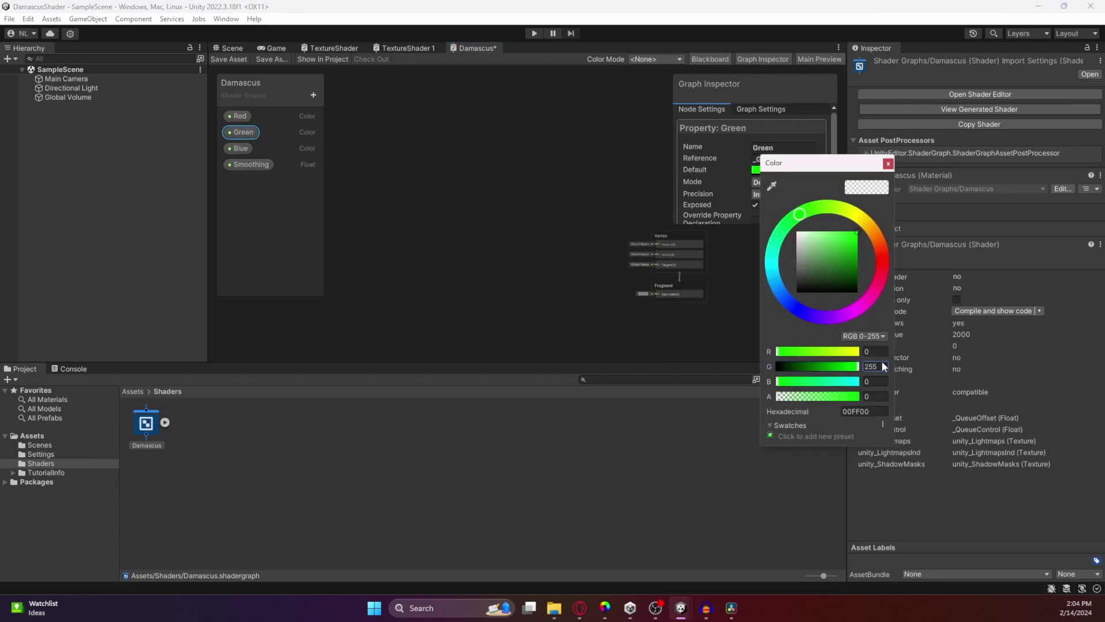
pyautogui.click(889, 164)
# Set the Blue property's default color to pure blue with B at 255 (0000FF)
pyautogui.click(241, 148)
pyautogui.click(771, 169)
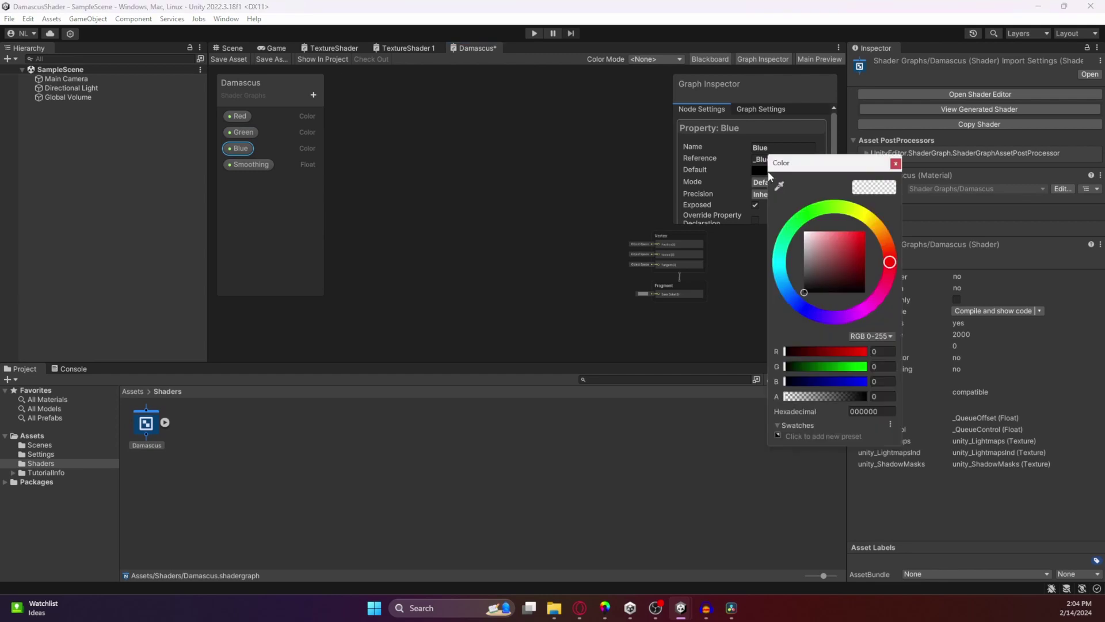
pyautogui.moveTo(839, 385); pyautogui.dragTo(897, 381)
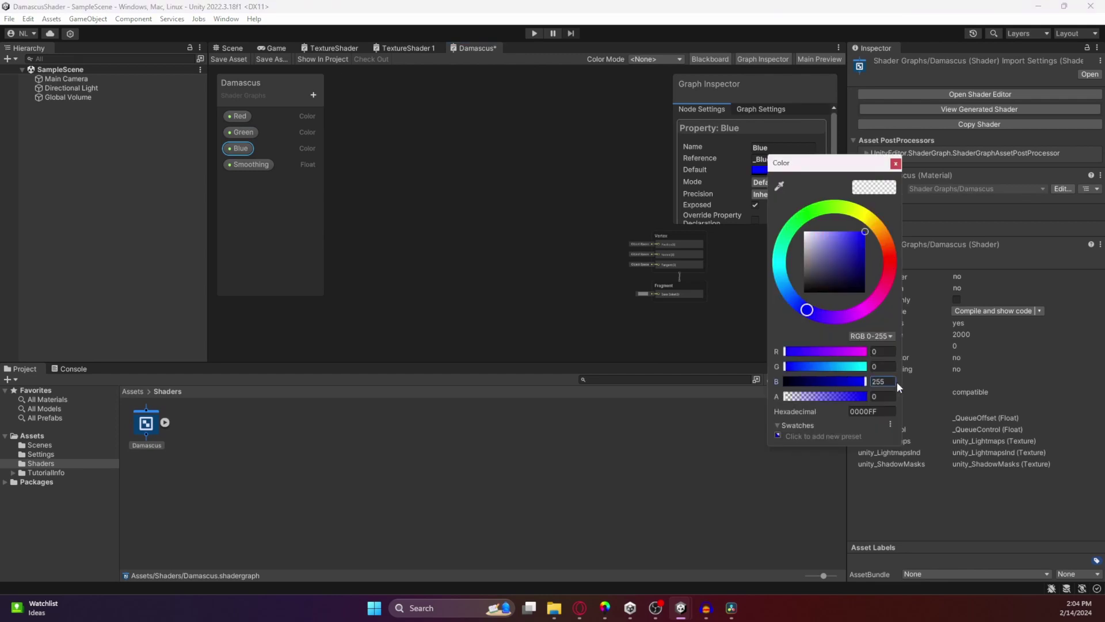
pyautogui.click(895, 164)
# Place the Red, Green and Blue properties as nodes in the graph and align them in a vertical column
pyautogui.moveTo(240, 116); pyautogui.dragTo(395, 208)
pyautogui.moveTo(243, 131); pyautogui.dragTo(407, 253)
pyautogui.moveTo(241, 148); pyautogui.dragTo(415, 314)
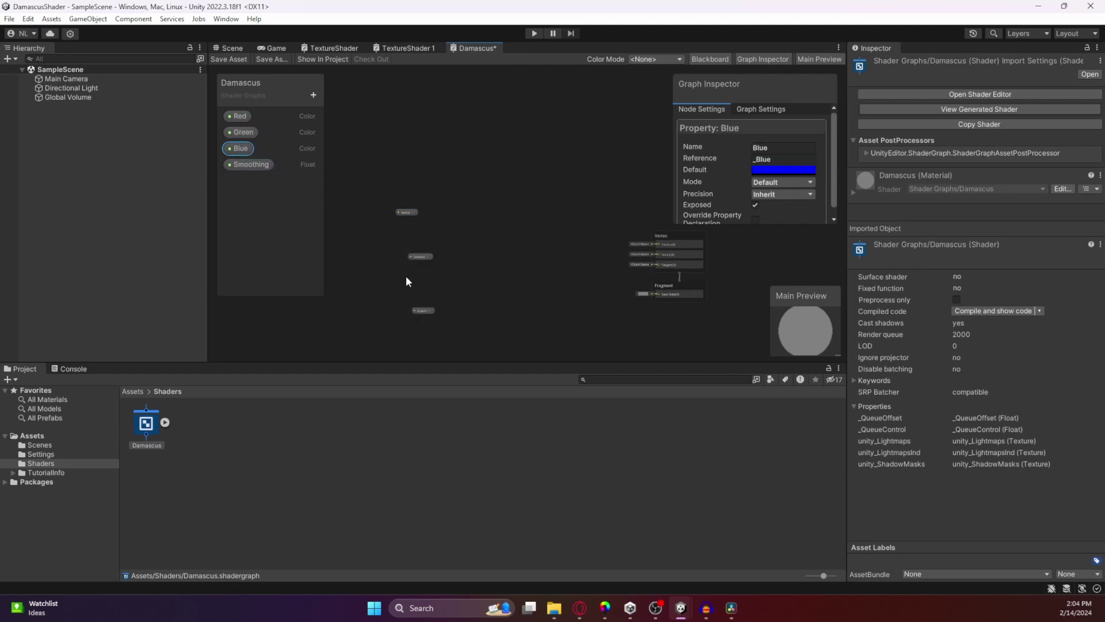
pyautogui.moveTo(421, 254); pyautogui.dragTo(396, 244)
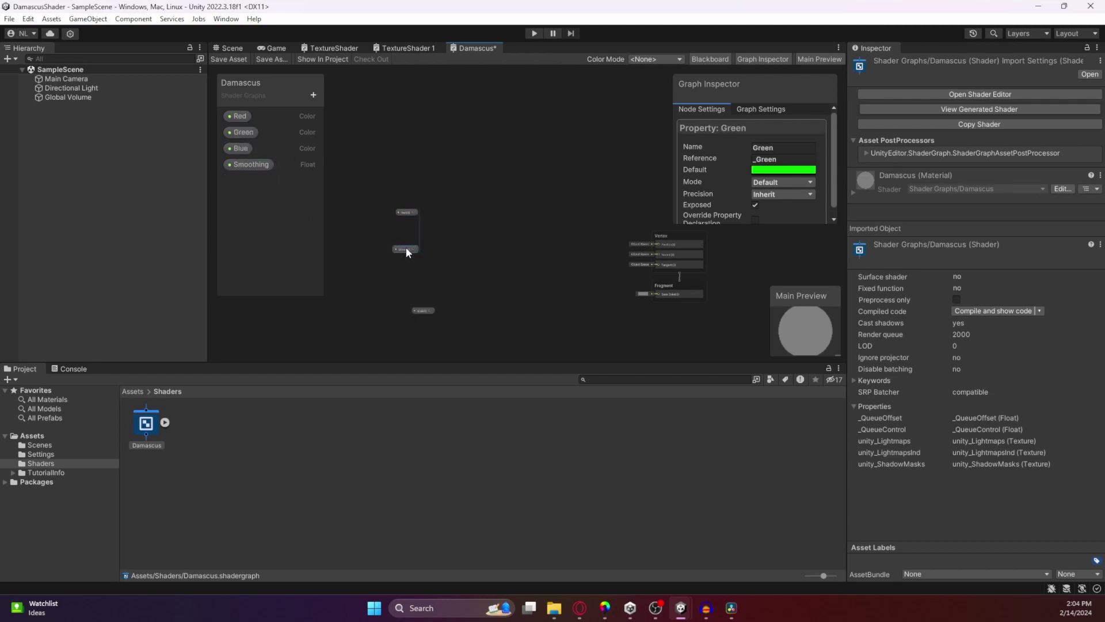
pyautogui.moveTo(424, 308); pyautogui.dragTo(395, 309)
pyautogui.moveTo(395, 309); pyautogui.dragTo(401, 268, button='middle')
pyautogui.moveTo(400, 268); pyautogui.dragTo(407, 253)
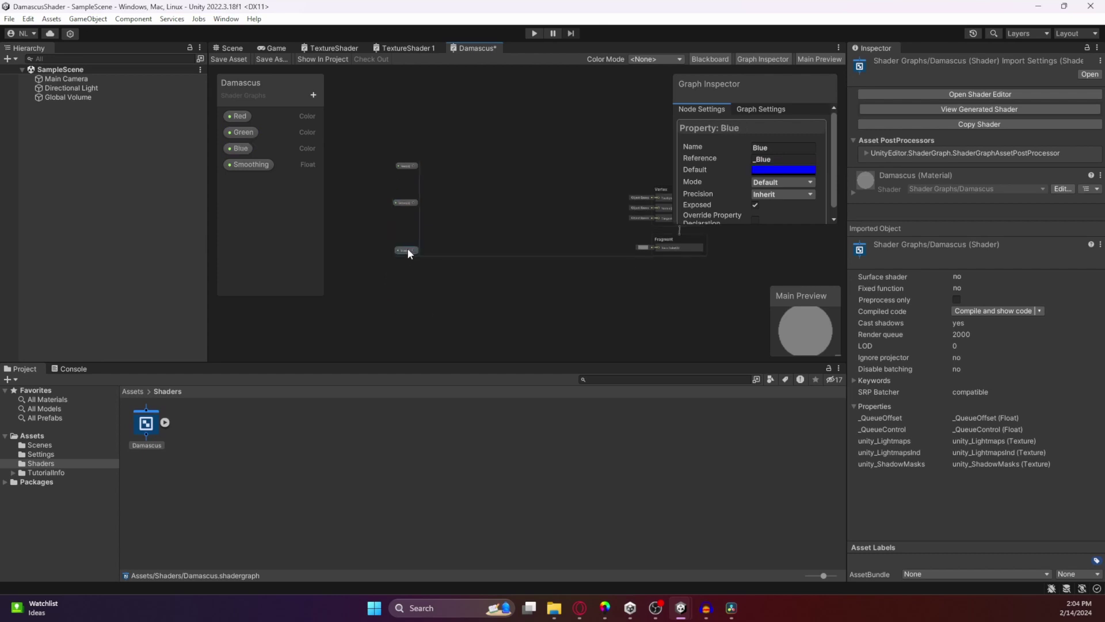
# Create an Add node and place it to the right of the Red and Green nodes
pyautogui.rightClick(409, 283)
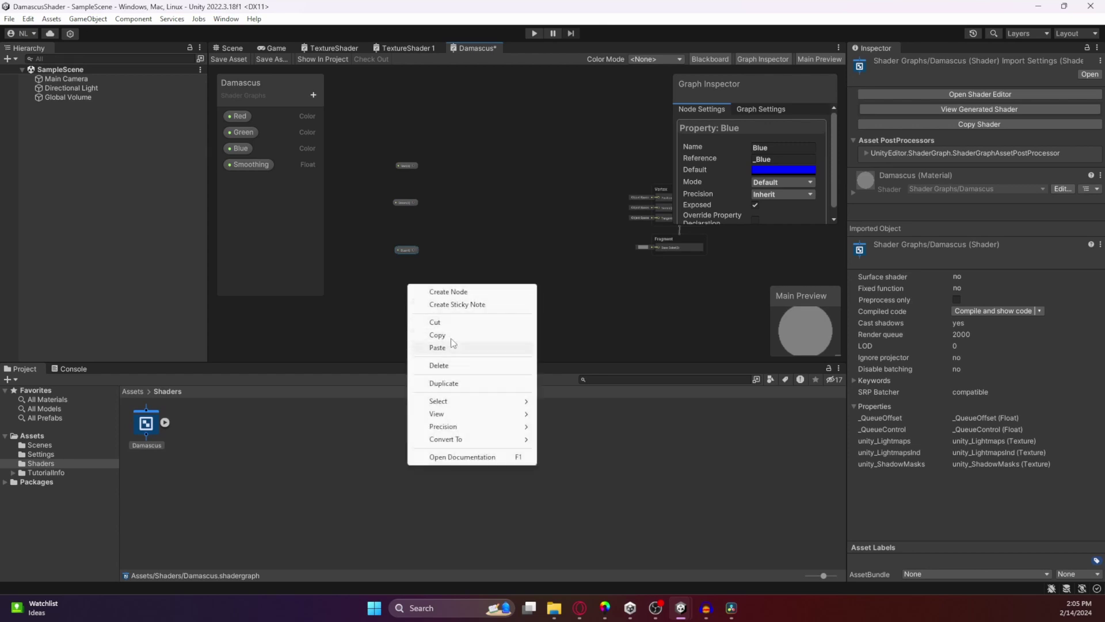
pyautogui.click(454, 292)
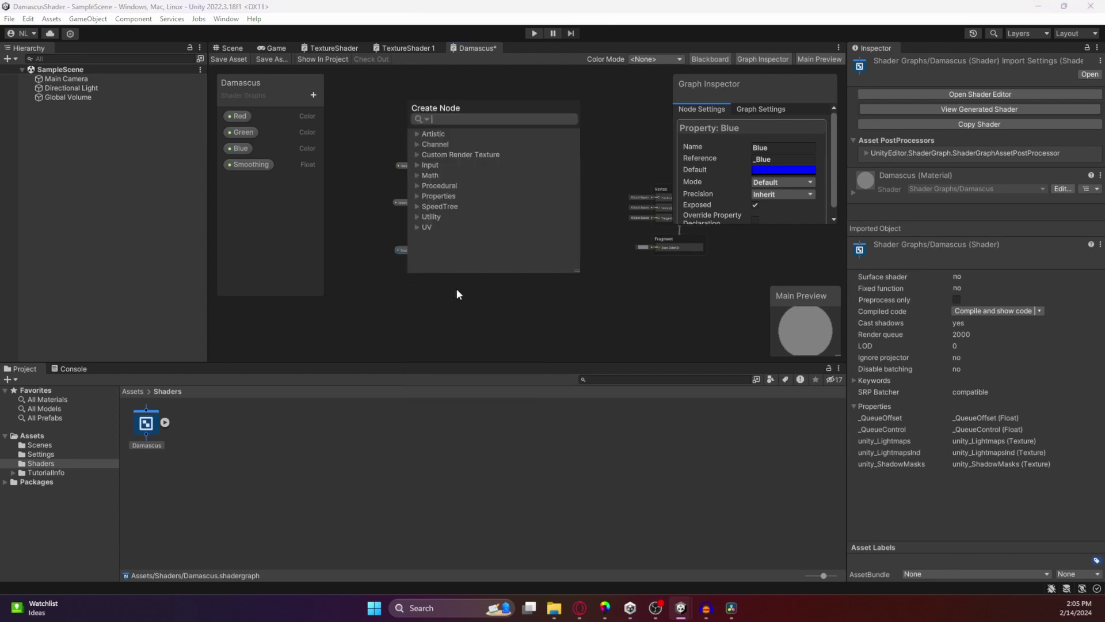
pyautogui.write('add')
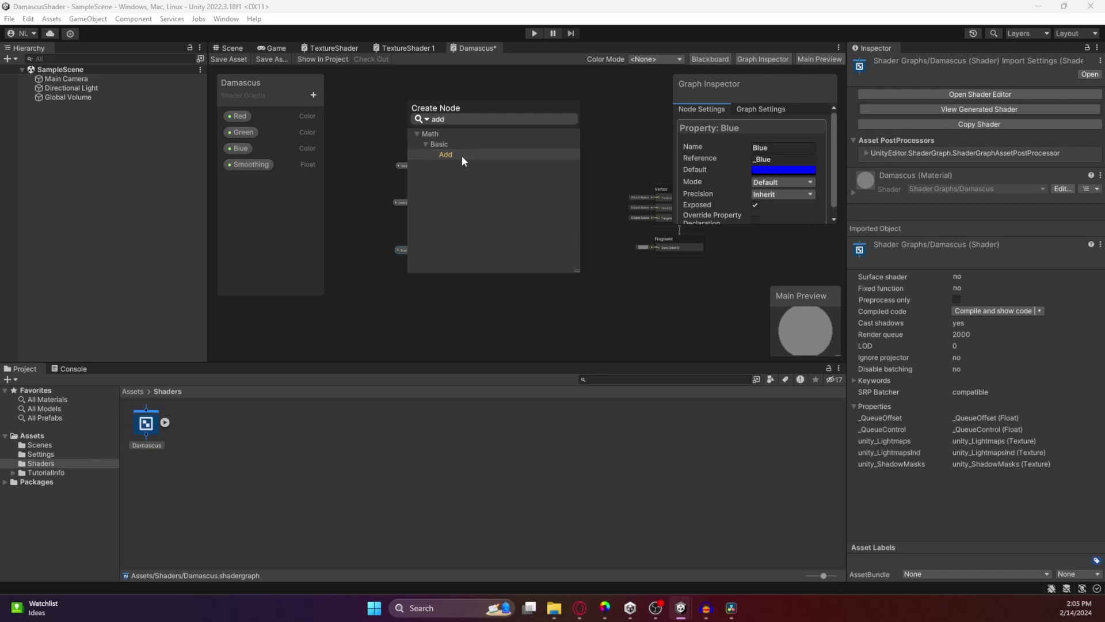
pyautogui.click(462, 156)
pyautogui.moveTo(419, 301); pyautogui.dragTo(482, 144)
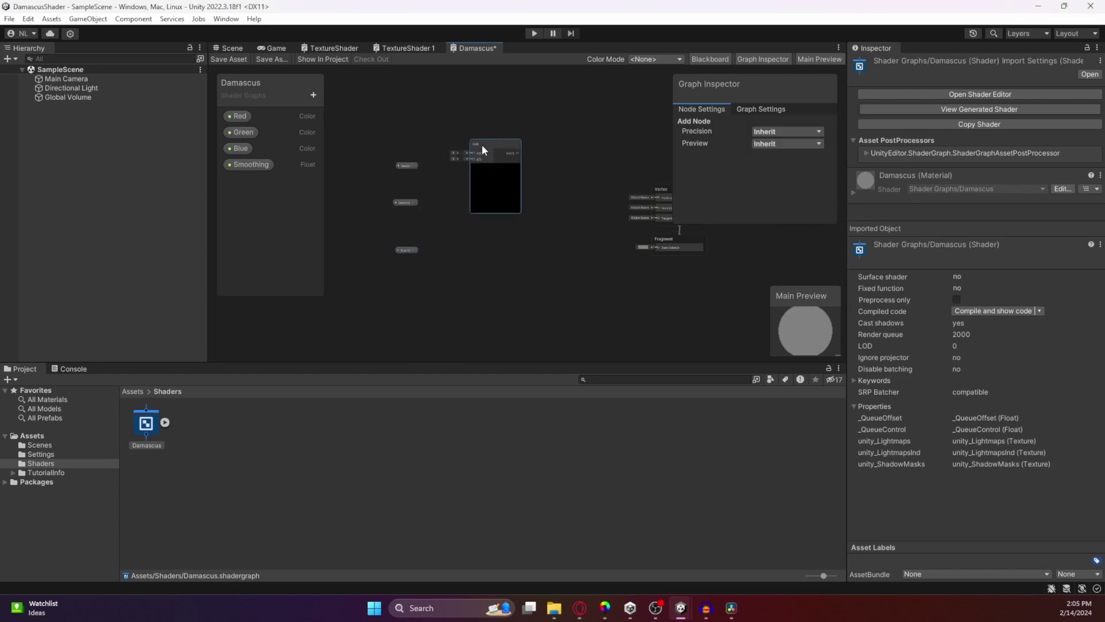
# Duplicate the Add node and place the copy below the original
pyautogui.rightClick(488, 179)
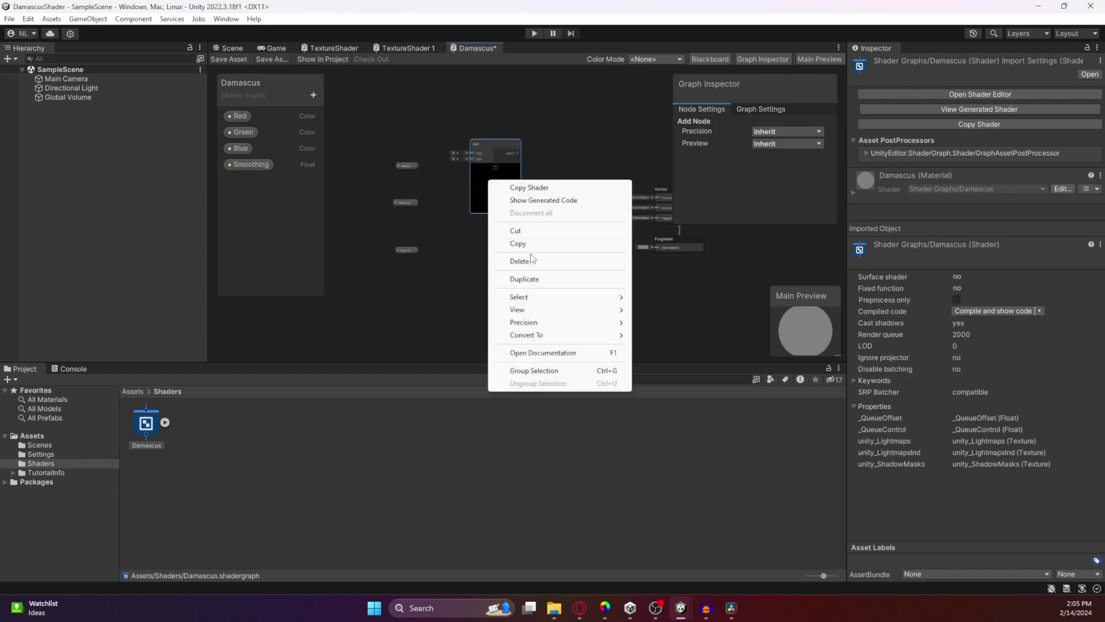
pyautogui.click(524, 279)
pyautogui.moveTo(511, 189); pyautogui.dragTo(489, 256)
# Connect the Red node to input A and the Green node to input B of the upper Add node
pyautogui.scroll(4, 540, 190)
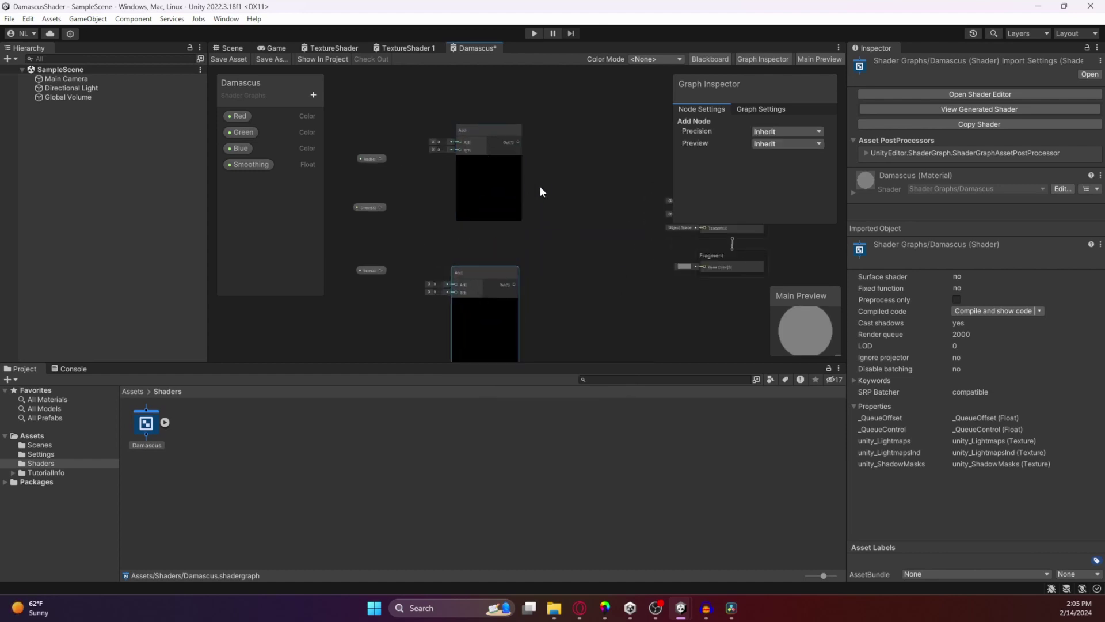
pyautogui.moveTo(353, 183); pyautogui.dragTo(417, 198, button='middle')
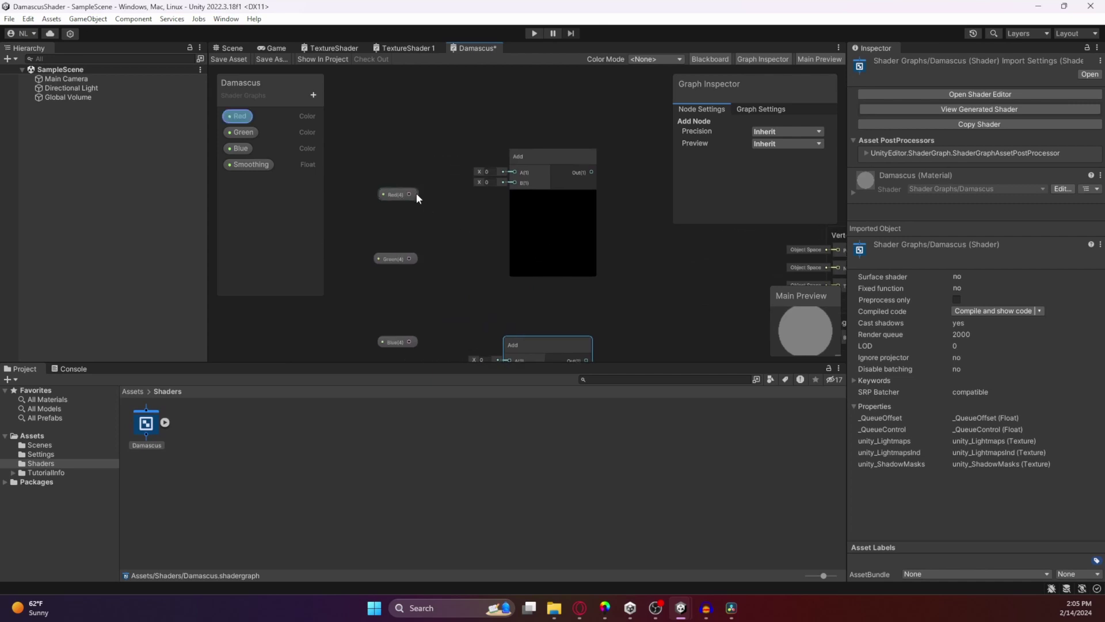
pyautogui.moveTo(410, 194); pyautogui.dragTo(514, 172)
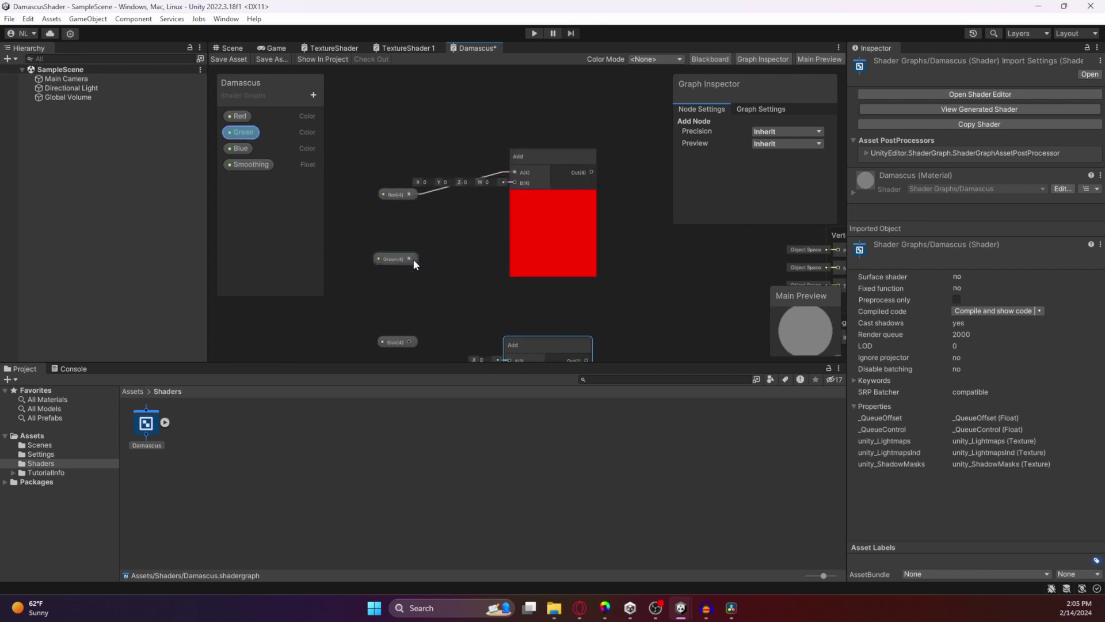
pyautogui.moveTo(410, 259); pyautogui.dragTo(514, 183)
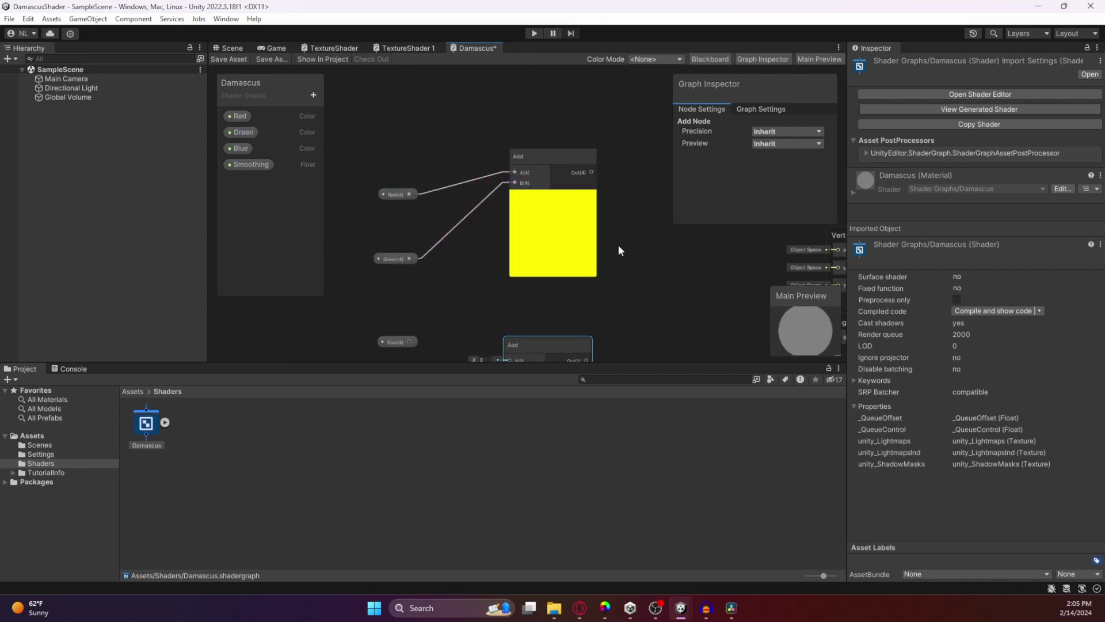
# Move the second Add node further right and connect the Blue node to its B input
pyautogui.moveTo(645, 292); pyautogui.dragTo(546, 175, button='middle')
pyautogui.moveTo(440, 243); pyautogui.dragTo(589, 198)
pyautogui.moveTo(588, 201); pyautogui.dragTo(593, 200, button='middle')
pyautogui.click(381, 225)
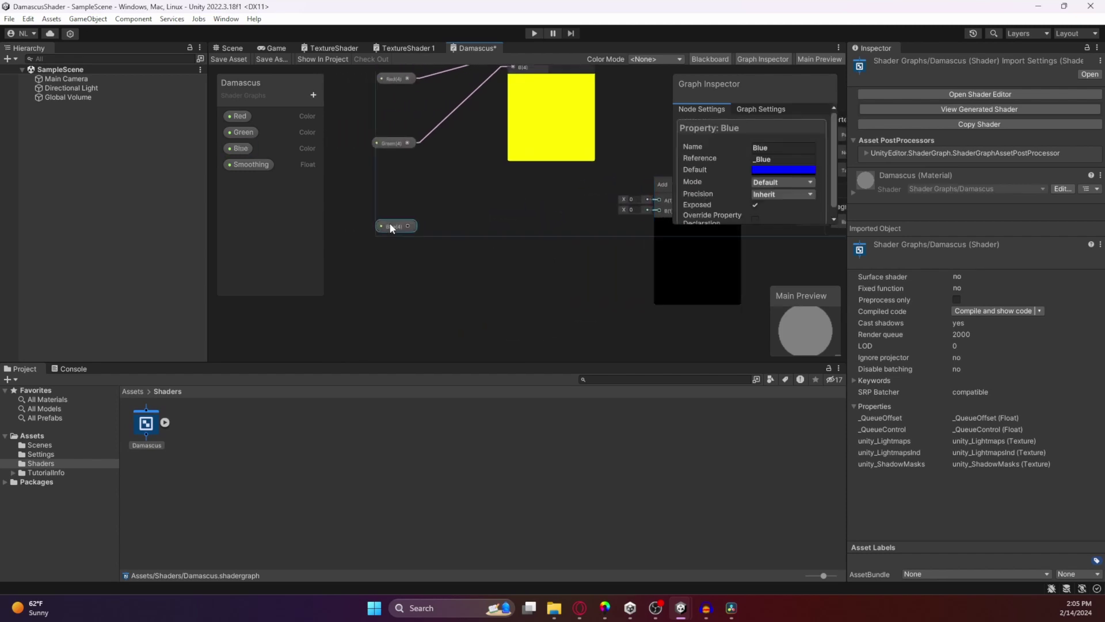
pyautogui.moveTo(381, 224); pyautogui.dragTo(657, 210)
# Connect the first Add node's output to input A of the second, and the second's output to the Fragment Base Color
pyautogui.moveTo(597, 74); pyautogui.dragTo(534, 144, button='middle')
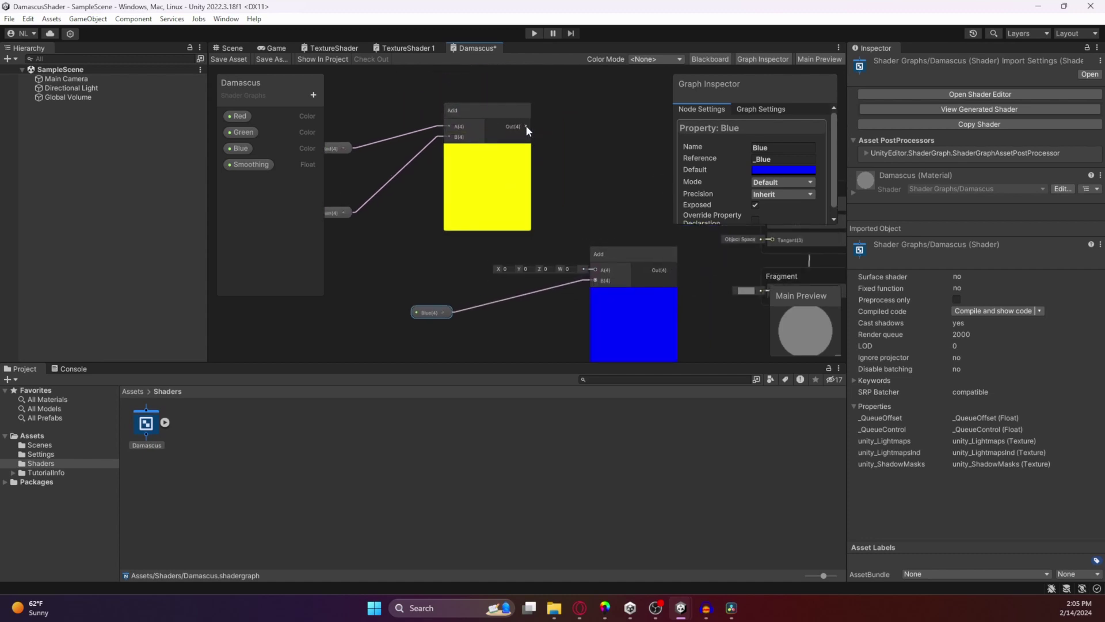
pyautogui.moveTo(526, 126); pyautogui.dragTo(596, 270)
pyautogui.moveTo(716, 308); pyautogui.dragTo(582, 296, button='middle')
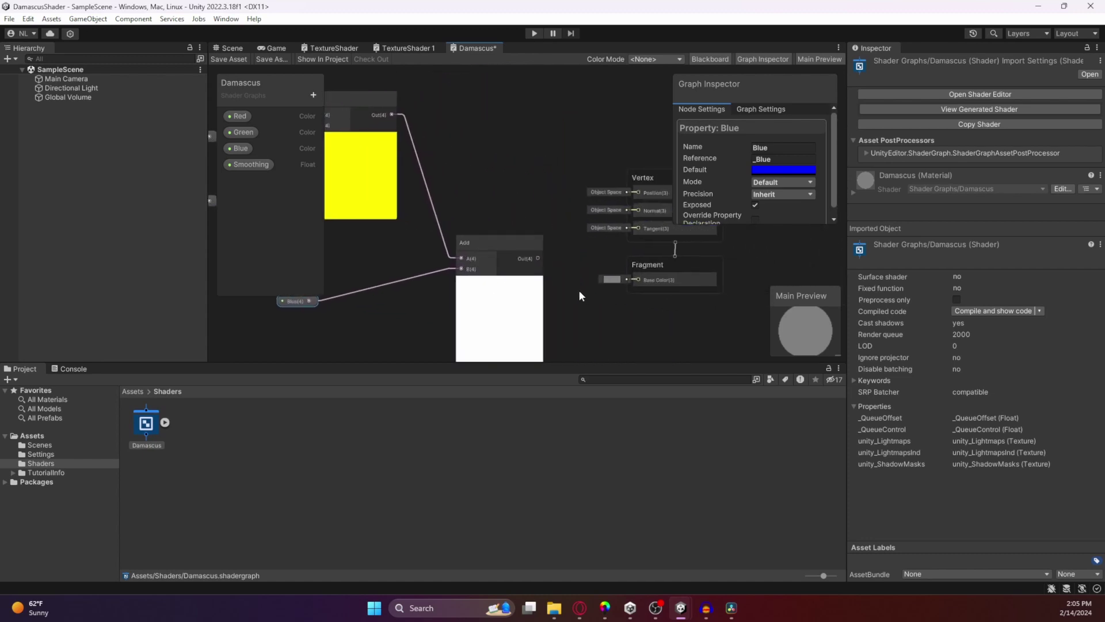
pyautogui.moveTo(538, 257); pyautogui.dragTo(637, 281)
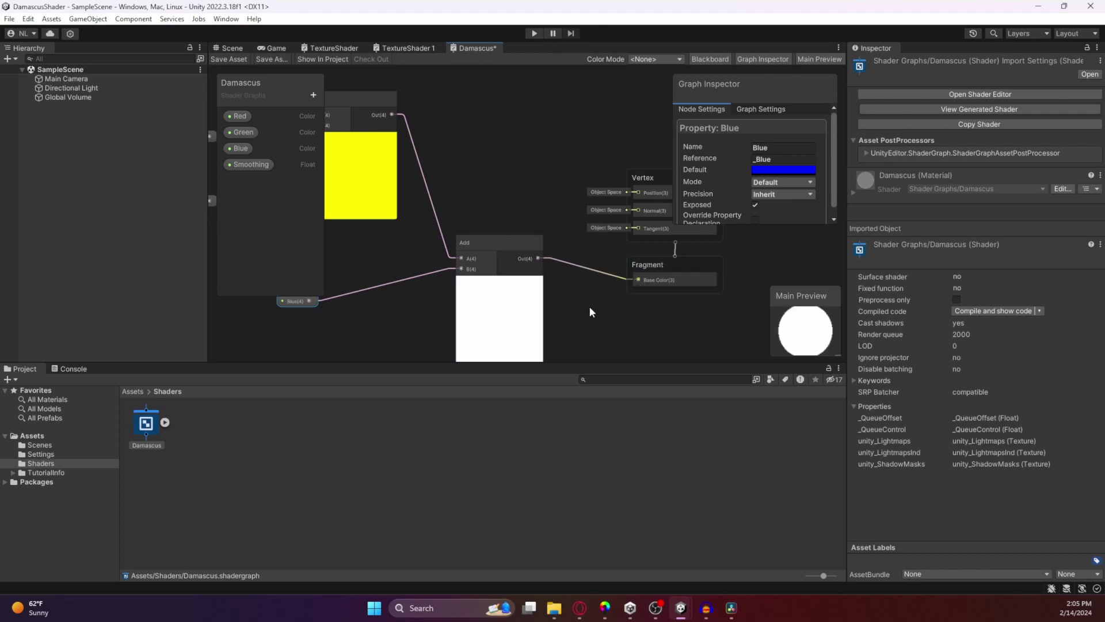
# Spread the Red and Green nodes further apart vertically, moving Red up and Green down to the left
pyautogui.moveTo(590, 314); pyautogui.dragTo(706, 305, button='middle')
pyautogui.scroll(-3, 593, 319)
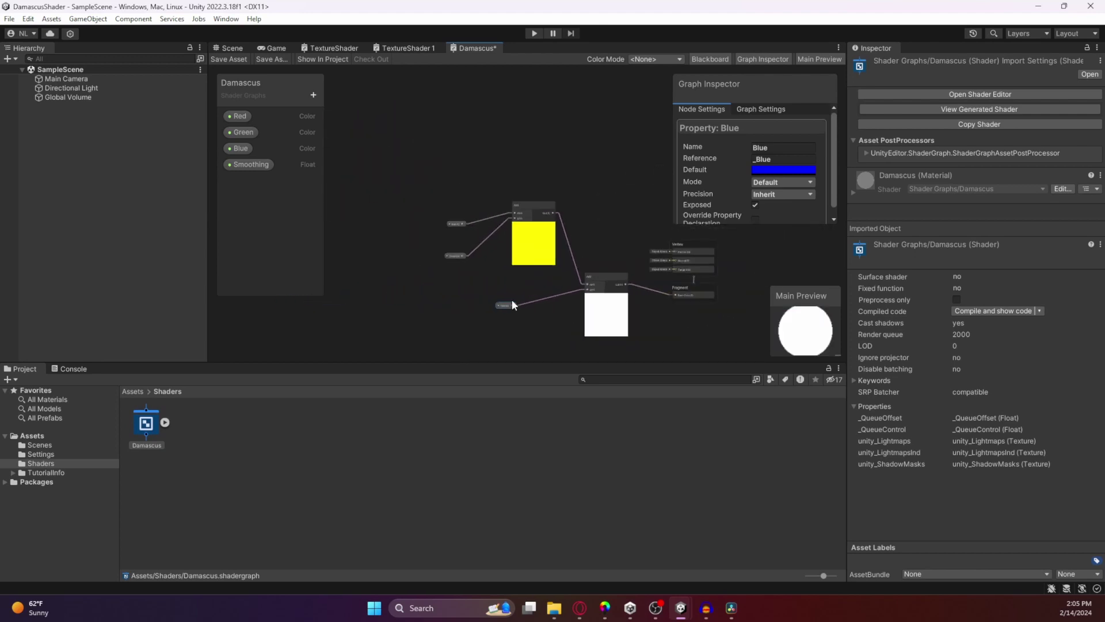
pyautogui.scroll(2, 504, 277)
pyautogui.moveTo(475, 262); pyautogui.dragTo(547, 266, button='middle')
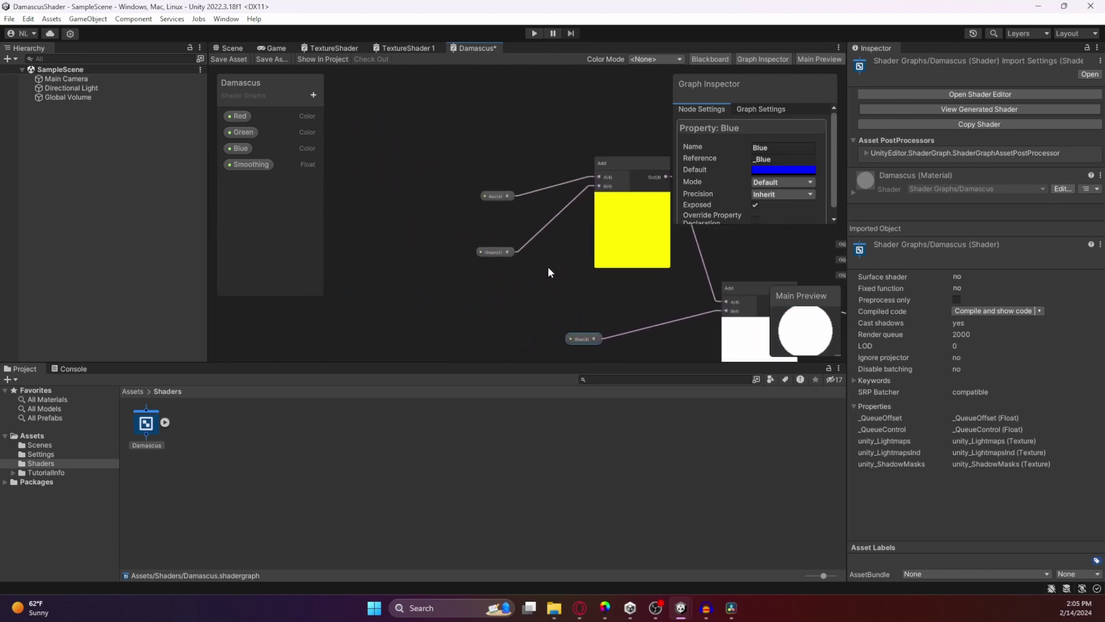
pyautogui.click(494, 196)
pyautogui.moveTo(493, 194); pyautogui.dragTo(500, 164)
pyautogui.moveTo(493, 309); pyautogui.dragTo(454, 294)
pyautogui.moveTo(563, 296); pyautogui.dragTo(567, 265, button='middle')
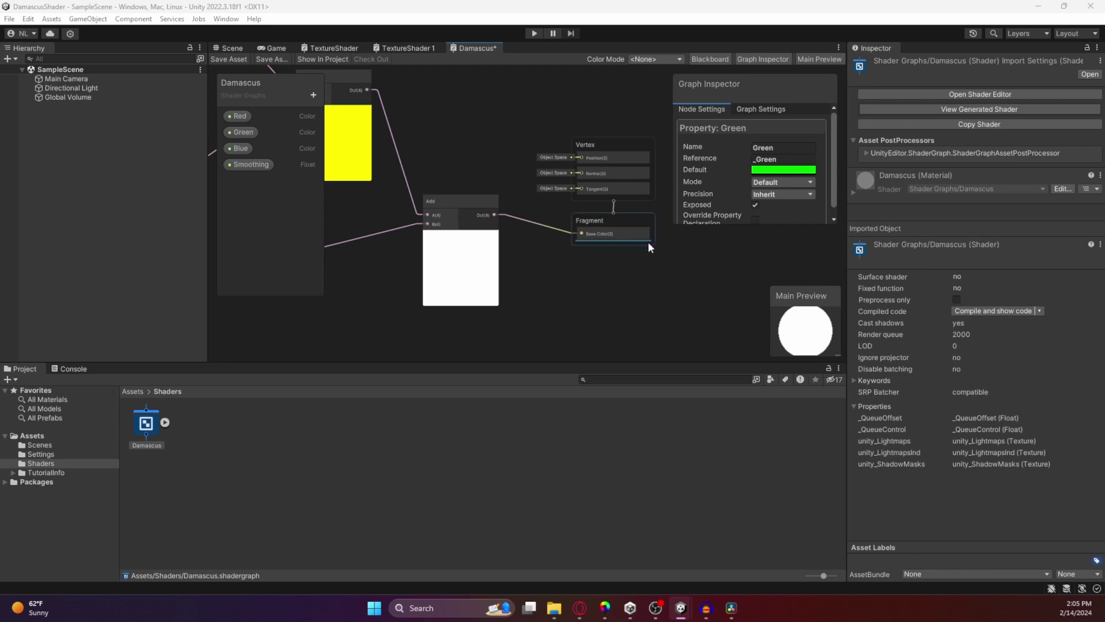
pyautogui.moveTo(584, 270)
pyautogui.mouseDown(button='middle')
pyautogui.moveTo(602, 272)
pyautogui.moveTo(548, 289)
pyautogui.moveTo(716, 299)
pyautogui.moveTo(597, 275)
pyautogui.mouseUp(button='middle')
# Create a Time node and place it in the empty area left of the color property nodes
pyautogui.rightClick(503, 170)
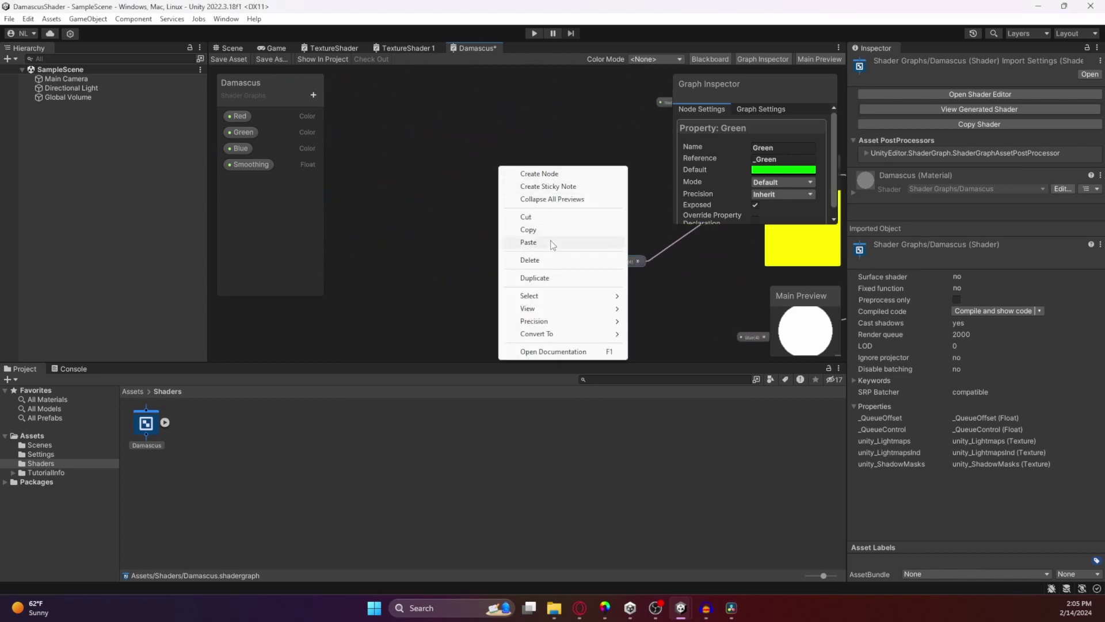
pyautogui.click(559, 174)
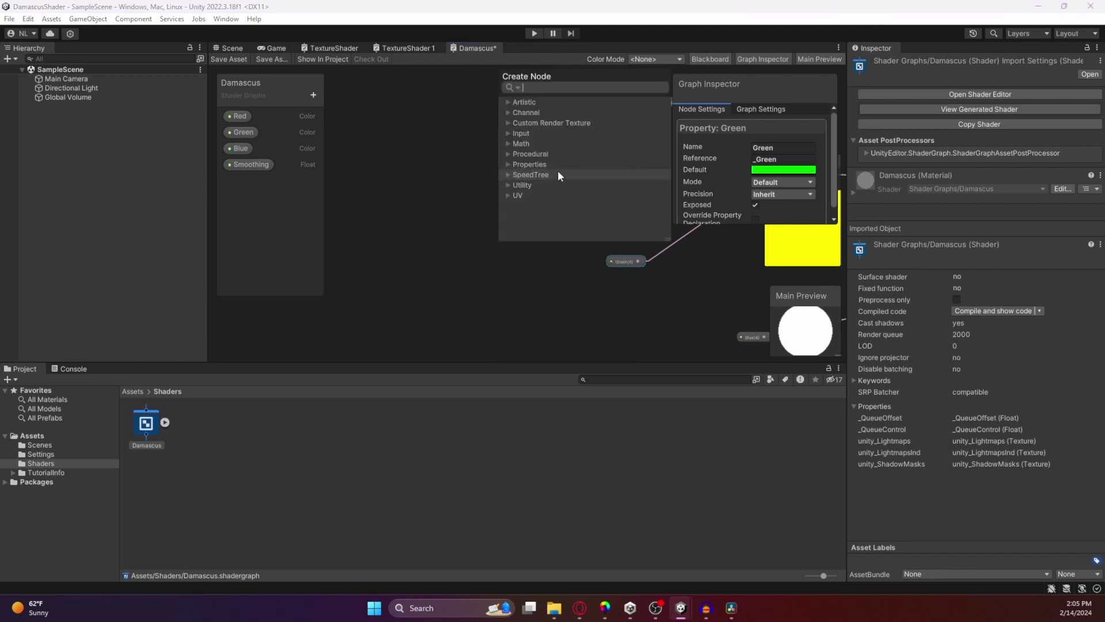
pyautogui.write('time')
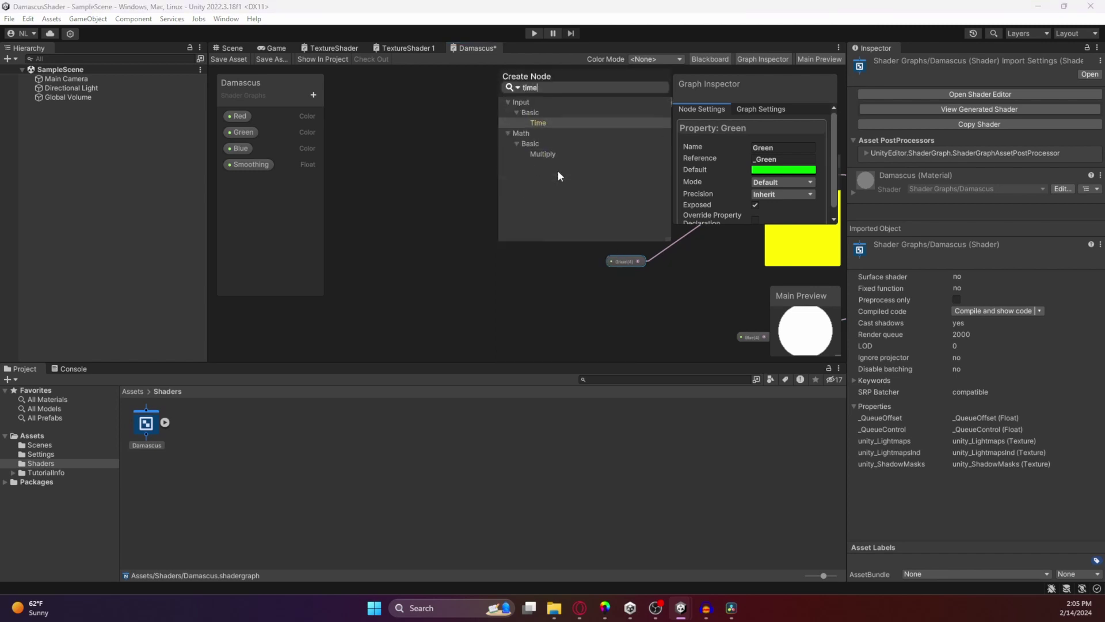
pyautogui.click(544, 123)
pyautogui.moveTo(522, 185); pyautogui.dragTo(465, 158)
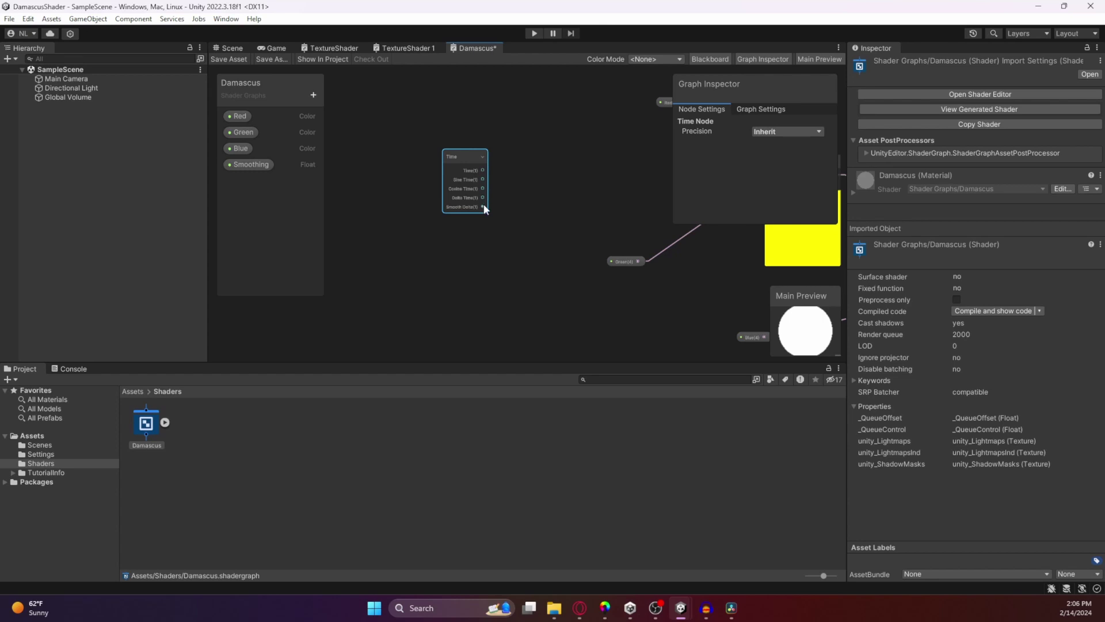
pyautogui.moveTo(468, 157); pyautogui.dragTo(430, 128)
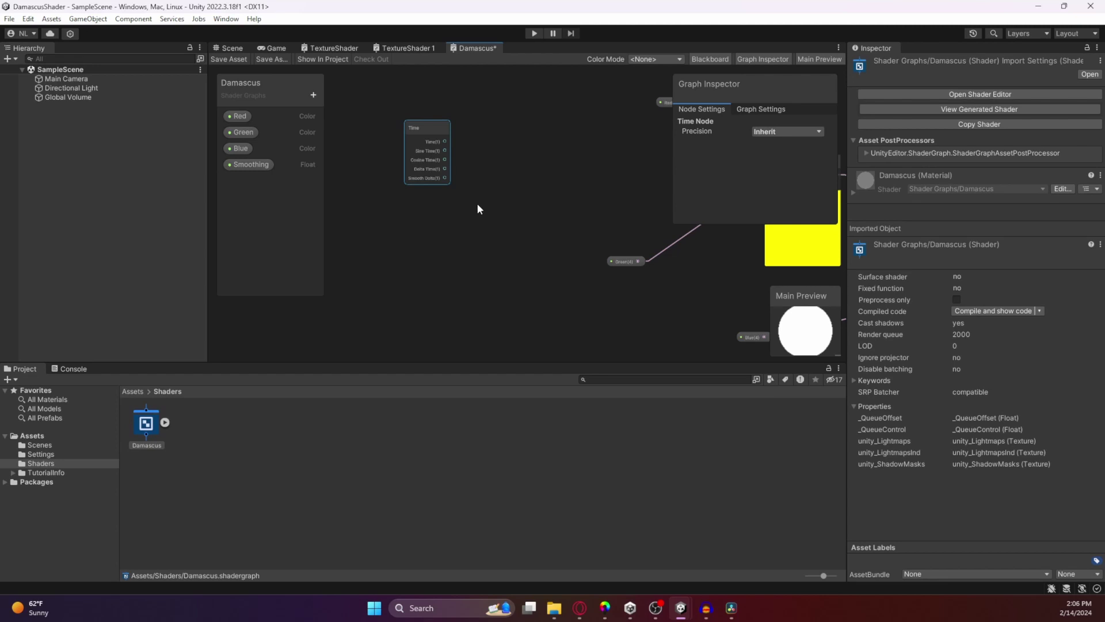
# Move the Red, Green and Blue nodes further away from the Add nodes to free up space between them
pyautogui.moveTo(582, 155); pyautogui.dragTo(438, 223, button='middle')
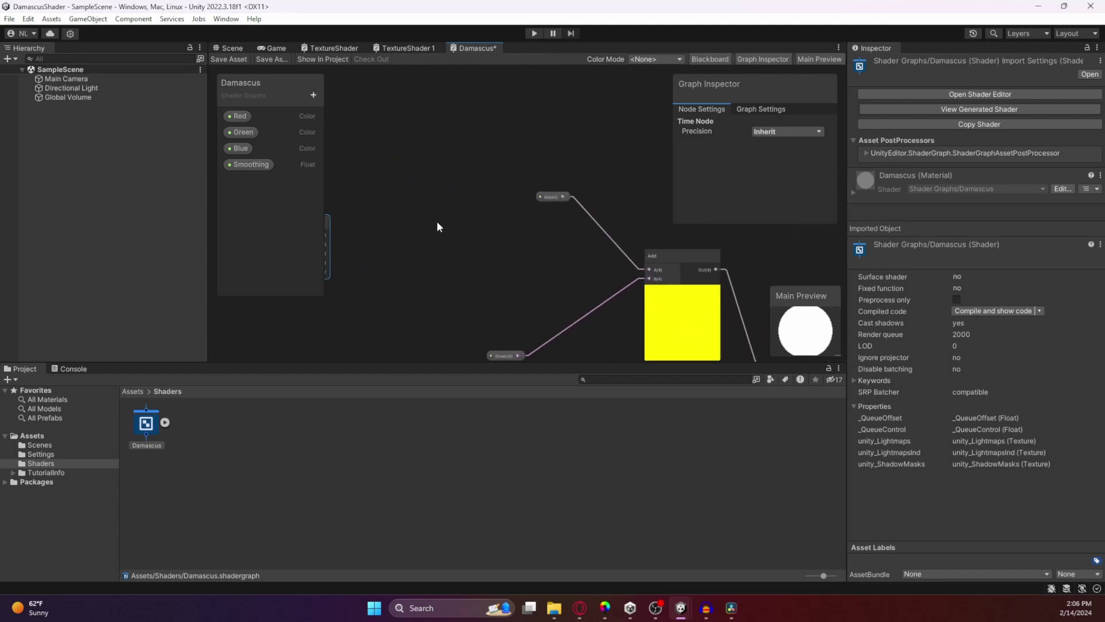
pyautogui.moveTo(544, 194); pyautogui.dragTo(353, 156)
pyautogui.moveTo(491, 251); pyautogui.dragTo(538, 135, button='middle')
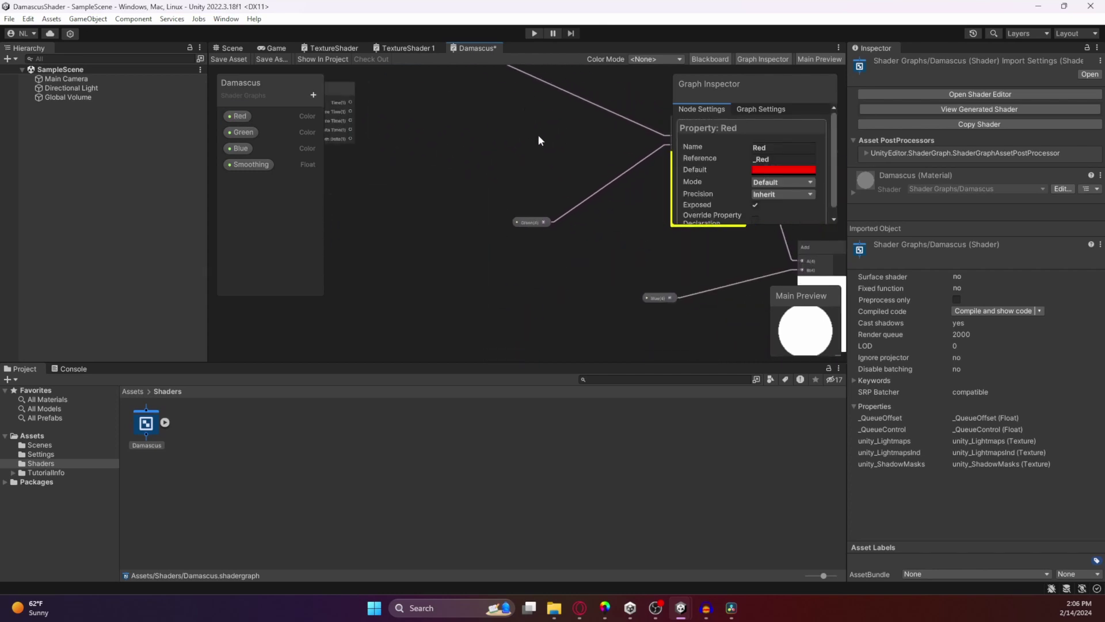
pyautogui.moveTo(523, 223); pyautogui.dragTo(370, 262)
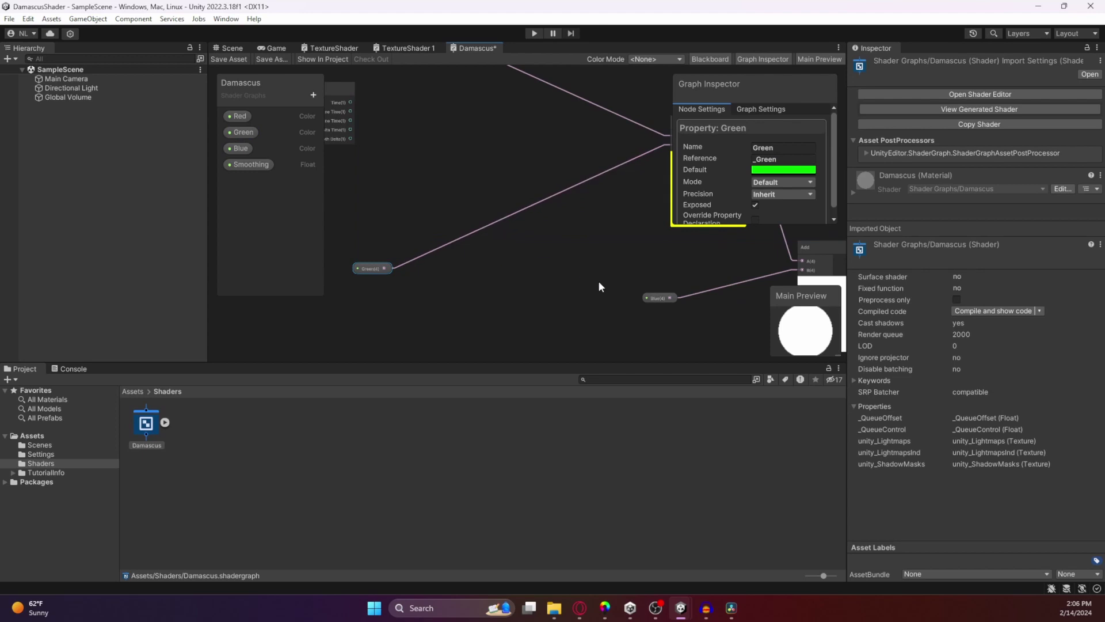
pyautogui.moveTo(662, 313); pyautogui.dragTo(542, 259, button='middle')
pyautogui.moveTo(530, 241); pyautogui.dragTo(443, 311)
pyautogui.moveTo(435, 237); pyautogui.dragTo(545, 143, button='middle')
pyautogui.moveTo(560, 277); pyautogui.dragTo(541, 174)
pyautogui.moveTo(513, 144); pyautogui.dragTo(449, 285, button='middle')
# Create a Simple Noise node from the procedural noise nodes in the empty graph area near Green
pyautogui.rightClick(444, 267)
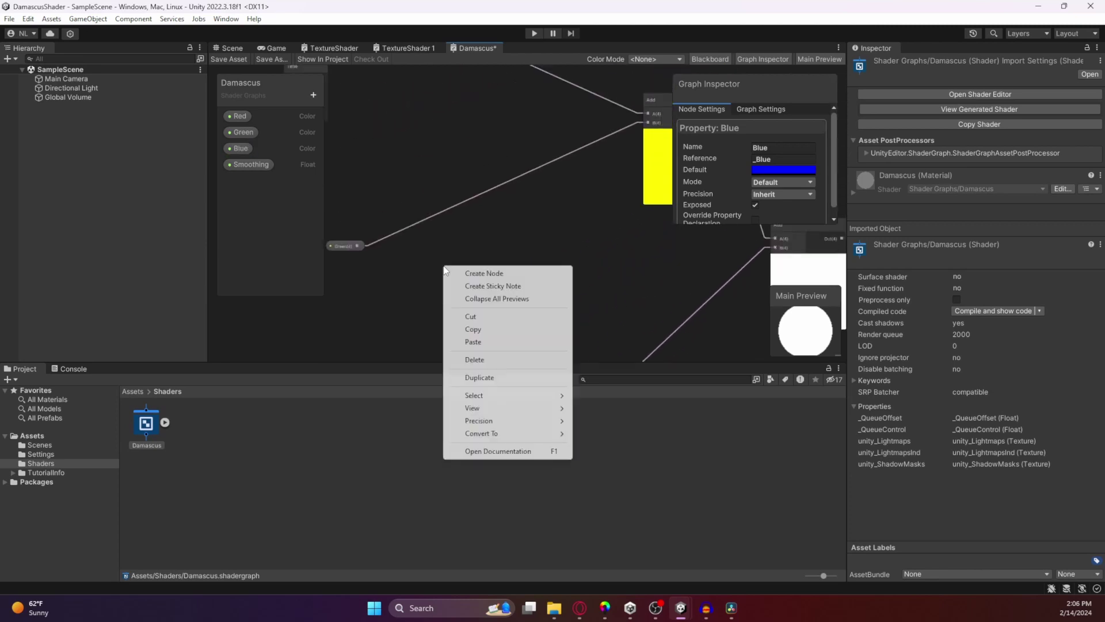
pyautogui.click(493, 272)
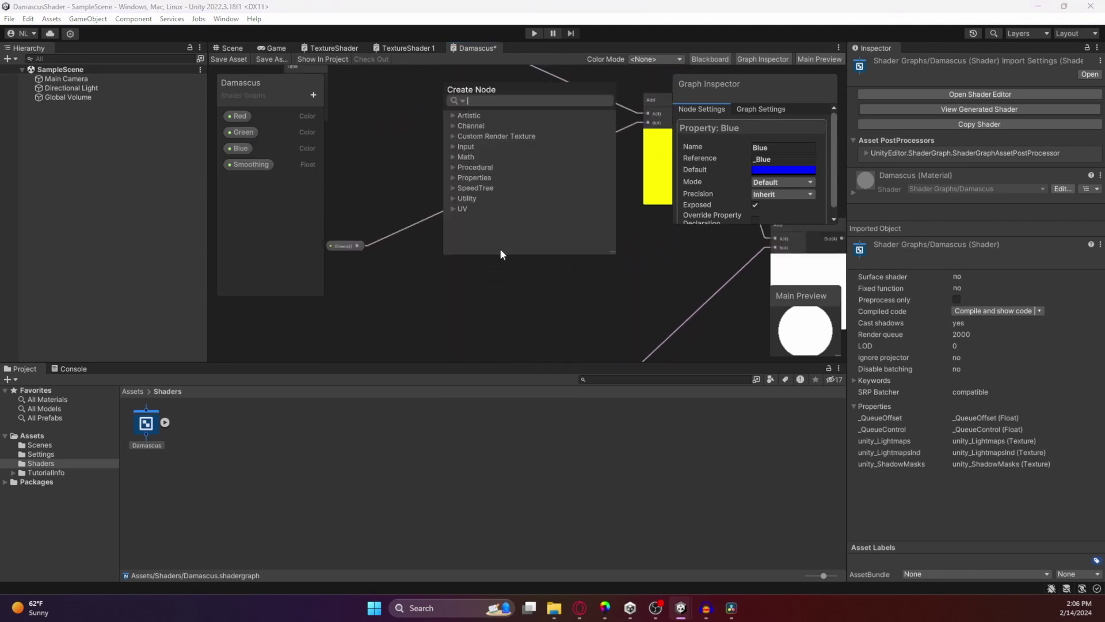
pyautogui.click(452, 165)
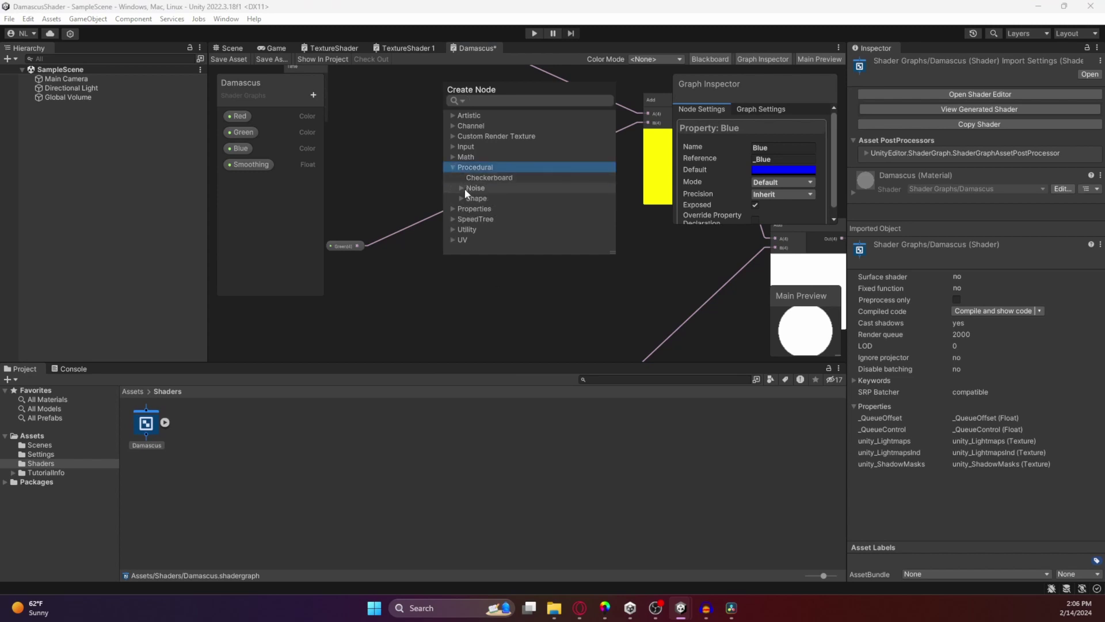
pyautogui.click(461, 187)
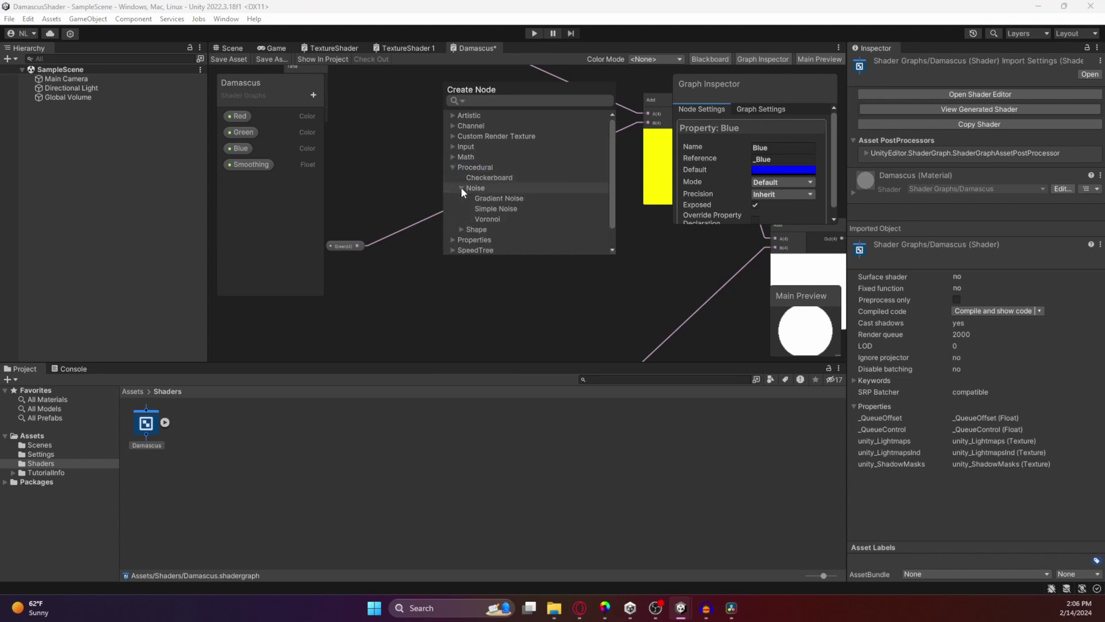
pyautogui.click(498, 209)
# Place the Simple Noise node to the right of the Time node and connect Sine Time to its Scale input
pyautogui.moveTo(475, 272); pyautogui.dragTo(455, 101)
pyautogui.moveTo(553, 244)
pyautogui.mouseDown(button='middle')
pyautogui.moveTo(553, 228)
pyautogui.moveTo(558, 251)
pyautogui.mouseUp(button='middle')
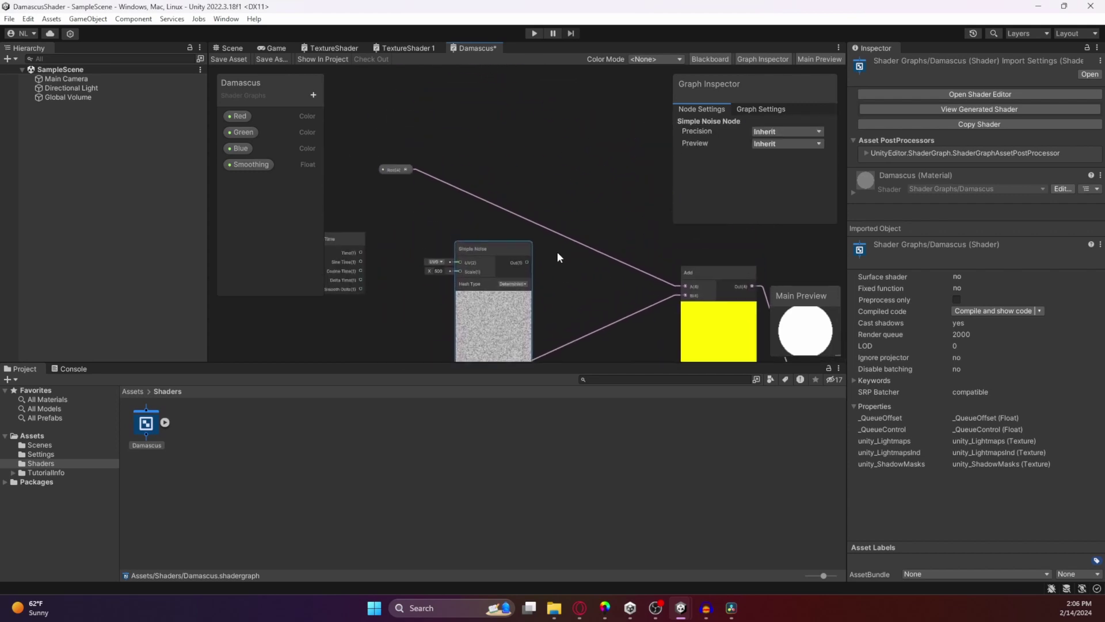
pyautogui.moveTo(487, 246); pyautogui.dragTo(466, 219)
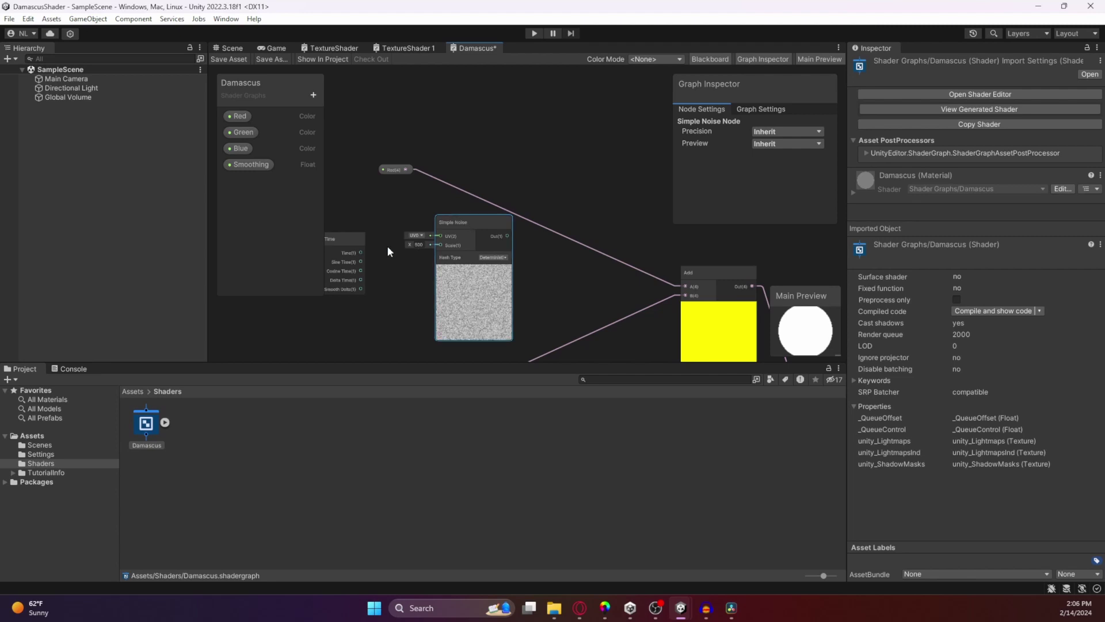
pyautogui.moveTo(360, 262); pyautogui.dragTo(534, 230)
pyautogui.moveTo(530, 160); pyautogui.dragTo(457, 153, button='middle')
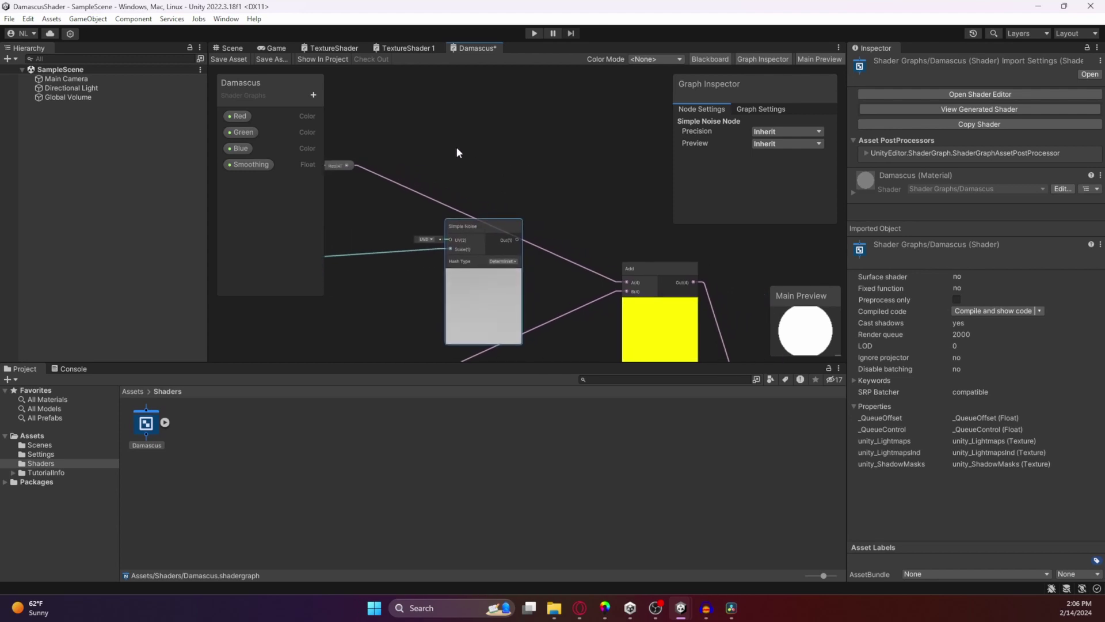
# Create a Multiply node and place it above and to the right of the Simple Noise node
pyautogui.rightClick(387, 221)
pyautogui.click(432, 228)
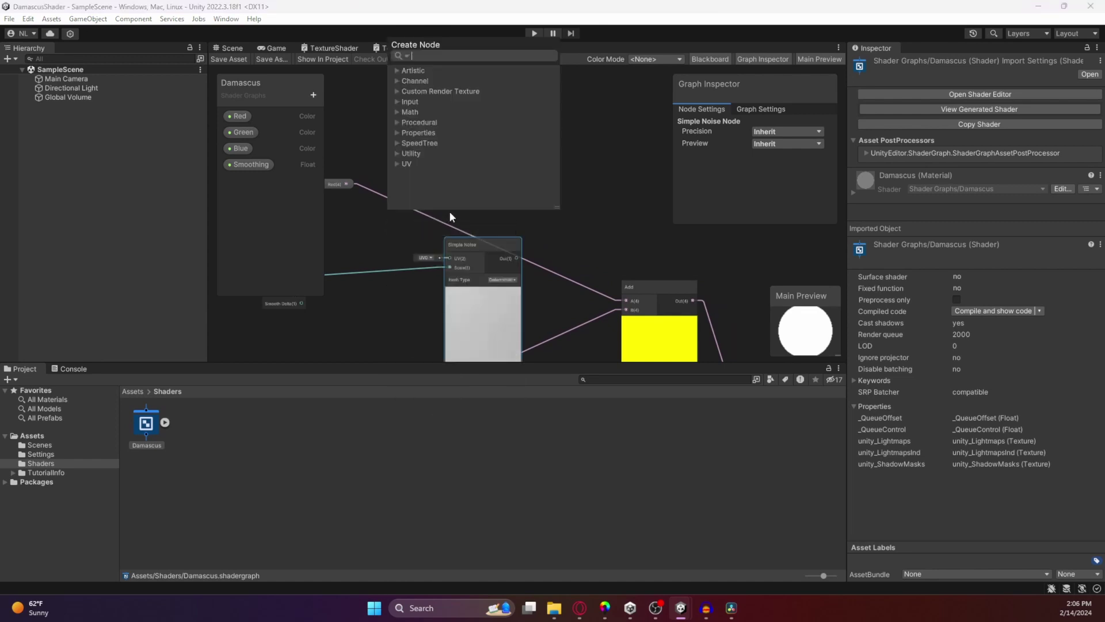
pyautogui.write('multiply')
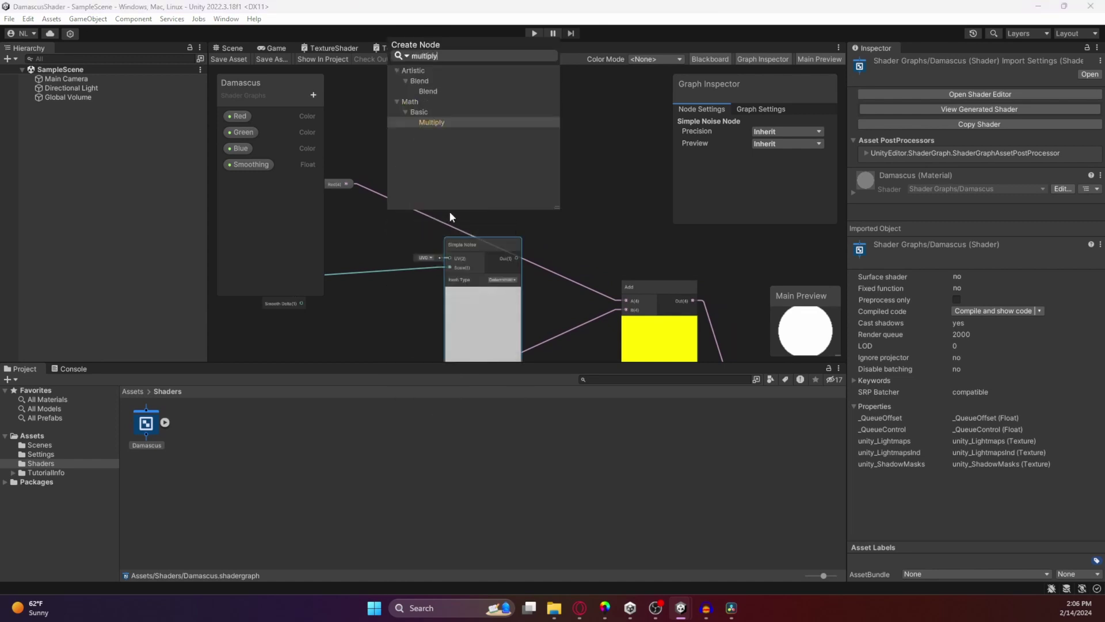
pyautogui.click(458, 122)
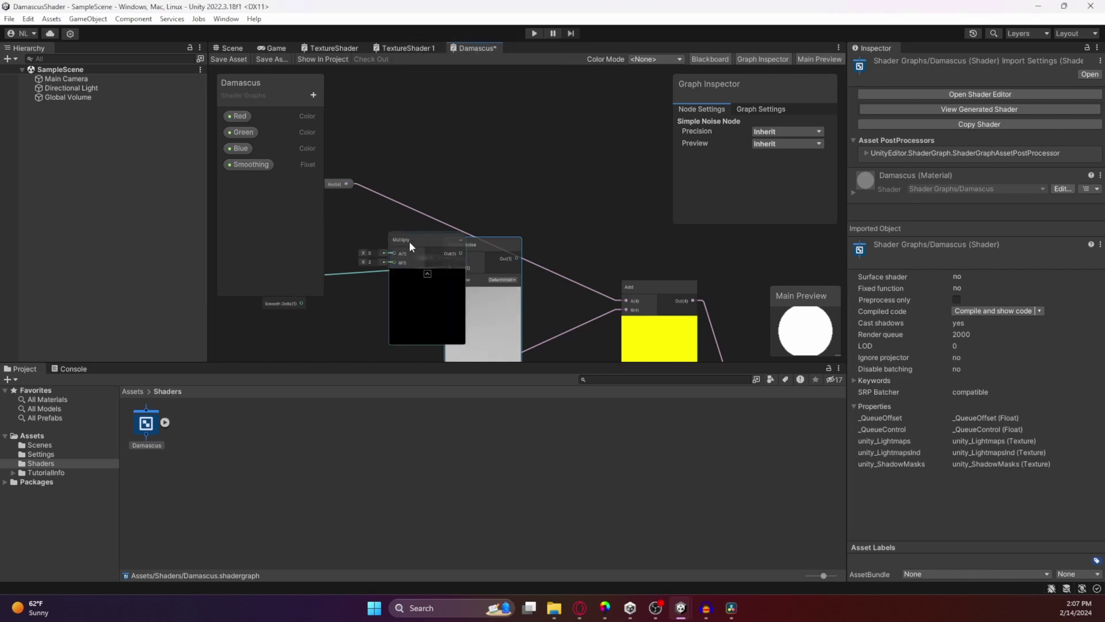
pyautogui.moveTo(409, 241); pyautogui.dragTo(519, 191)
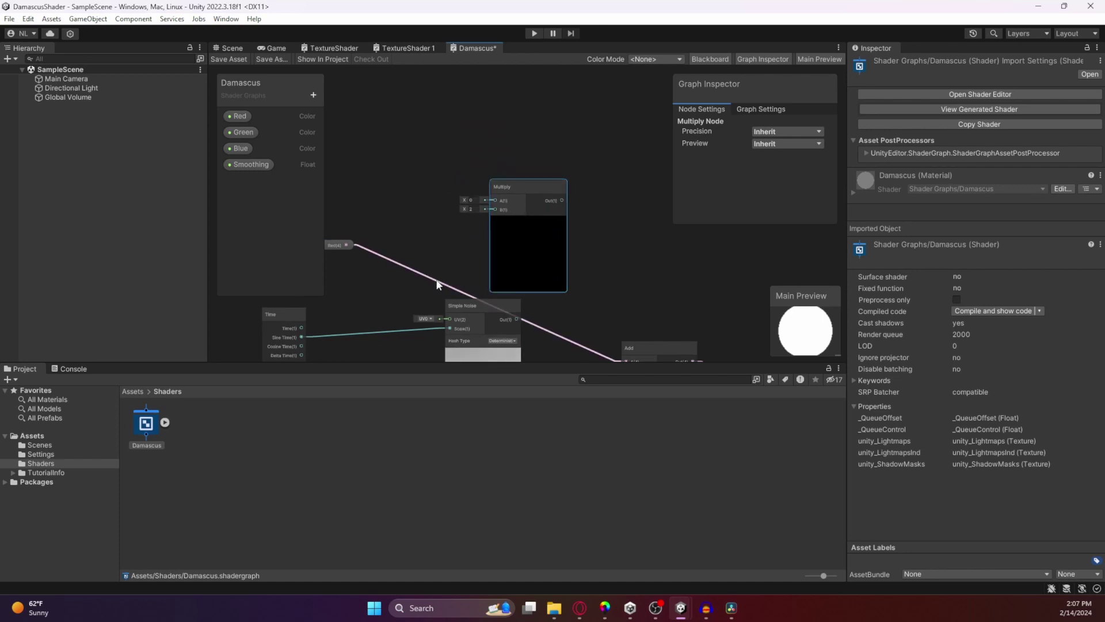
pyautogui.moveTo(528, 189); pyautogui.dragTo(636, 199)
# Delete the connection between the Red node and input A of the first Add node
pyautogui.click(409, 264)
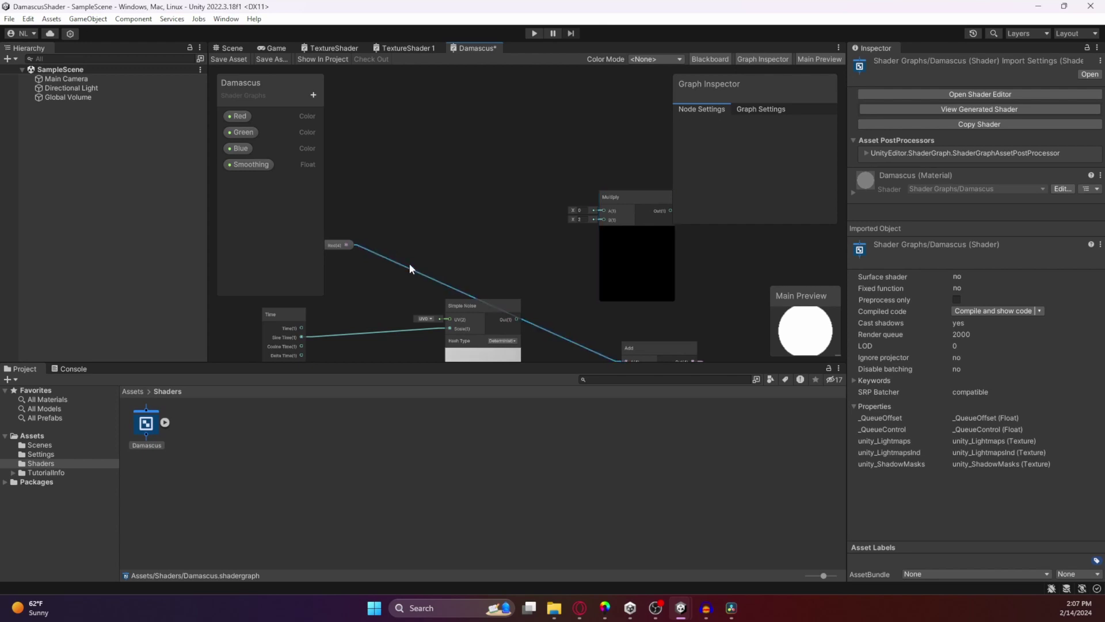
pyautogui.press('Delete')
pyautogui.press('space')
pyautogui.press('Escape')
# Connect Red to input A of the Multiply node and the Simple Noise output to its input B
pyautogui.moveTo(346, 244); pyautogui.dragTo(600, 210)
pyautogui.moveTo(518, 320); pyautogui.dragTo(564, 216)
pyautogui.click(615, 191)
# Move the two Add nodes further right to leave space after the Multiply node
pyautogui.moveTo(671, 271); pyautogui.dragTo(555, 144, button='middle')
pyautogui.moveTo(536, 219); pyautogui.dragTo(569, 177)
pyautogui.moveTo(661, 340); pyautogui.dragTo(713, 278)
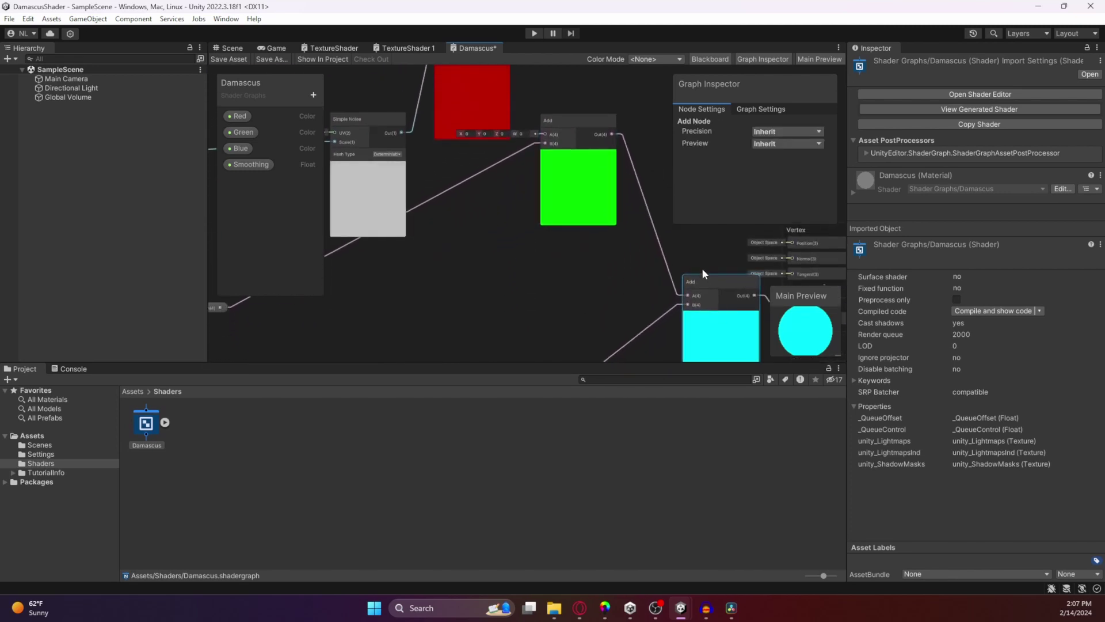
pyautogui.click(582, 132)
pyautogui.moveTo(581, 131); pyautogui.dragTo(629, 114)
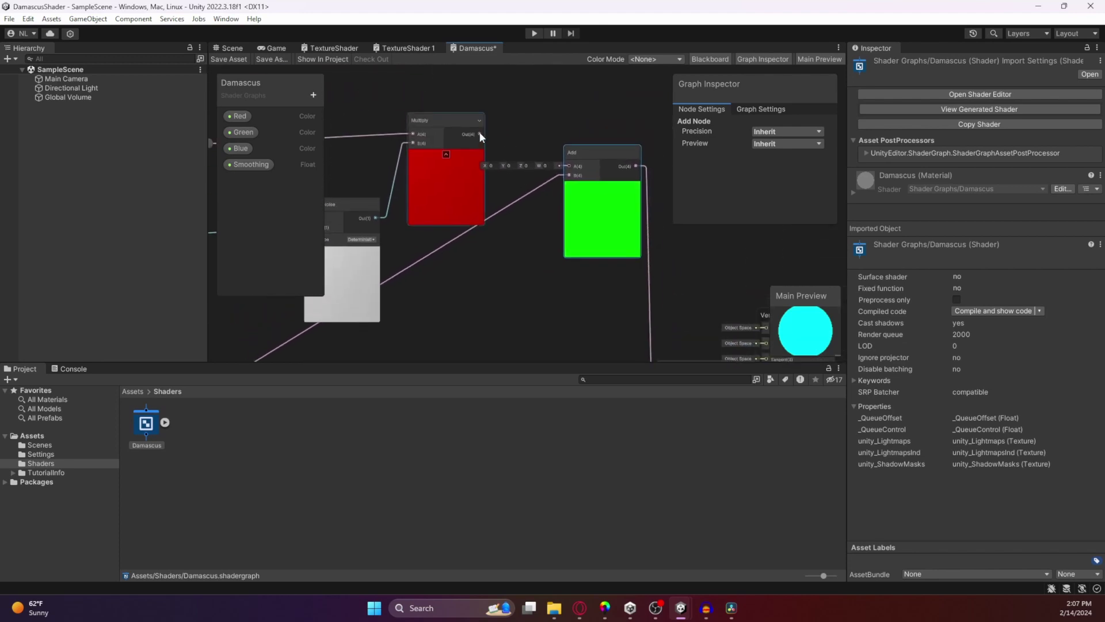
# Connect the Multiply output to input A of the first Add node and adjust that Add node's position
pyautogui.moveTo(480, 134); pyautogui.dragTo(567, 167)
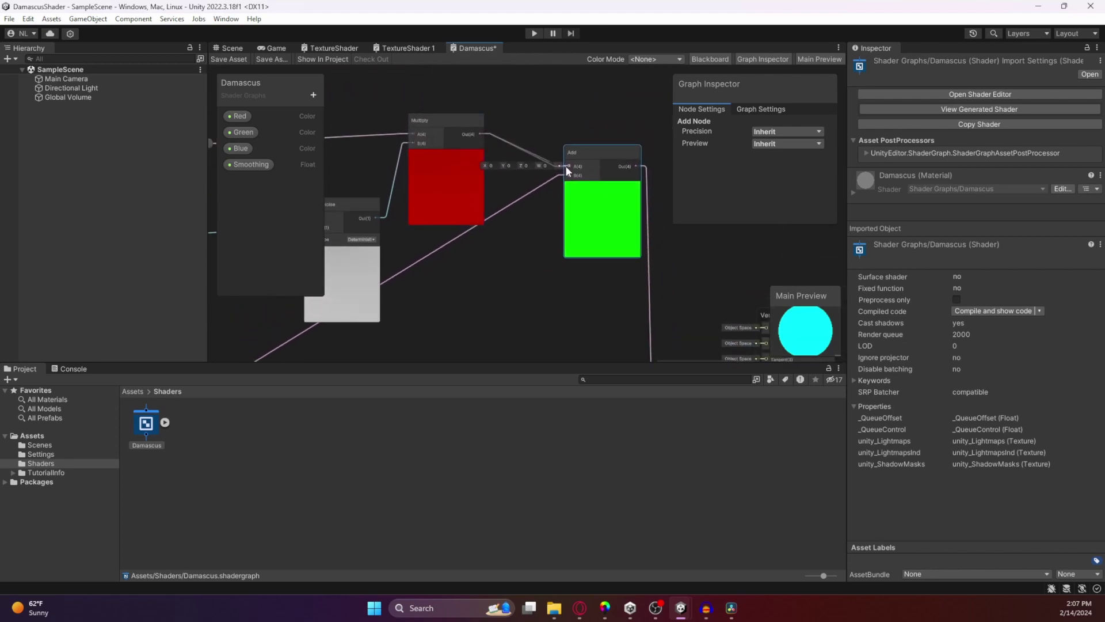
pyautogui.moveTo(566, 109); pyautogui.dragTo(508, 214, button='middle')
pyautogui.moveTo(558, 225); pyautogui.dragTo(545, 248)
# Move the Green node down and to the right to make room for its own noise nodes
pyautogui.moveTo(642, 287); pyautogui.dragTo(319, 329, button='middle')
pyautogui.moveTo(423, 302); pyautogui.dragTo(376, 246, button='middle')
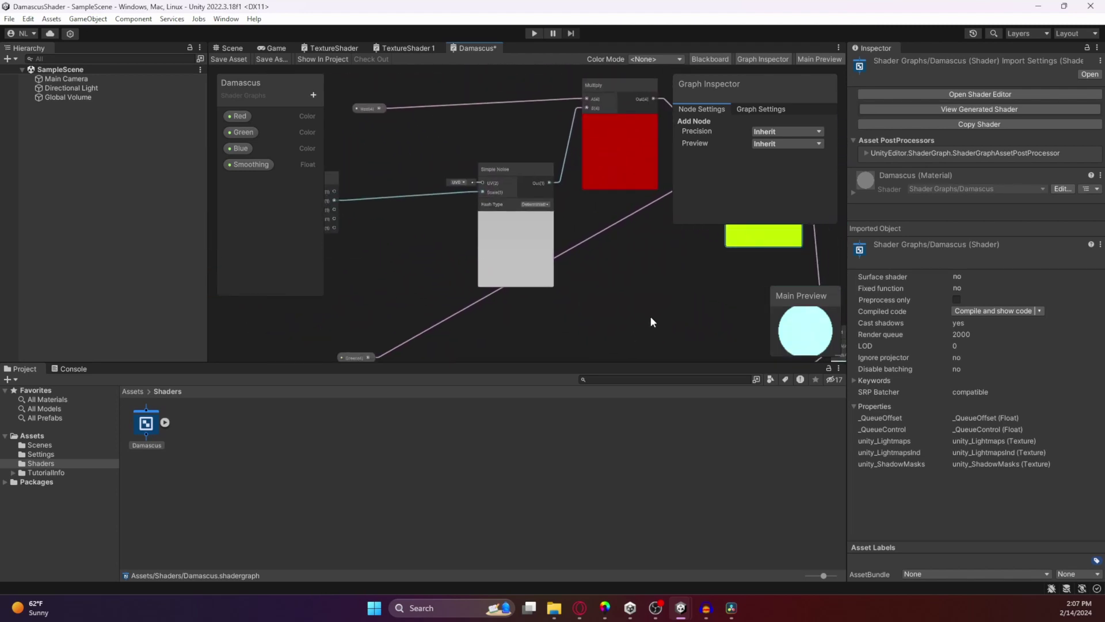
pyautogui.moveTo(650, 319); pyautogui.dragTo(402, 259, button='middle')
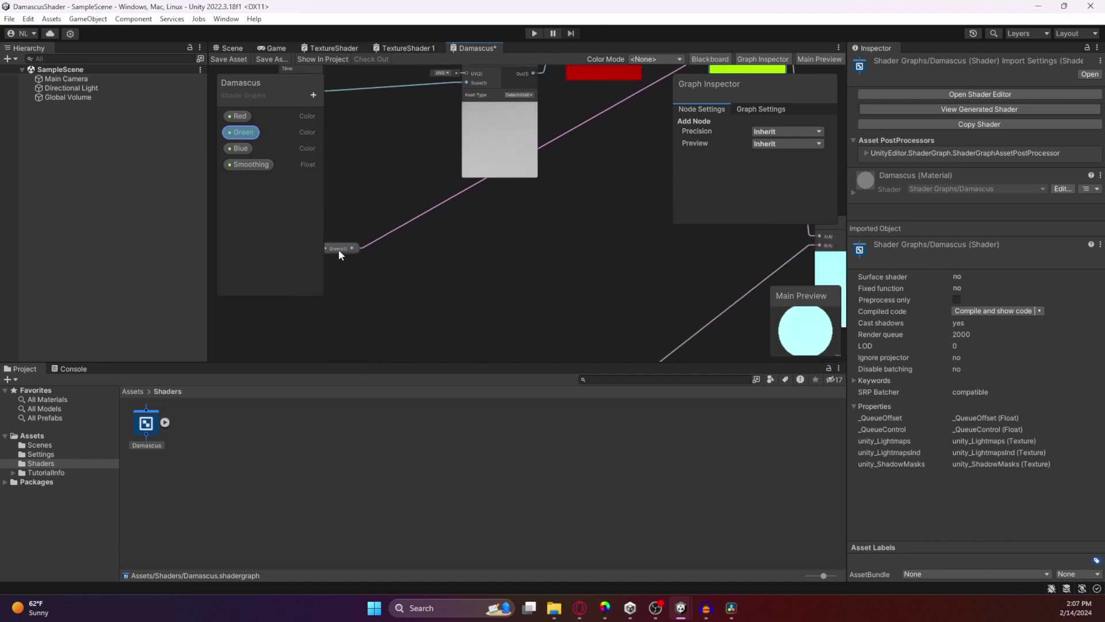
pyautogui.moveTo(338, 249); pyautogui.dragTo(505, 295)
# Try to duplicate the Time, Simple Noise and Multiply nodes together
pyautogui.moveTo(626, 250); pyautogui.dragTo(626, 142, button='middle')
pyautogui.moveTo(483, 236); pyautogui.dragTo(446, 308, button='middle')
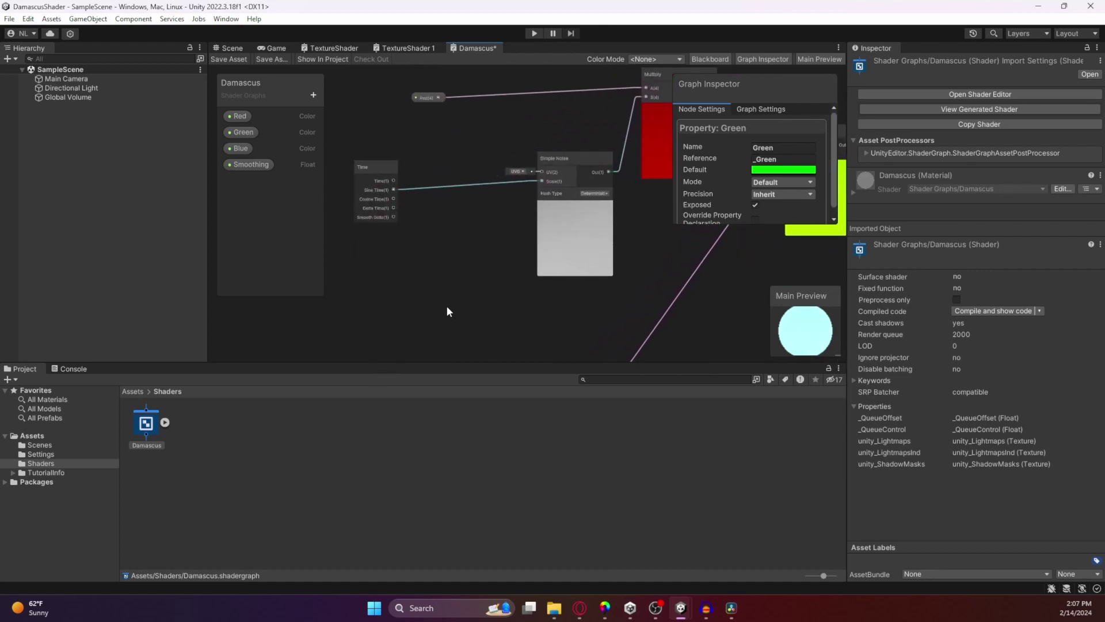
pyautogui.click(377, 169)
pyautogui.keyDown('shift'); pyautogui.click(558, 175); pyautogui.keyUp('shift')
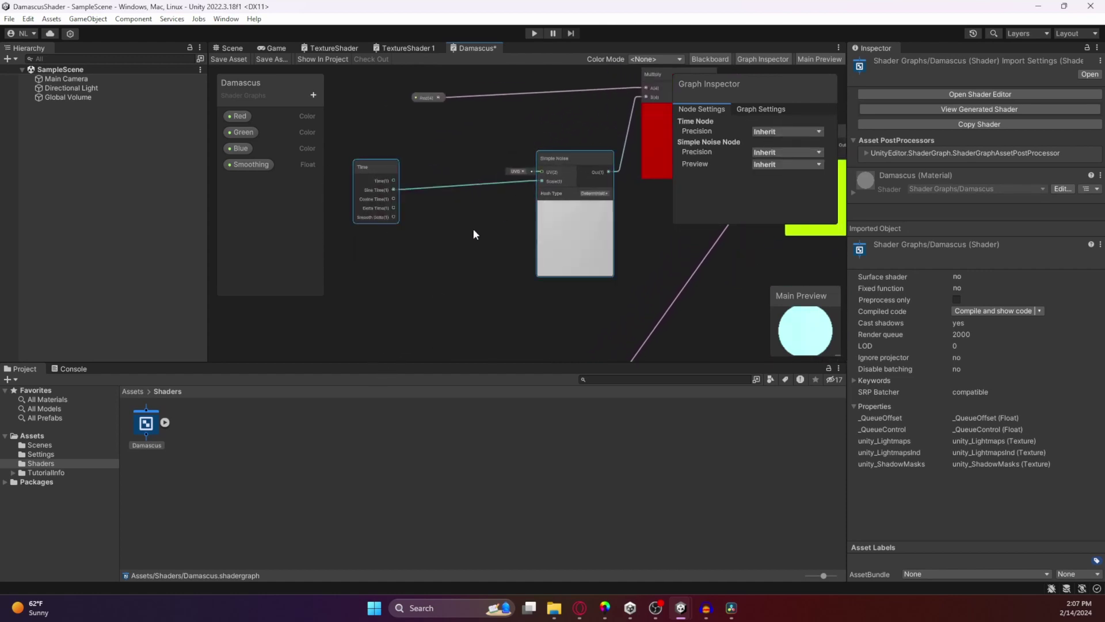
pyautogui.moveTo(437, 271); pyautogui.dragTo(374, 319, button='middle')
pyautogui.keyDown('shift'); pyautogui.click(578, 150); pyautogui.keyUp('shift')
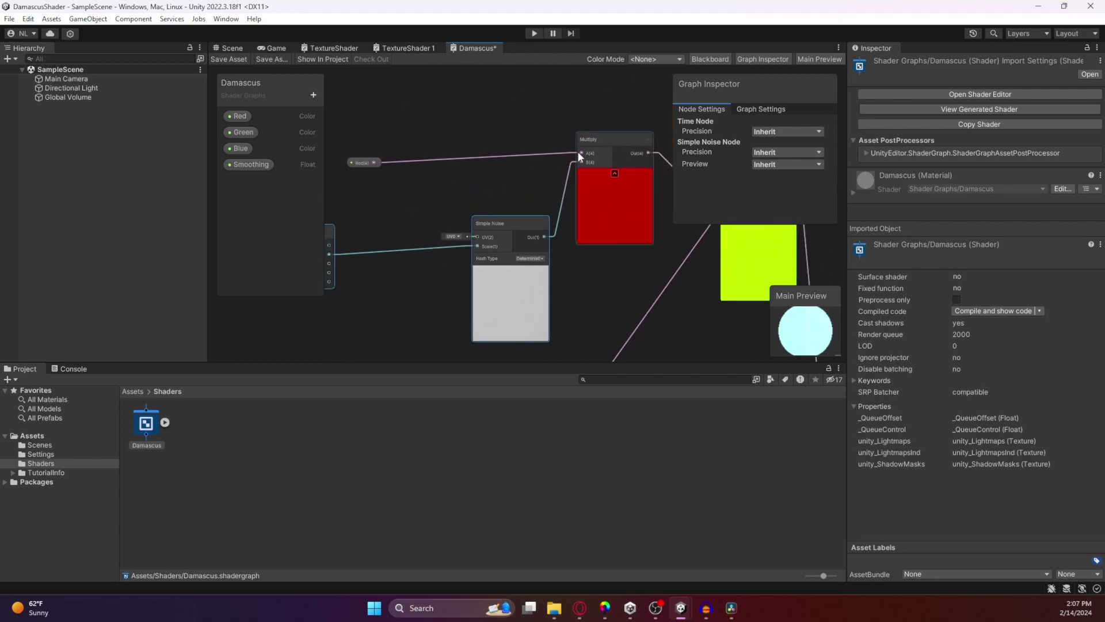
pyautogui.rightClick(606, 145)
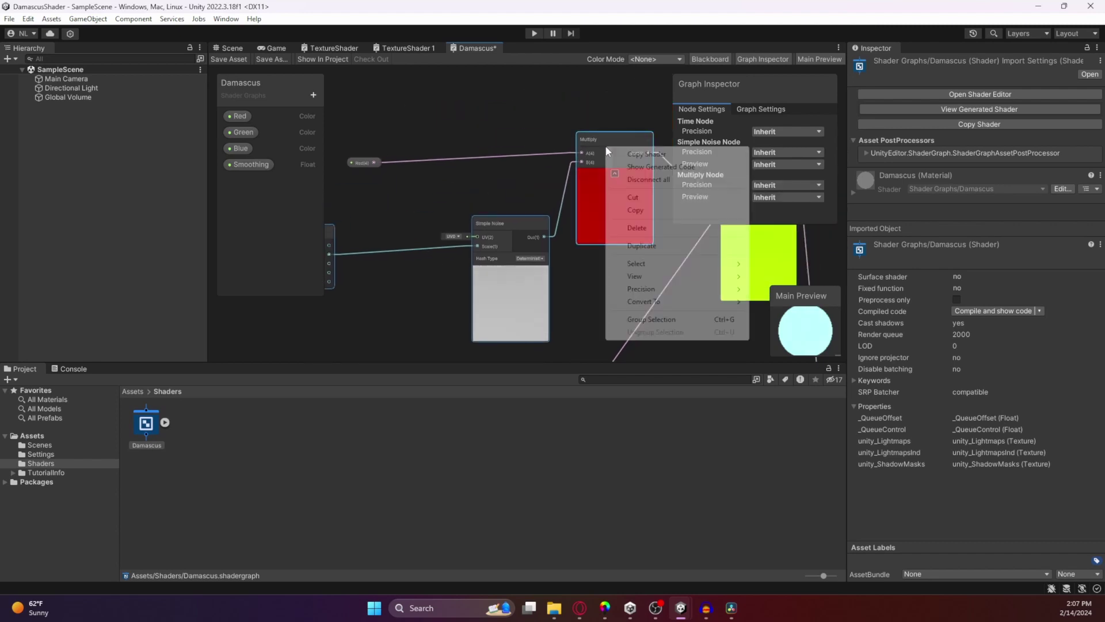
pyautogui.click(641, 246)
pyautogui.moveTo(594, 280); pyautogui.dragTo(520, 212, button='middle')
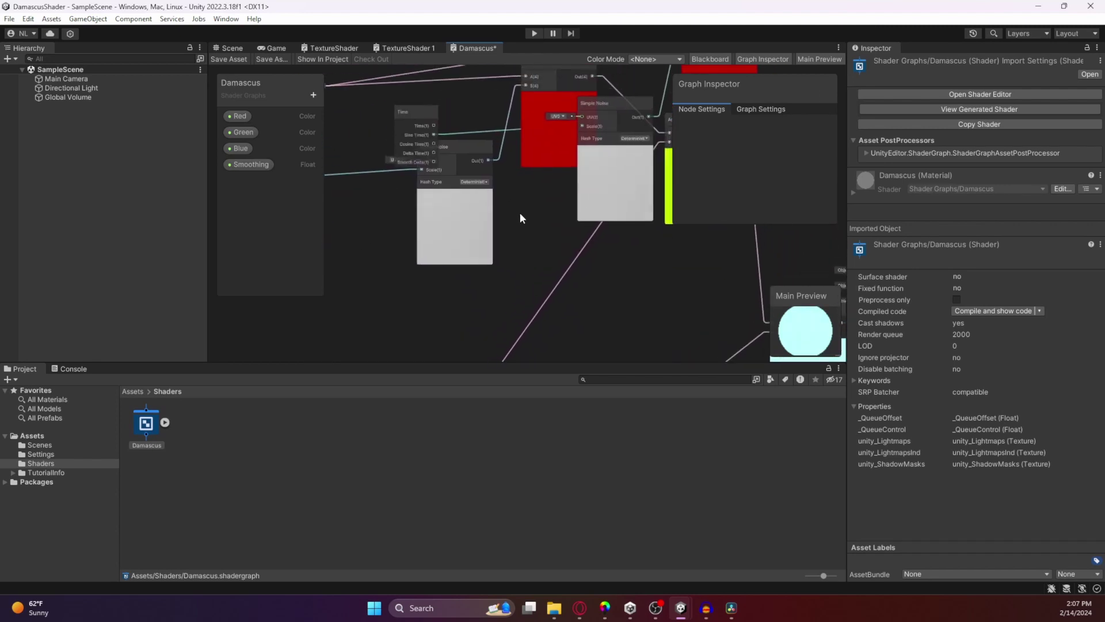
# Reposition one Multiply node, and undo both that move and the duplication of the three nodes
pyautogui.click(533, 151)
pyautogui.moveTo(534, 150); pyautogui.dragTo(525, 177)
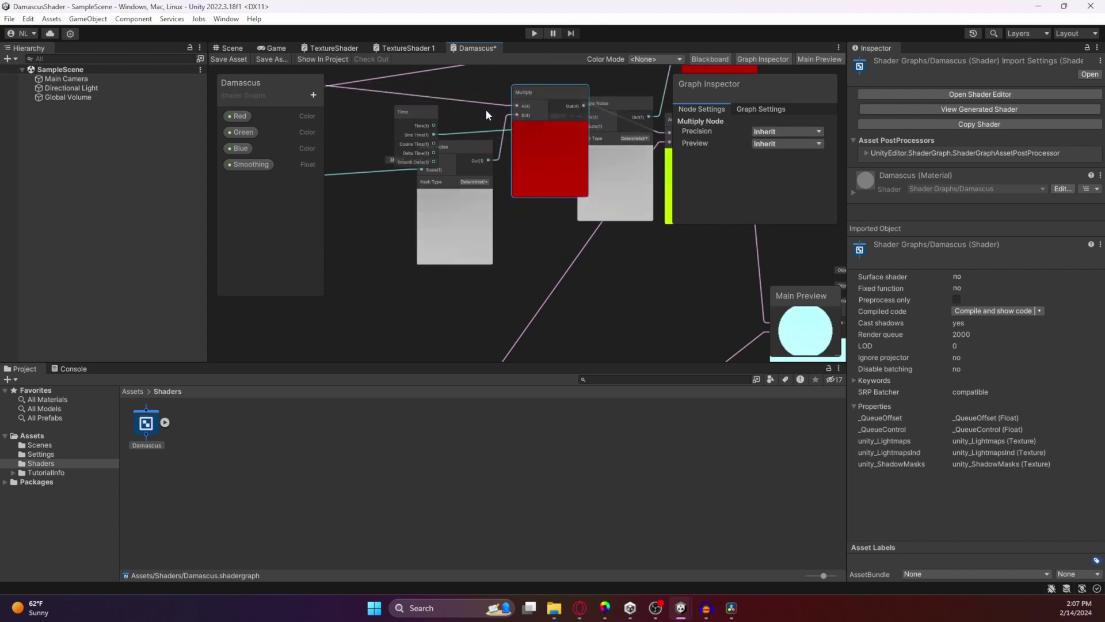
pyautogui.hotkey('ctrl', 'z')
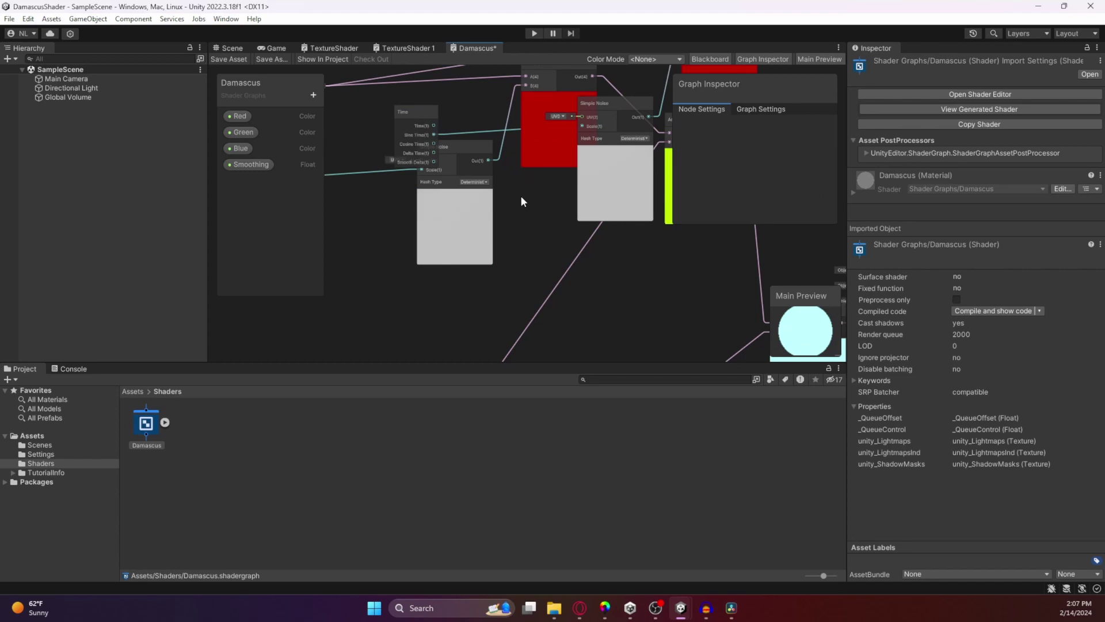
pyautogui.hotkey('ctrl', 'z')
# Copy the Time node, paste it, and place the copy lower down, to the left of the Green node
pyautogui.moveTo(521, 195); pyautogui.dragTo(675, 292, button='middle')
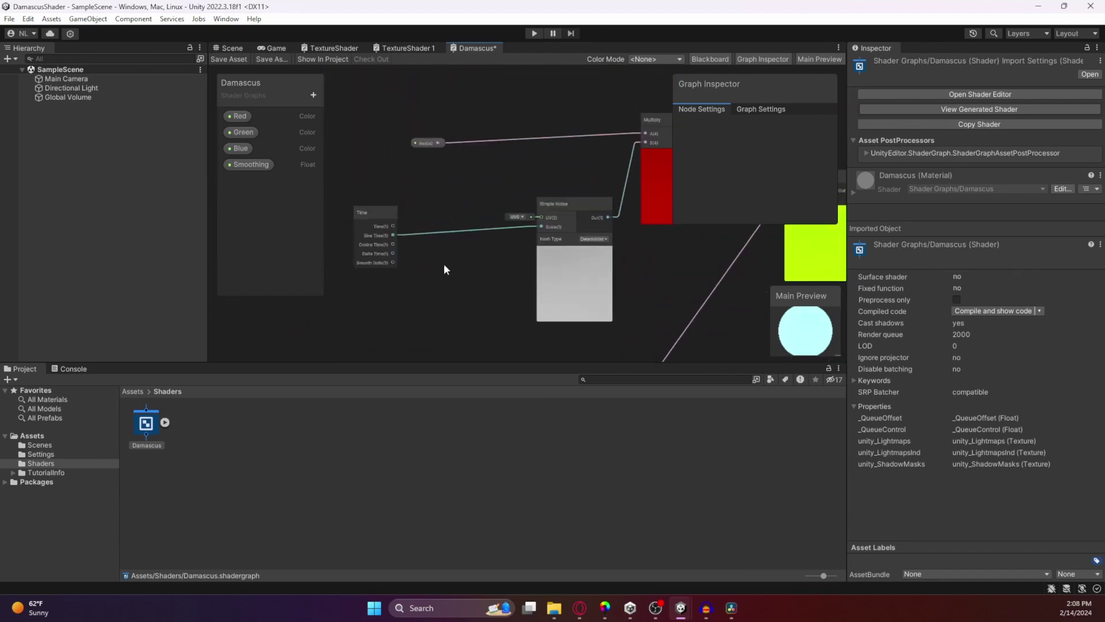
pyautogui.click(381, 247)
pyautogui.rightClick(381, 247)
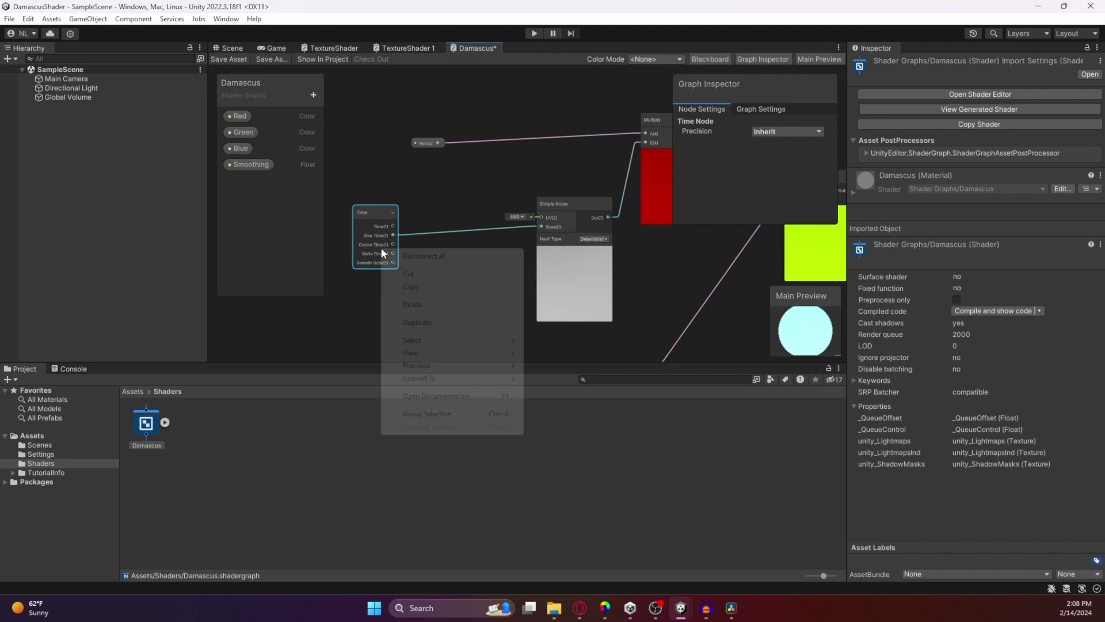
pyautogui.click(424, 286)
pyautogui.rightClick(374, 306)
pyautogui.click(412, 382)
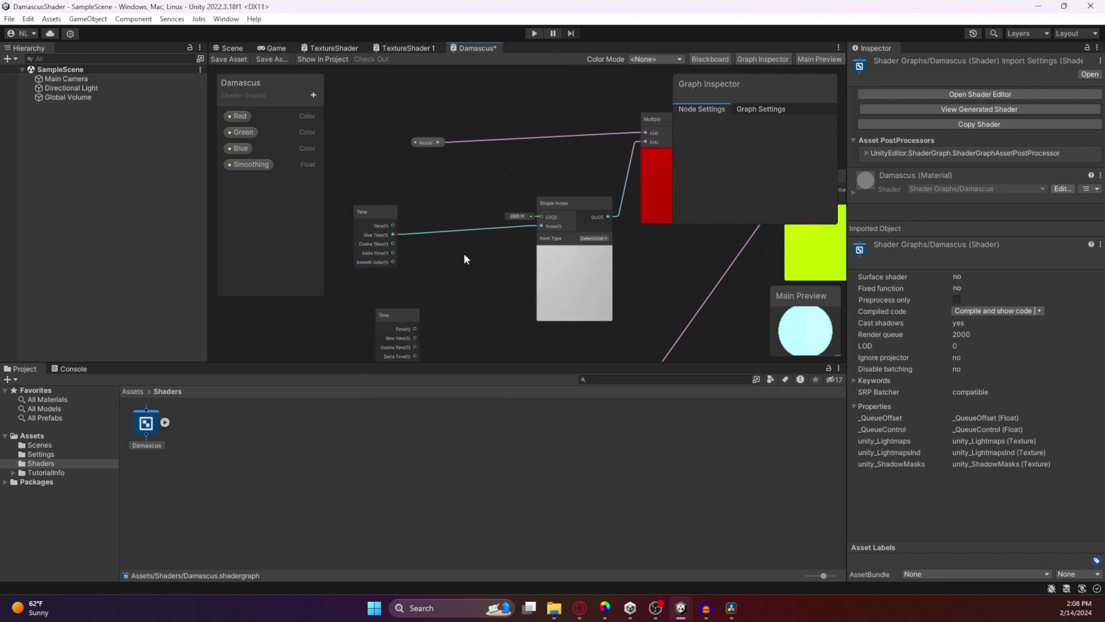
pyautogui.moveTo(466, 259); pyautogui.dragTo(452, 110, button='middle')
pyautogui.moveTo(371, 192); pyautogui.dragTo(350, 275)
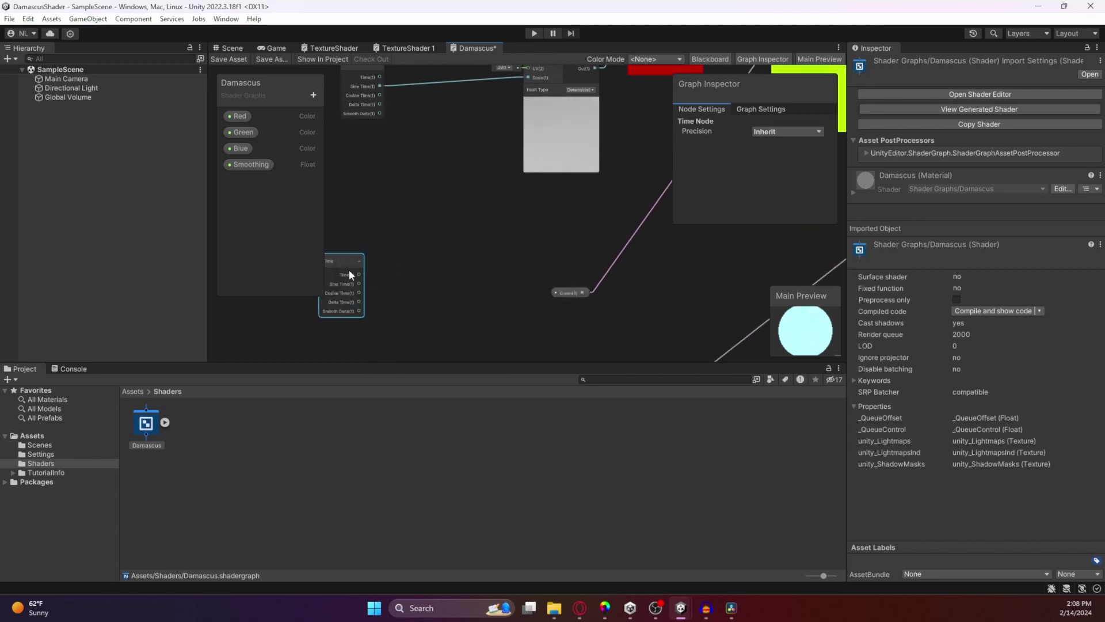
# Copy the Simple Noise node and paste it between the second Time node and the Green node
pyautogui.click(584, 131)
pyautogui.rightClick(562, 137)
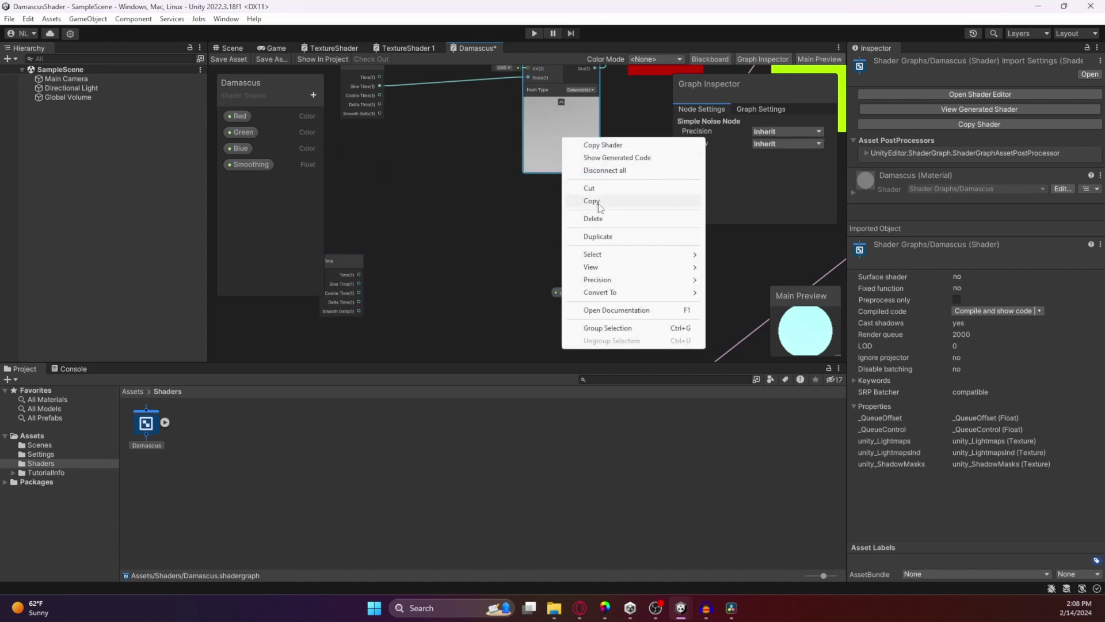
pyautogui.click(599, 205)
pyautogui.rightClick(420, 285)
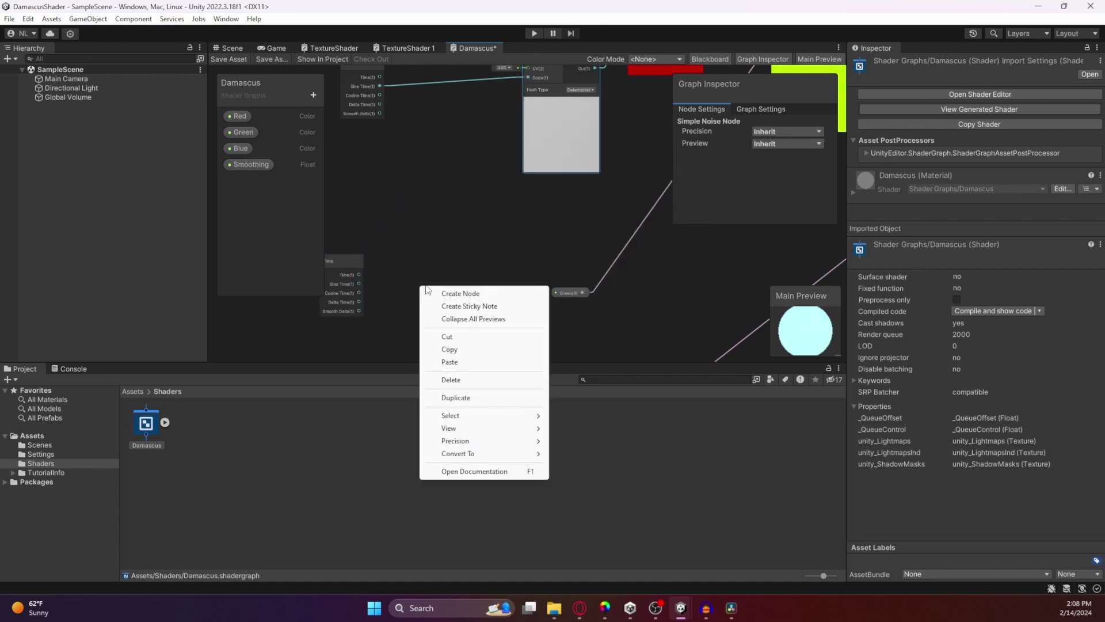
pyautogui.click(450, 362)
# Place the pasted Simple Noise beside the second Time node and connect Cosine Time to its Scale input
pyautogui.moveTo(449, 309); pyautogui.dragTo(417, 178)
pyautogui.click(451, 132)
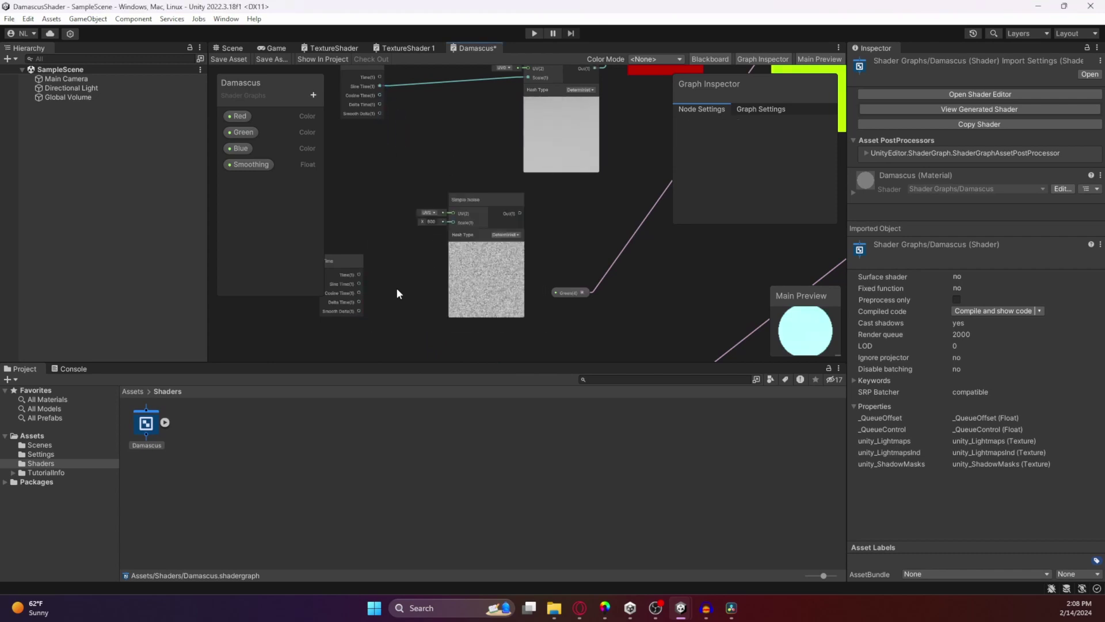
pyautogui.moveTo(359, 293); pyautogui.dragTo(462, 255)
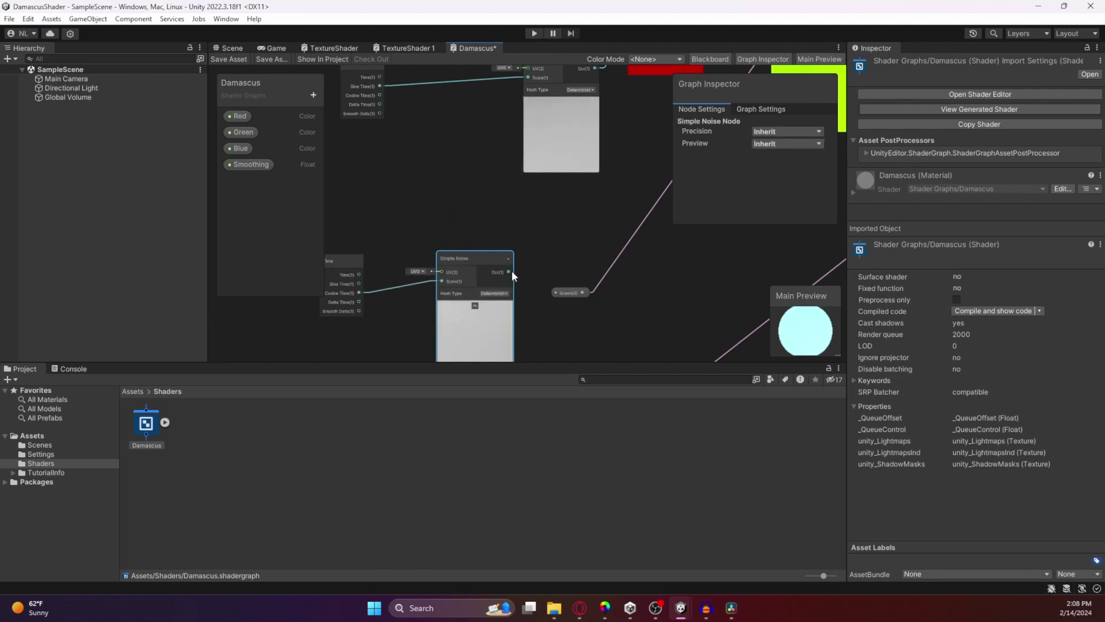
# Copy the Multiply node and paste it next to the Green node
pyautogui.moveTo(578, 192); pyautogui.dragTo(417, 327, button='middle')
pyautogui.rightClick(458, 148)
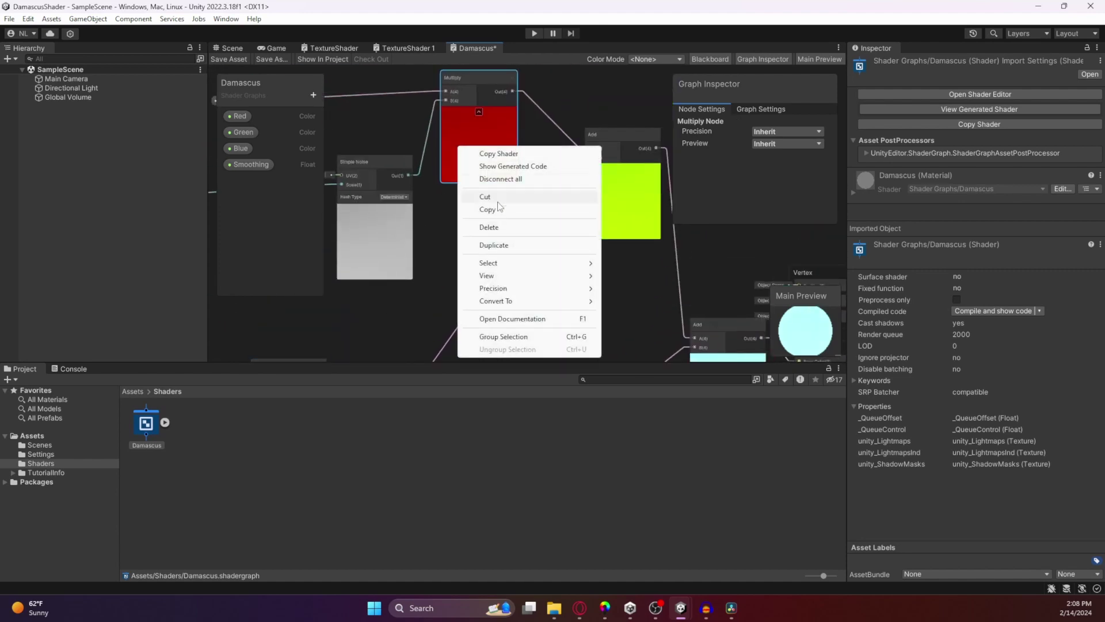
pyautogui.click(504, 212)
pyautogui.moveTo(456, 287); pyautogui.dragTo(429, 164, button='middle')
pyautogui.rightClick(427, 164)
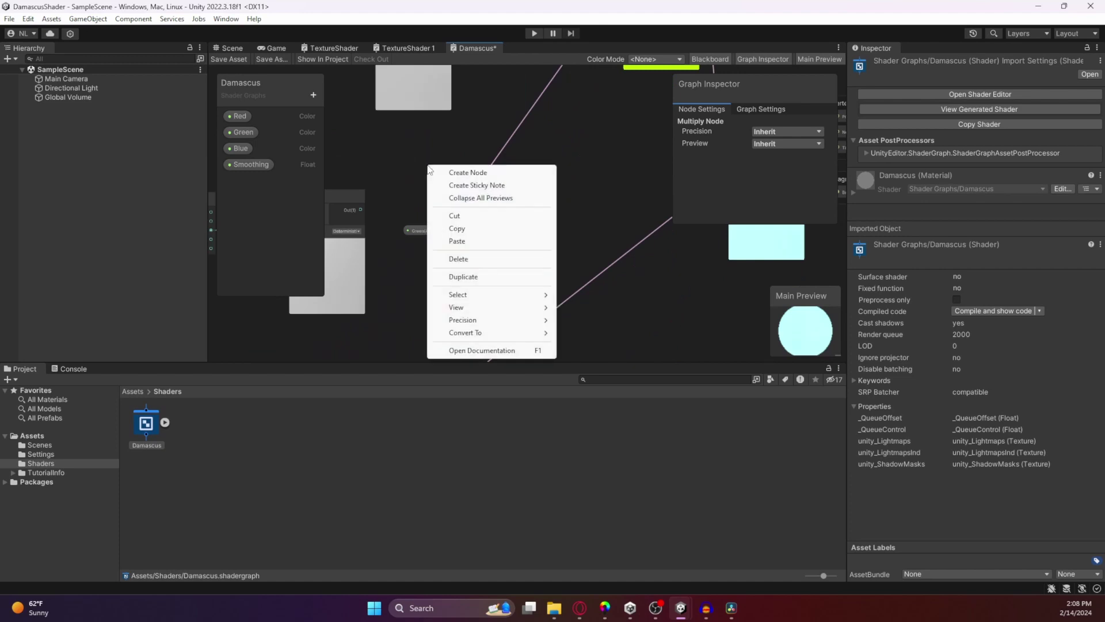
pyautogui.click(476, 242)
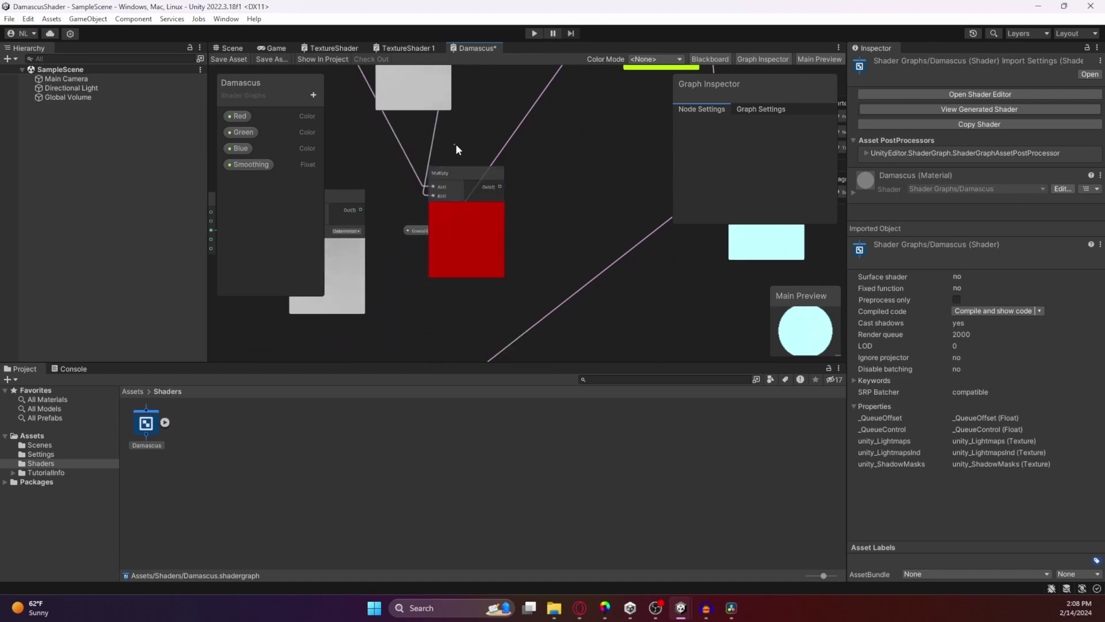
# Detach the inherited connections from both inputs of the Multiply node pasted next to Green
pyautogui.press('space')
pyautogui.press('Escape')
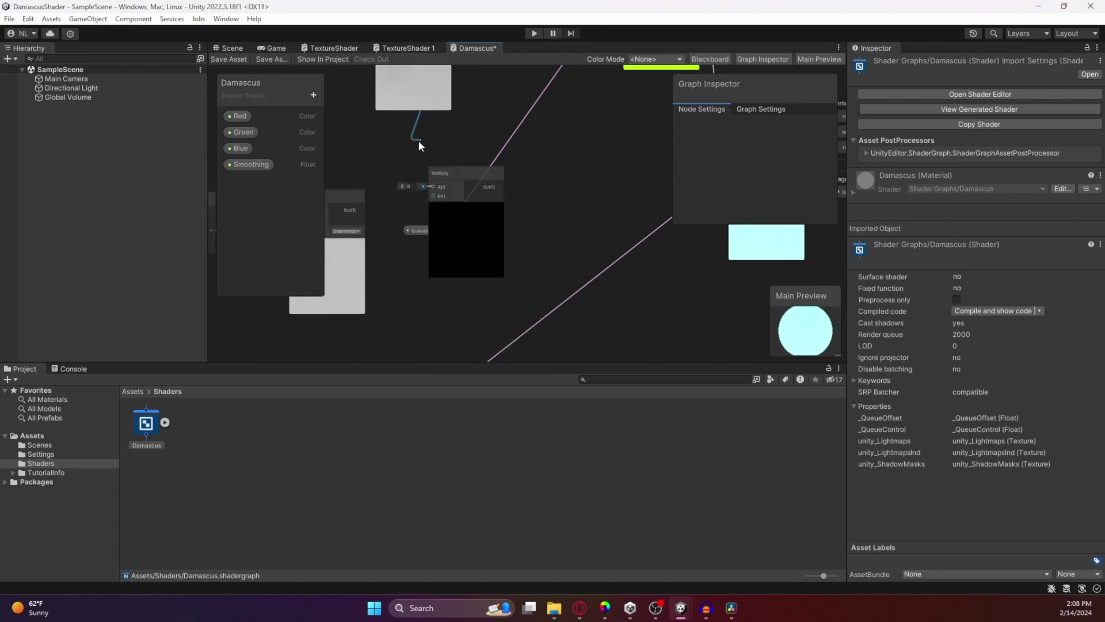
pyautogui.press('space')
pyautogui.press('Escape')
# Reposition the Green and pasted Multiply nodes, and connect Green to input A and the second Simple Noise to input B
pyautogui.click(445, 178)
pyautogui.moveTo(445, 178); pyautogui.dragTo(411, 148)
pyautogui.moveTo(395, 217); pyautogui.dragTo(495, 168)
pyautogui.moveTo(425, 139); pyautogui.dragTo(467, 174)
pyautogui.press('Escape')
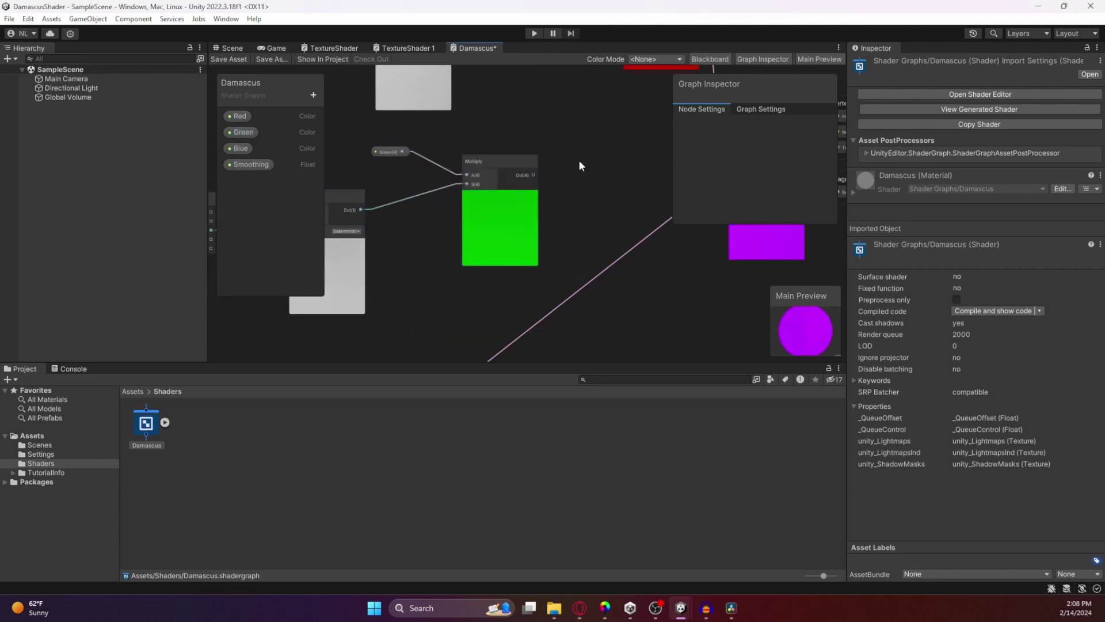
# Connect the Green branch's Multiply output to input B of the first Add node
pyautogui.moveTo(579, 160); pyautogui.dragTo(489, 247, button='middle')
pyautogui.moveTo(439, 279); pyautogui.dragTo(462, 311, button='middle')
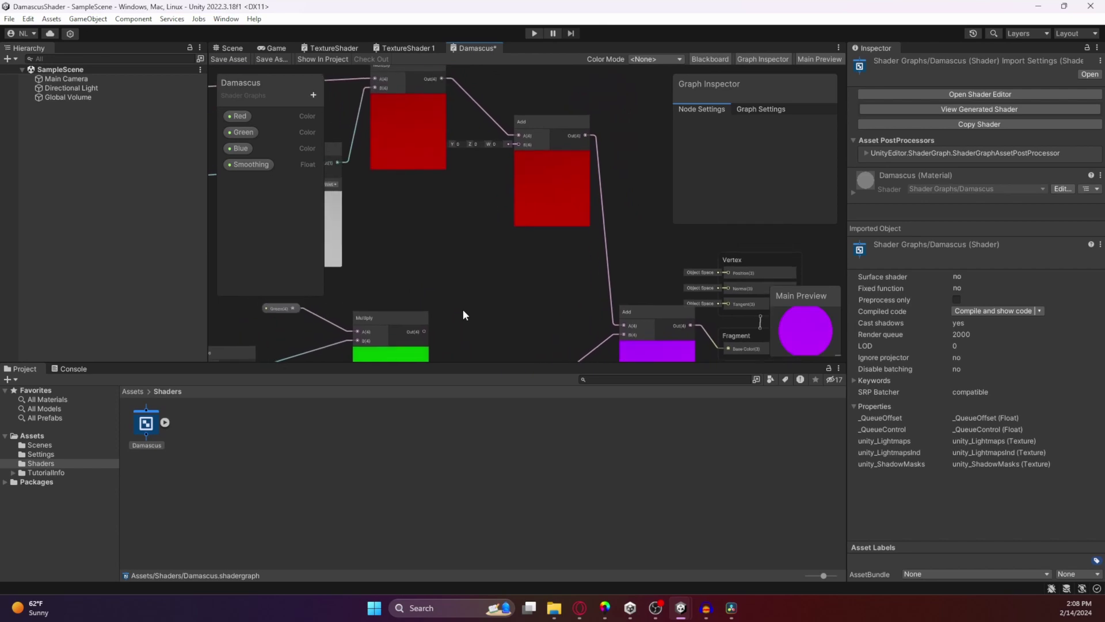
pyautogui.moveTo(423, 333); pyautogui.dragTo(515, 136)
pyautogui.moveTo(496, 315); pyautogui.dragTo(674, 335, button='middle')
pyautogui.click(526, 295)
pyautogui.rightClick(472, 281)
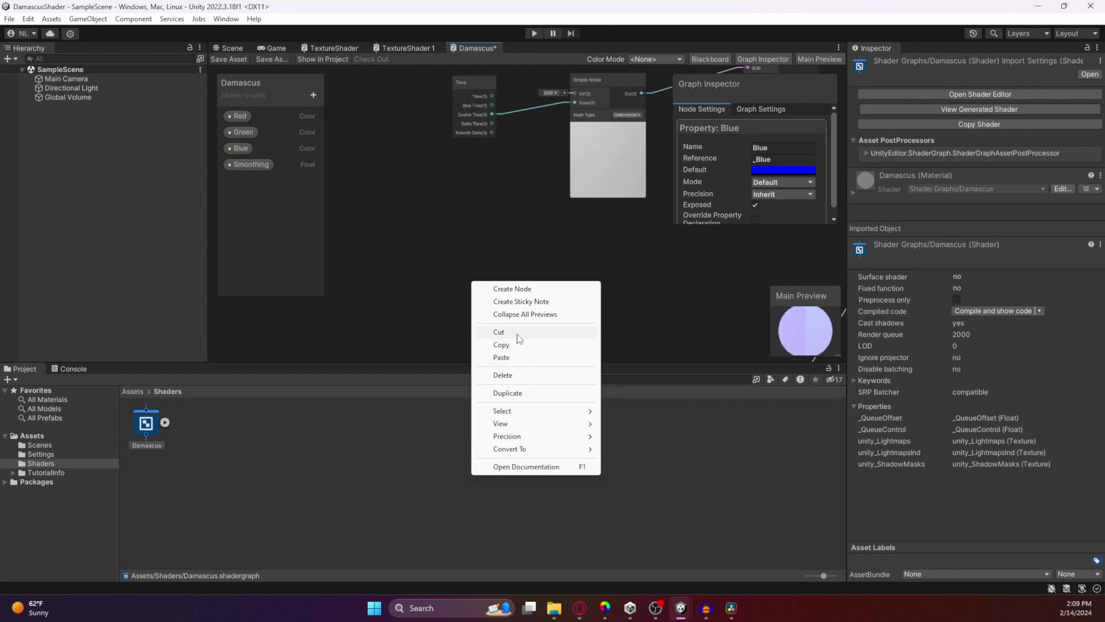
pyautogui.click(511, 243)
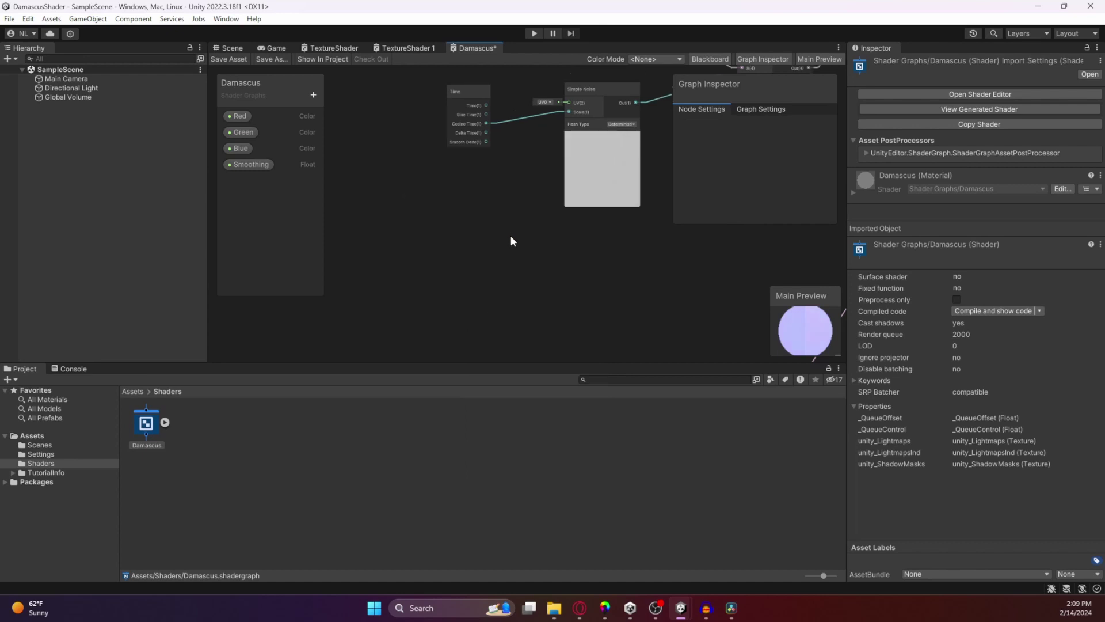
# Copy the Green branch's Time node, paste it, and place the copy lower down, to the left of the Blue node
pyautogui.moveTo(510, 239); pyautogui.dragTo(434, 277, button='middle')
pyautogui.click(389, 161)
pyautogui.rightClick(389, 161)
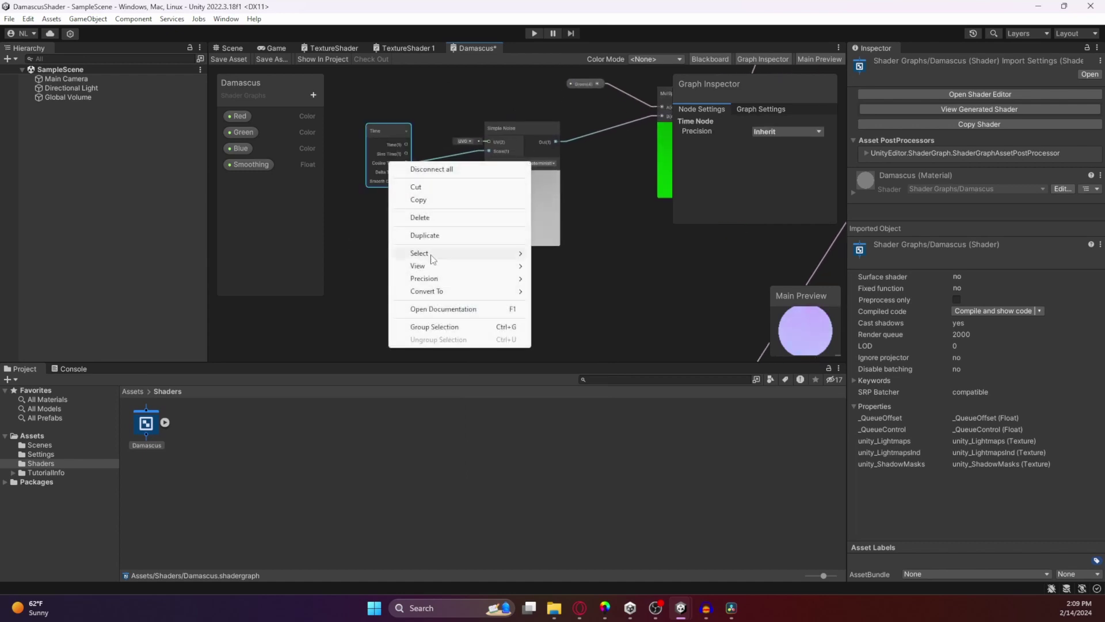
pyautogui.click(433, 202)
pyautogui.rightClick(370, 339)
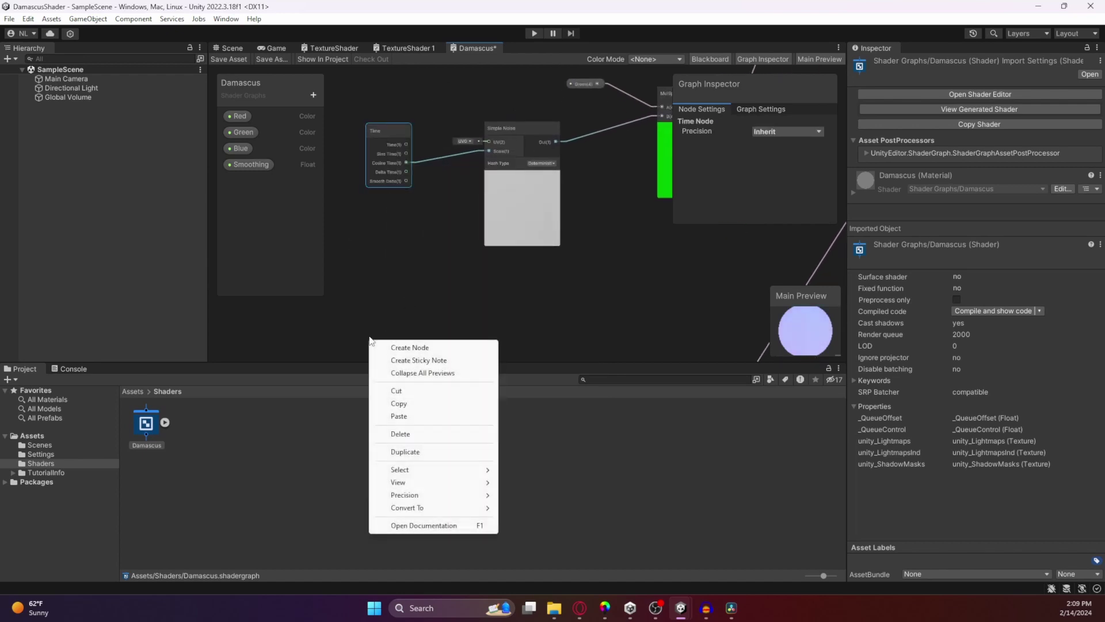
pyautogui.click(411, 417)
pyautogui.moveTo(461, 311); pyautogui.dragTo(428, 235, button='middle')
pyautogui.moveTo(428, 235); pyautogui.dragTo(390, 260)
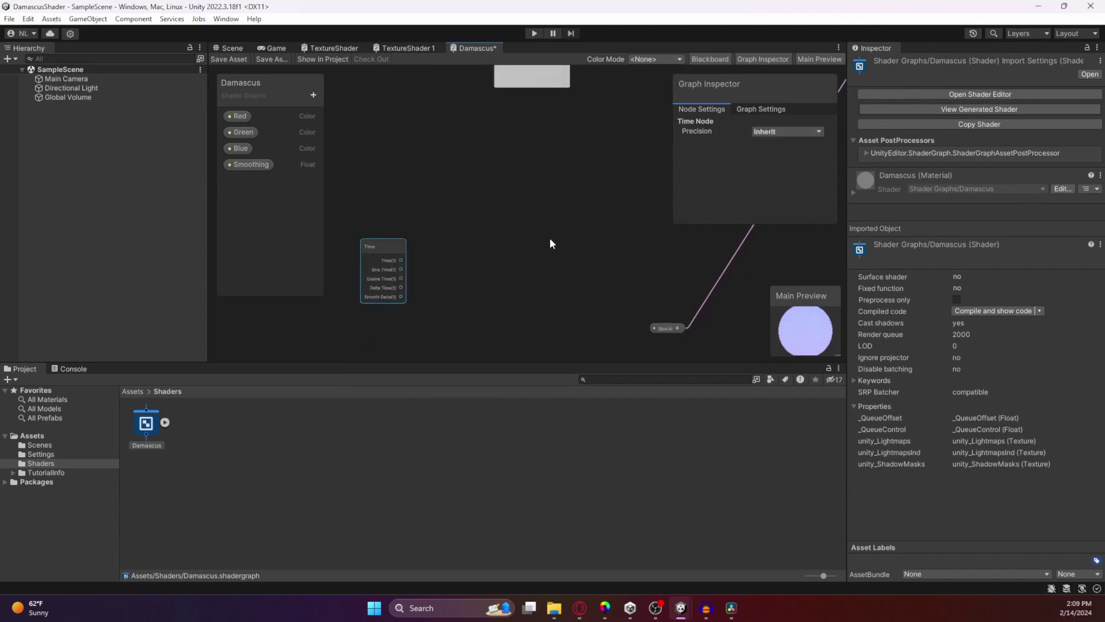
# Copy the Green branch's Simple Noise node and paste it between the third Time node and the Blue node
pyautogui.rightClick(492, 239)
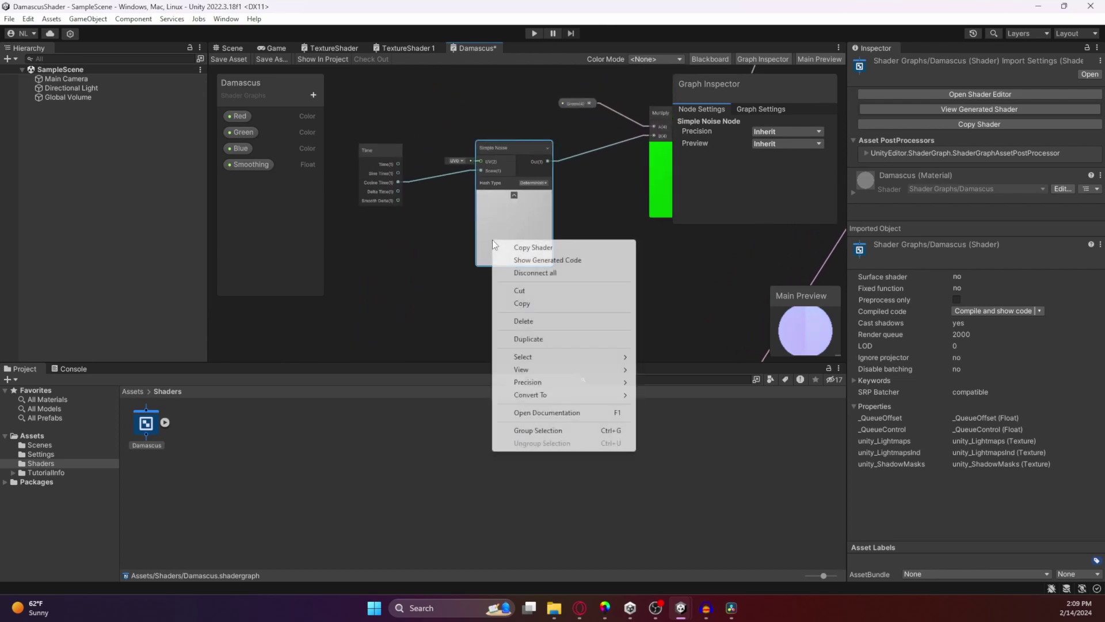
pyautogui.click(527, 303)
pyautogui.moveTo(499, 340); pyautogui.dragTo(510, 202, button='middle')
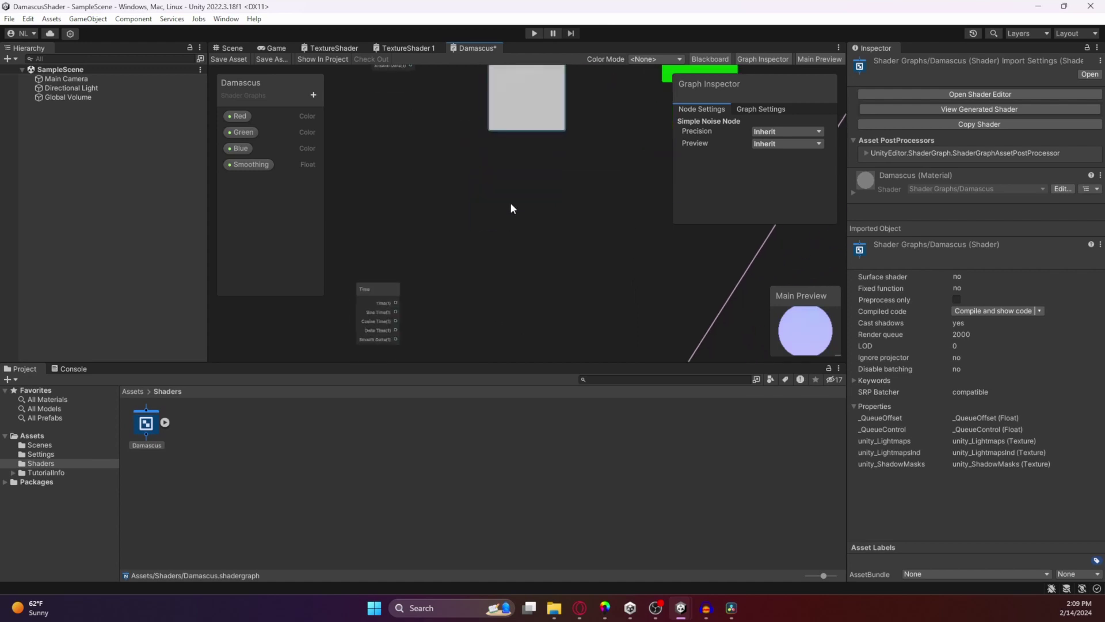
pyautogui.rightClick(498, 261)
pyautogui.click(528, 340)
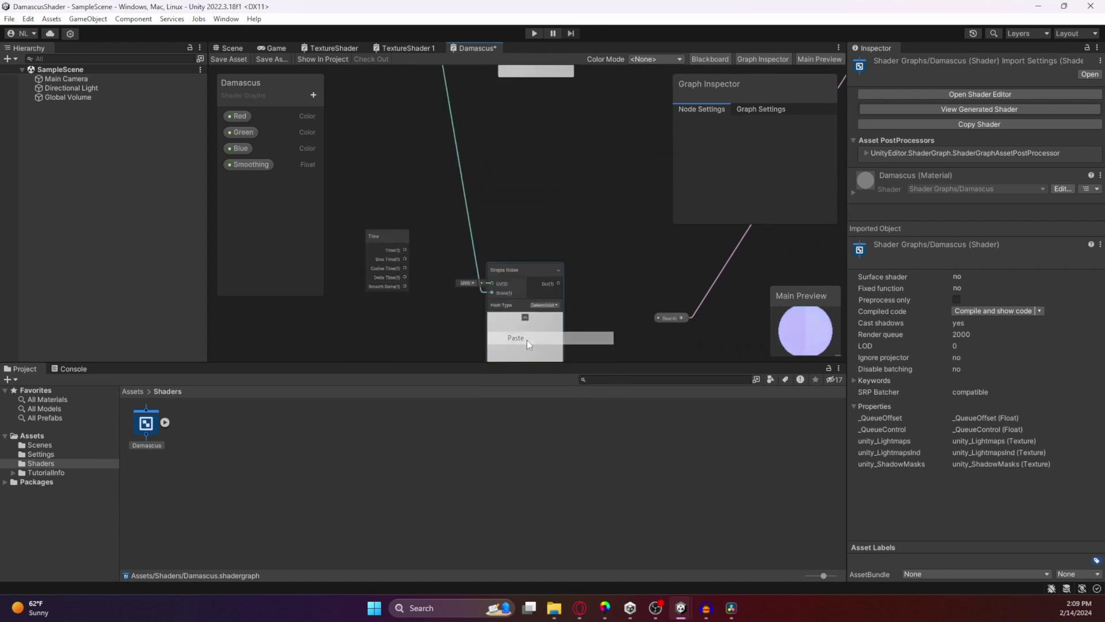
# Replace the pasted Simple Noise's inherited Scale connection with the third Time node's Smooth Delta, and move the Blue node above the noise
pyautogui.press('space')
pyautogui.click(522, 286)
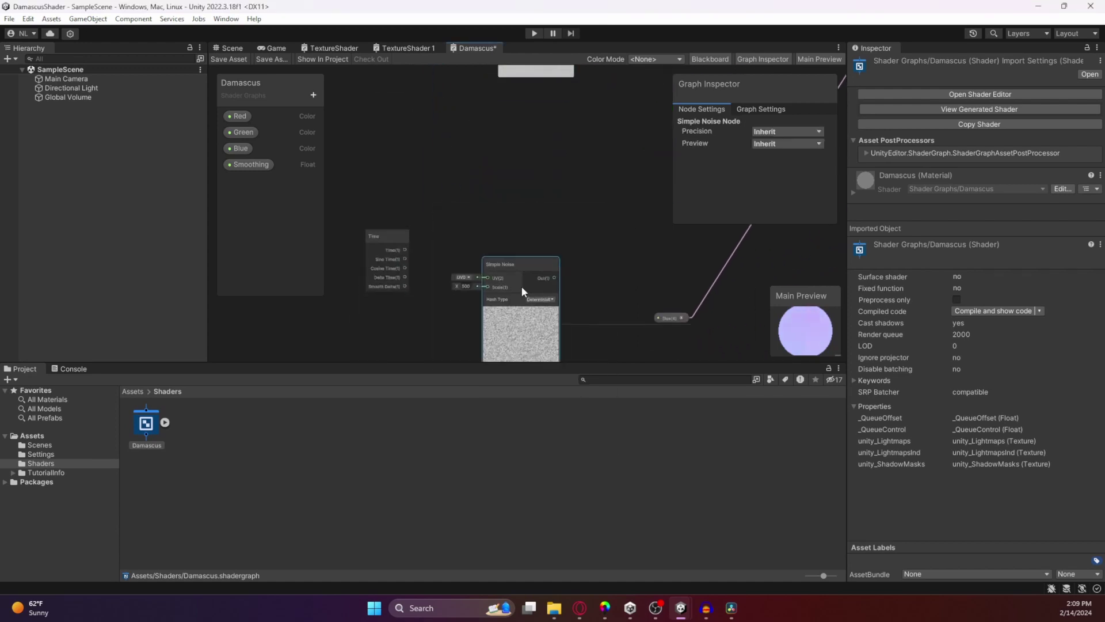
pyautogui.moveTo(522, 286); pyautogui.dragTo(515, 242)
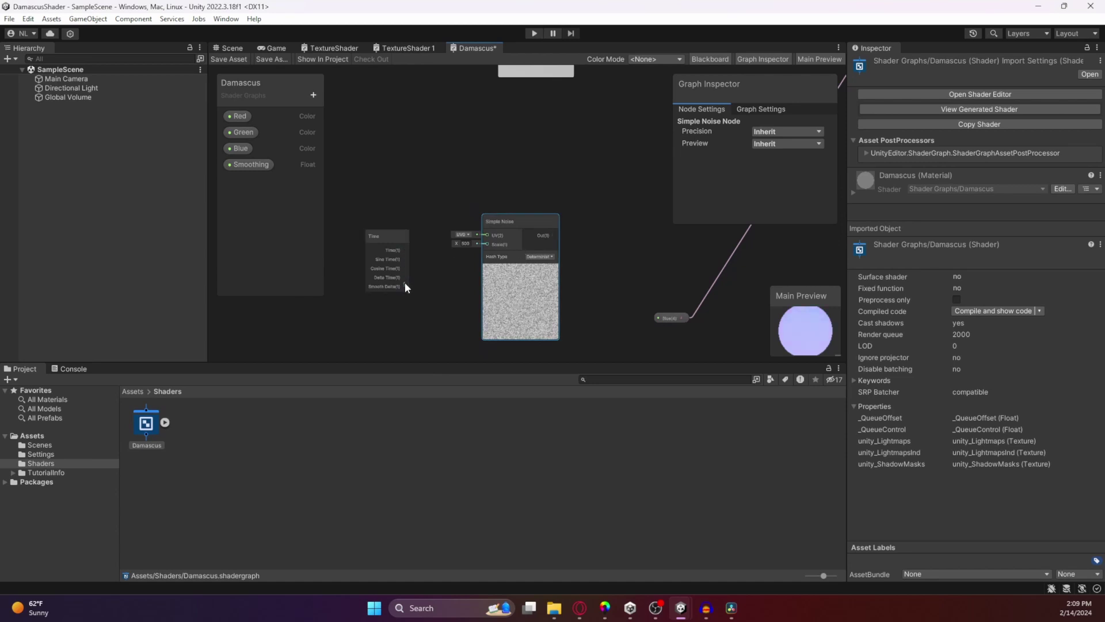
pyautogui.moveTo(406, 284); pyautogui.dragTo(494, 249)
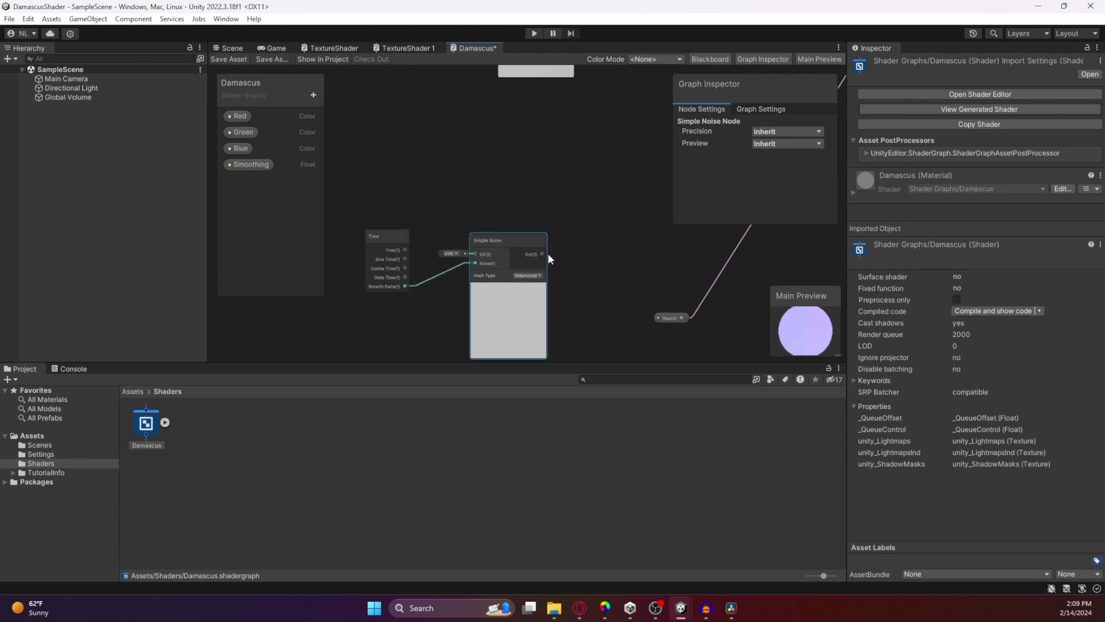
pyautogui.moveTo(662, 316); pyautogui.dragTo(504, 165)
# Copy the Green branch's Multiply node and paste it to the right of the third Simple Noise
pyautogui.moveTo(619, 188); pyautogui.dragTo(474, 327, button='middle')
pyautogui.moveTo(499, 217); pyautogui.dragTo(437, 320, button='middle')
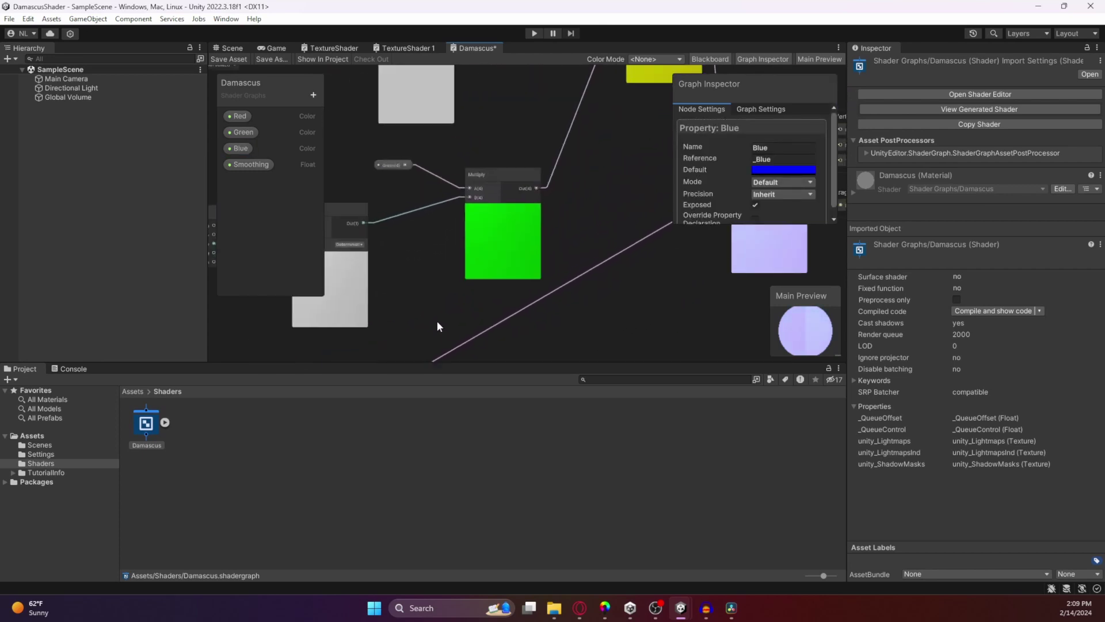
pyautogui.click(492, 226)
pyautogui.rightClick(492, 231)
pyautogui.click(552, 291)
pyautogui.moveTo(555, 364); pyautogui.dragTo(533, 385)
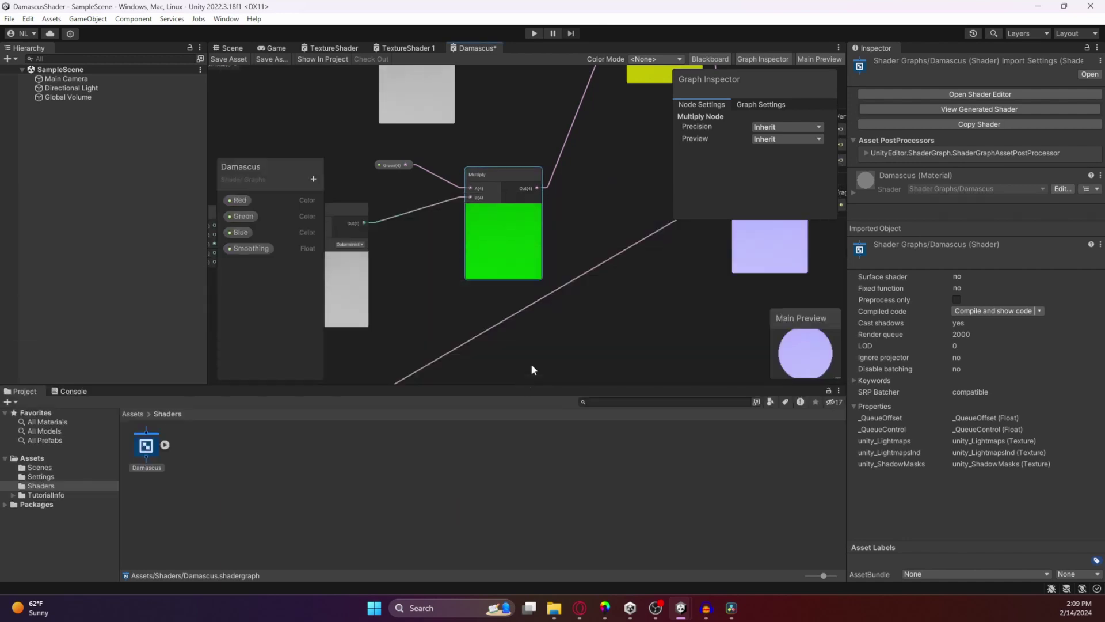
pyautogui.moveTo(533, 368); pyautogui.dragTo(606, 139, button='middle')
pyautogui.rightClick(433, 303)
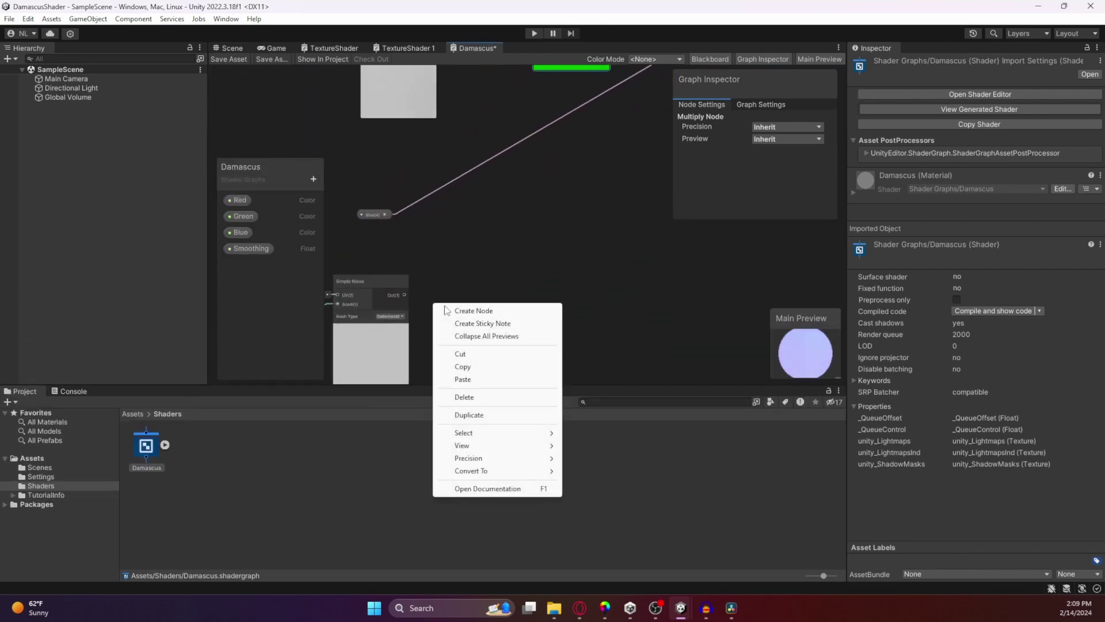
pyautogui.click(478, 380)
# Detach the inherited connections from both inputs of the Multiply node pasted in the Blue branch
pyautogui.moveTo(467, 339); pyautogui.dragTo(481, 220)
pyautogui.press('Escape')
pyautogui.moveTo(499, 286); pyautogui.dragTo(446, 214)
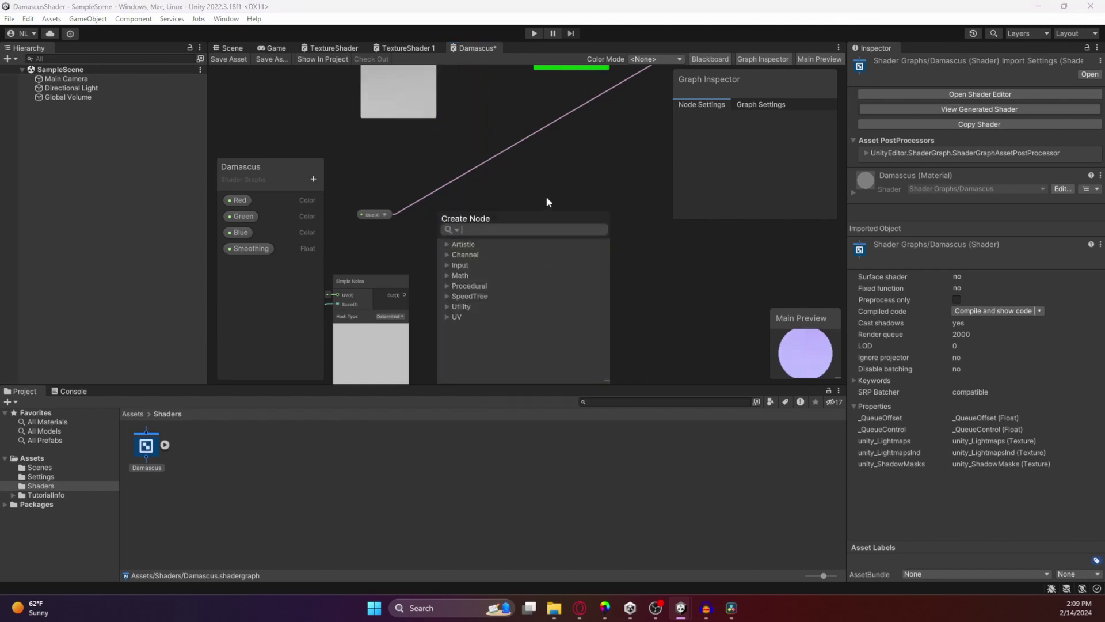
pyautogui.click(420, 307)
# Multiply Blue (input A) by the third Simple Noise (input B) and feed the result into input B of the final Add node
pyautogui.moveTo(405, 295); pyautogui.dragTo(499, 295)
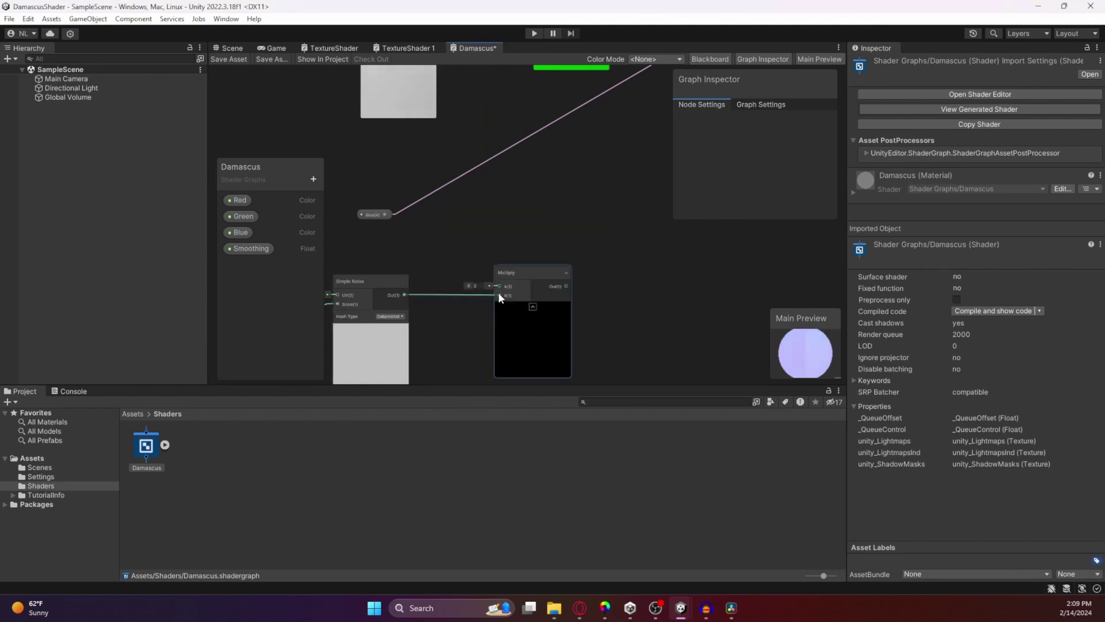
pyautogui.moveTo(417, 209); pyautogui.dragTo(500, 286)
pyautogui.press('Escape')
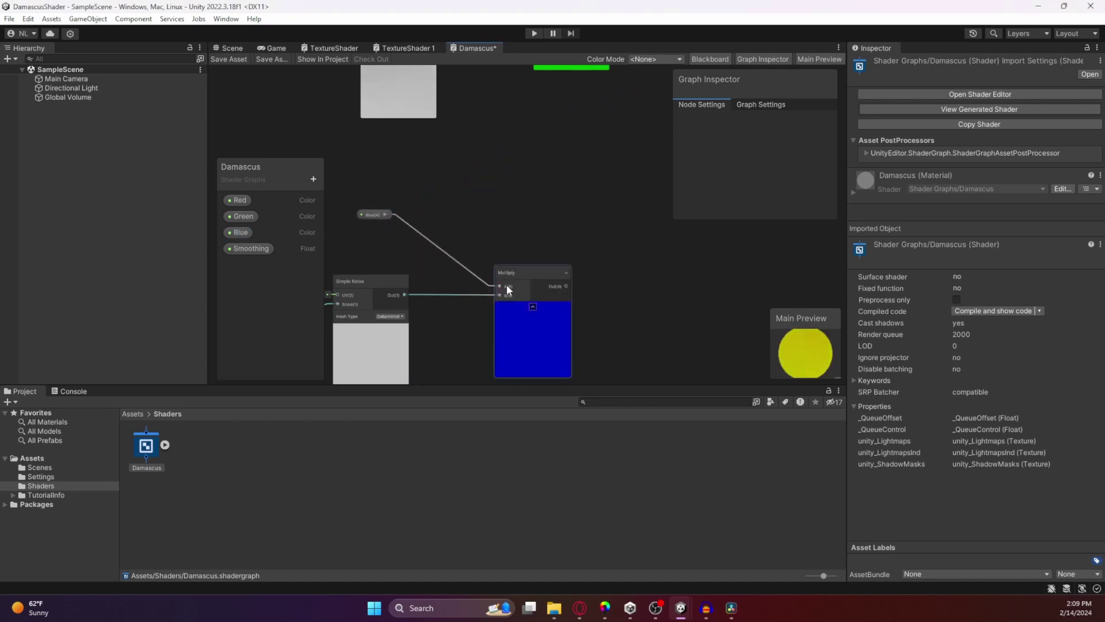
pyautogui.moveTo(625, 258); pyautogui.dragTo(410, 316, button='middle')
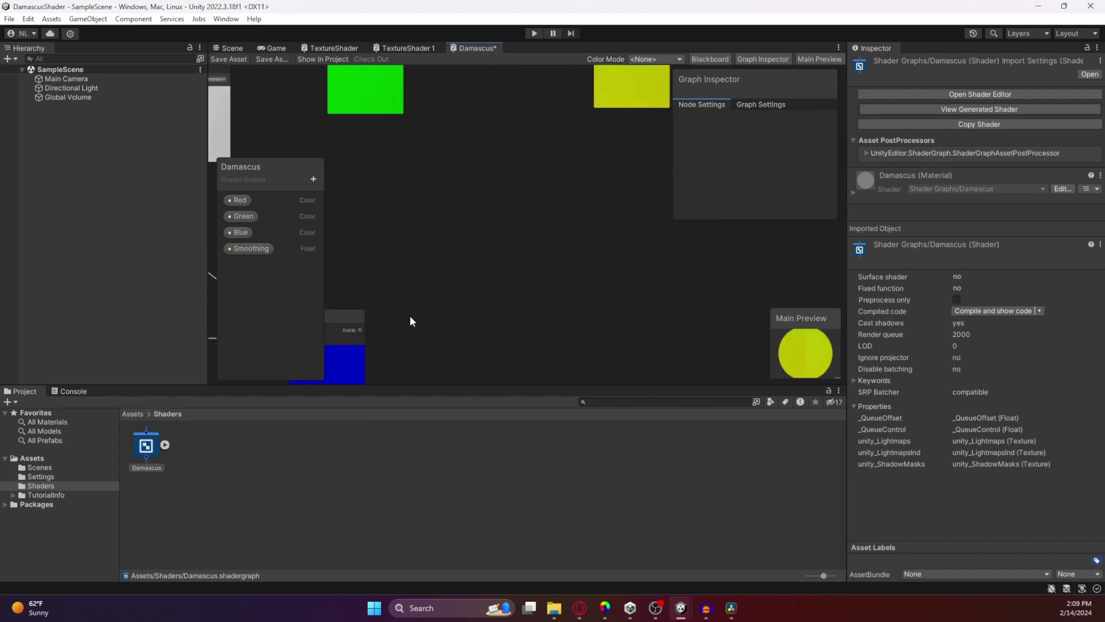
pyautogui.moveTo(362, 331); pyautogui.dragTo(593, 124)
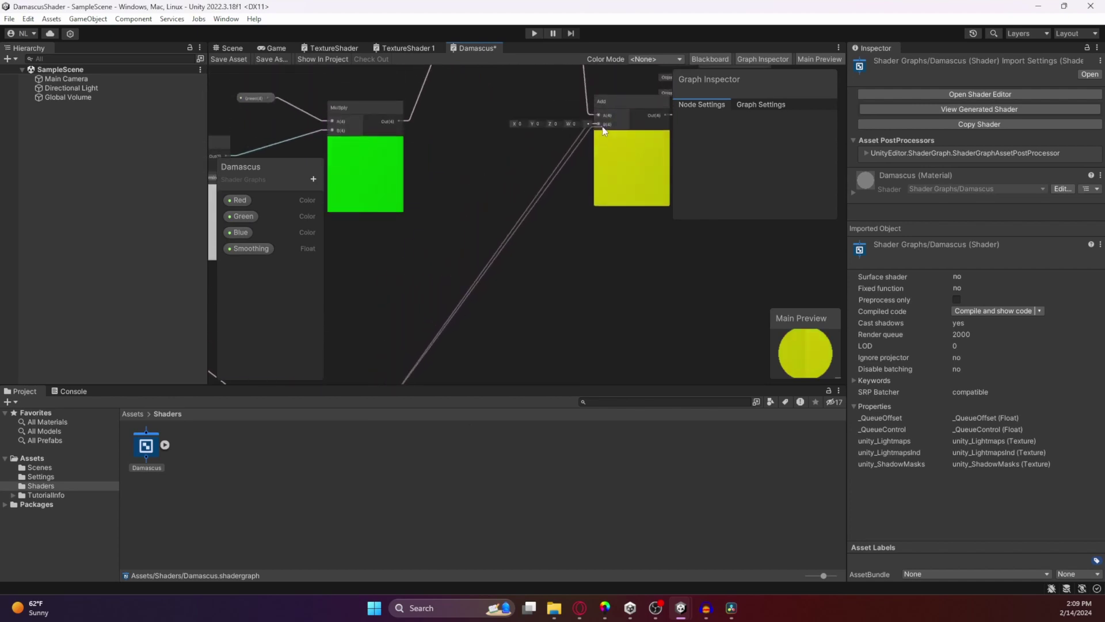
# Examine the completed Blue branch, the final Add node feeding Base Color, and the Green branch
pyautogui.moveTo(569, 188); pyautogui.dragTo(616, 137, button='middle')
pyautogui.moveTo(489, 243); pyautogui.dragTo(586, 214, button='middle')
pyautogui.moveTo(449, 230); pyautogui.dragTo(490, 230, button='middle')
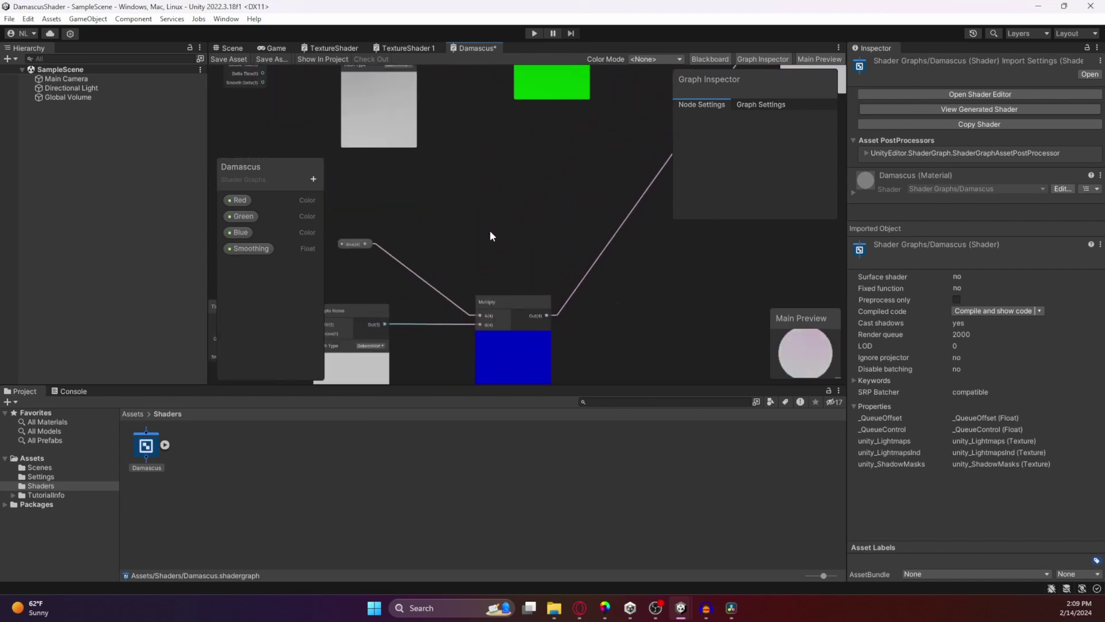
pyautogui.moveTo(419, 248)
pyautogui.mouseDown(button='middle')
pyautogui.moveTo(517, 247)
pyautogui.moveTo(530, 299)
pyautogui.moveTo(527, 260)
pyautogui.moveTo(550, 244)
pyautogui.moveTo(597, 289)
pyautogui.mouseUp(button='middle')
pyautogui.moveTo(593, 371); pyautogui.dragTo(600, 343, button='middle')
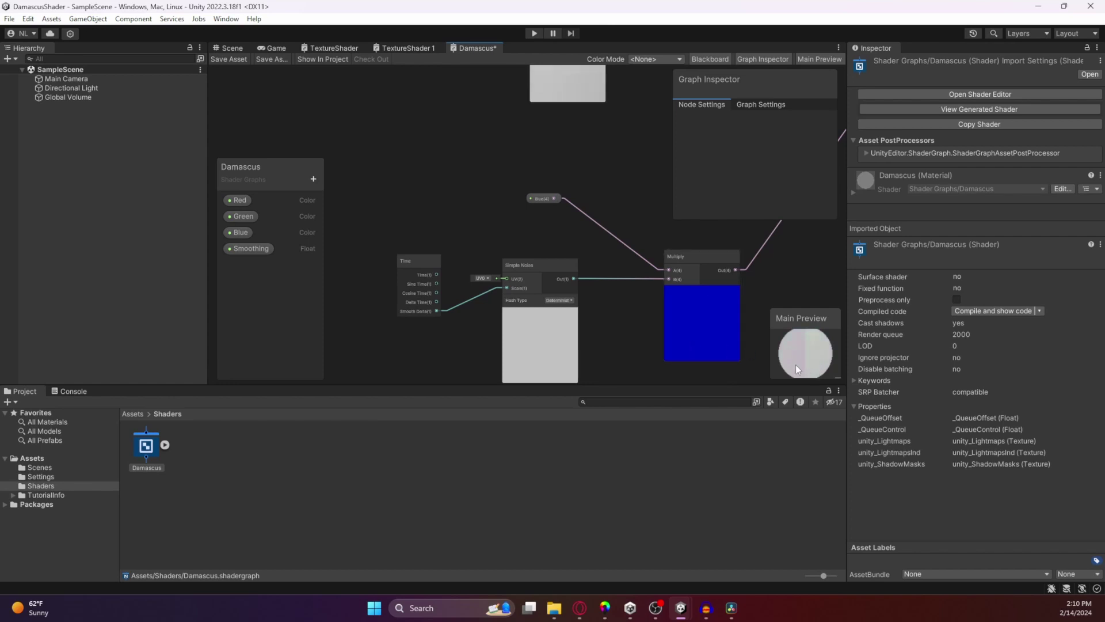
pyautogui.moveTo(794, 366); pyautogui.dragTo(481, 404, button='middle')
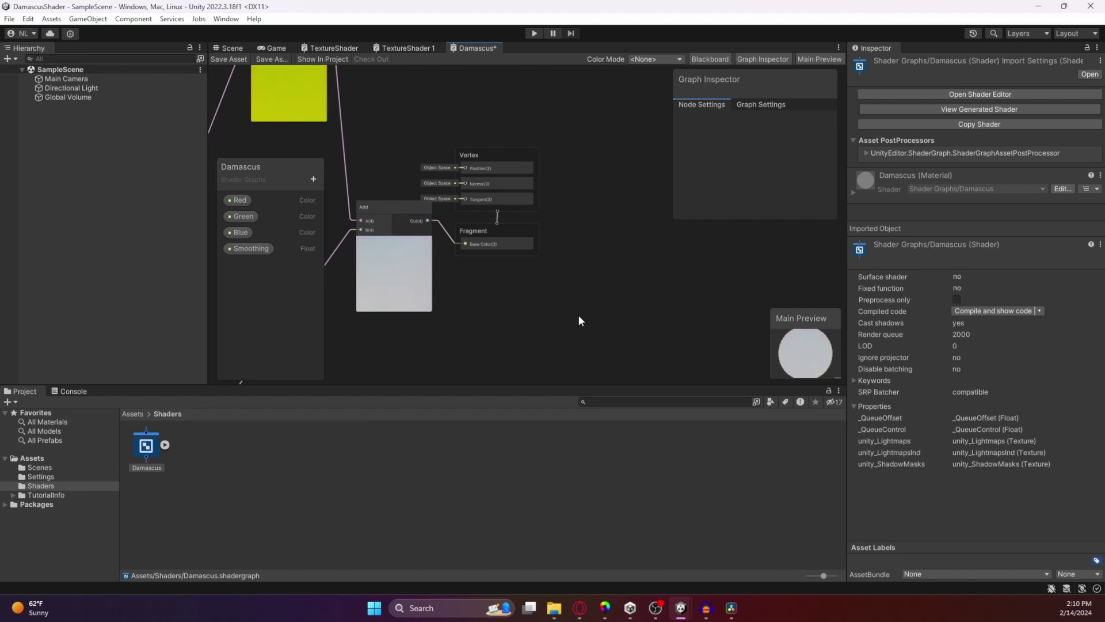
pyautogui.moveTo(558, 326); pyautogui.dragTo(677, 357, button='middle')
pyautogui.moveTo(609, 372); pyautogui.dragTo(692, 308, button='middle')
pyautogui.moveTo(631, 335)
pyautogui.mouseDown(button='middle')
pyautogui.moveTo(646, 323)
pyautogui.moveTo(666, 351)
pyautogui.moveTo(648, 343)
pyautogui.mouseUp(button='middle')
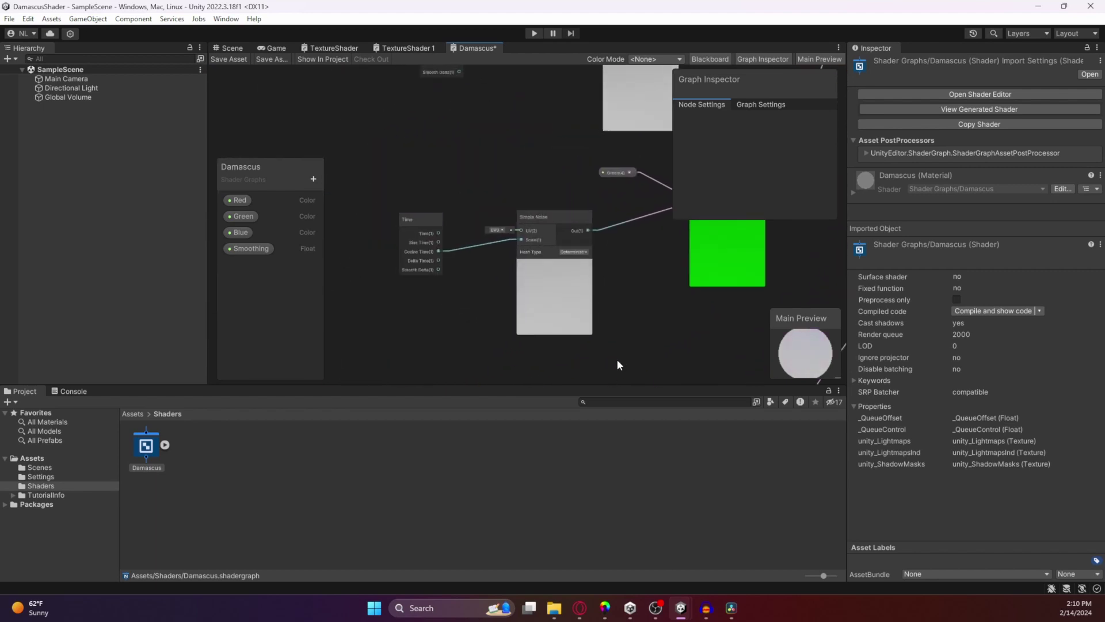
# Add the Smoothing property between the Green branch's Time and Simple Noise nodes, moving the Time node away to make room
pyautogui.moveTo(424, 224); pyautogui.dragTo(379, 240)
pyautogui.click(254, 249)
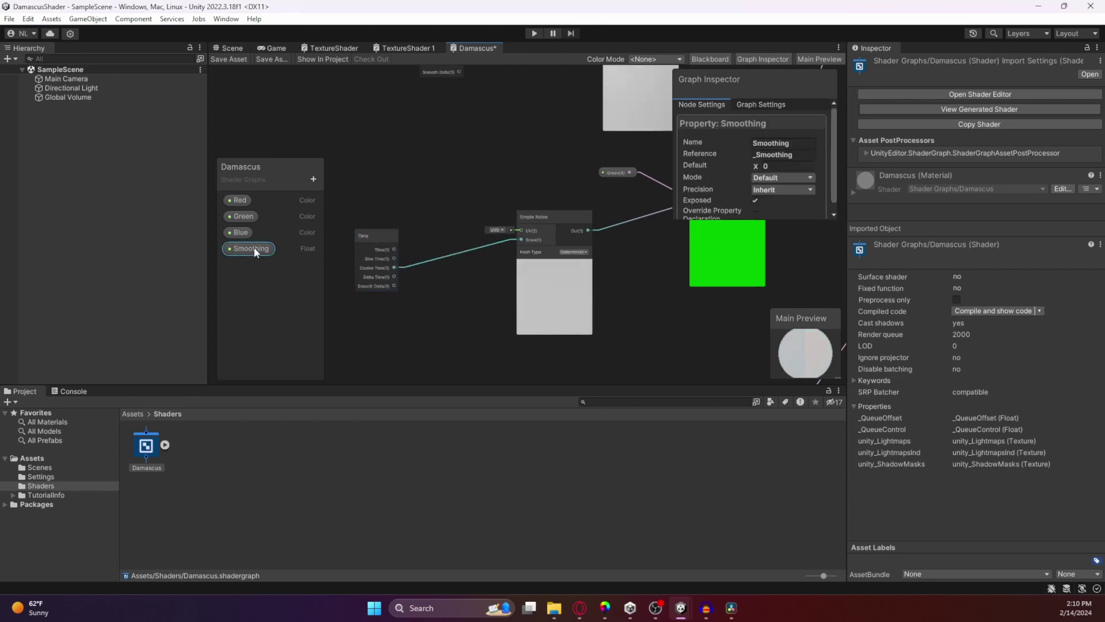
pyautogui.moveTo(256, 253); pyautogui.dragTo(443, 290)
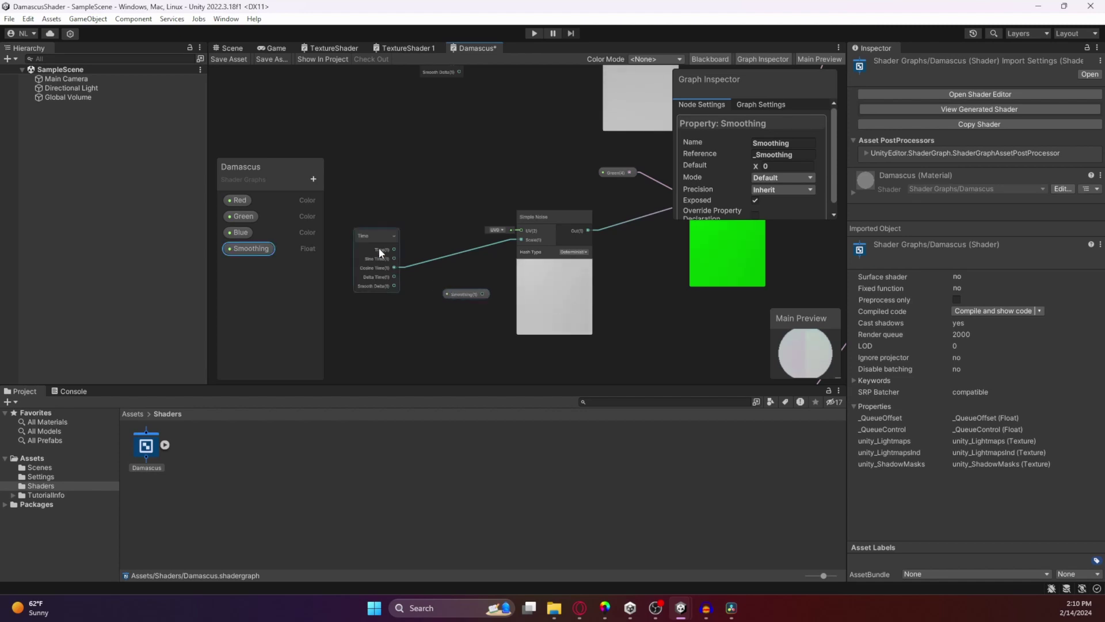
pyautogui.moveTo(378, 246); pyautogui.dragTo(353, 297)
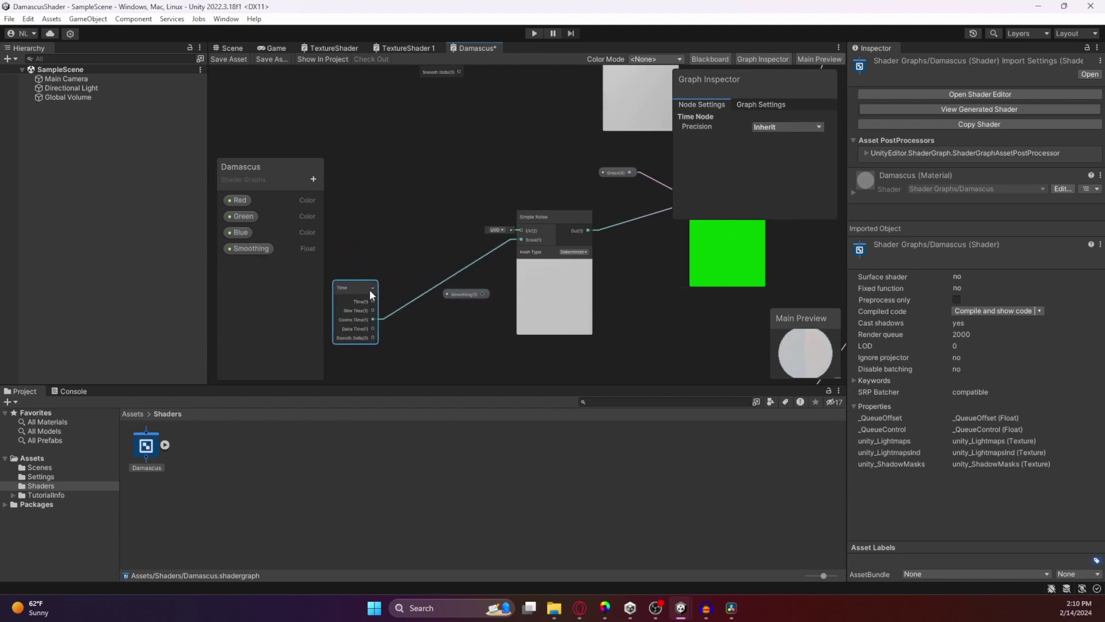
# Start creating a new node near the Green branch's Time node
pyautogui.rightClick(388, 249)
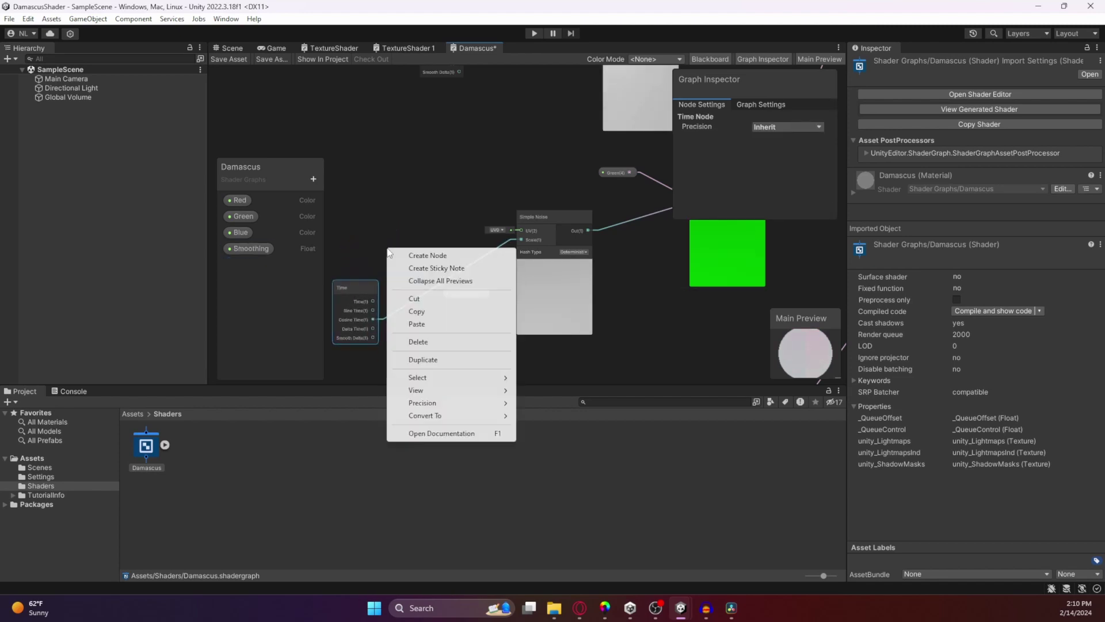
pyautogui.click(427, 255)
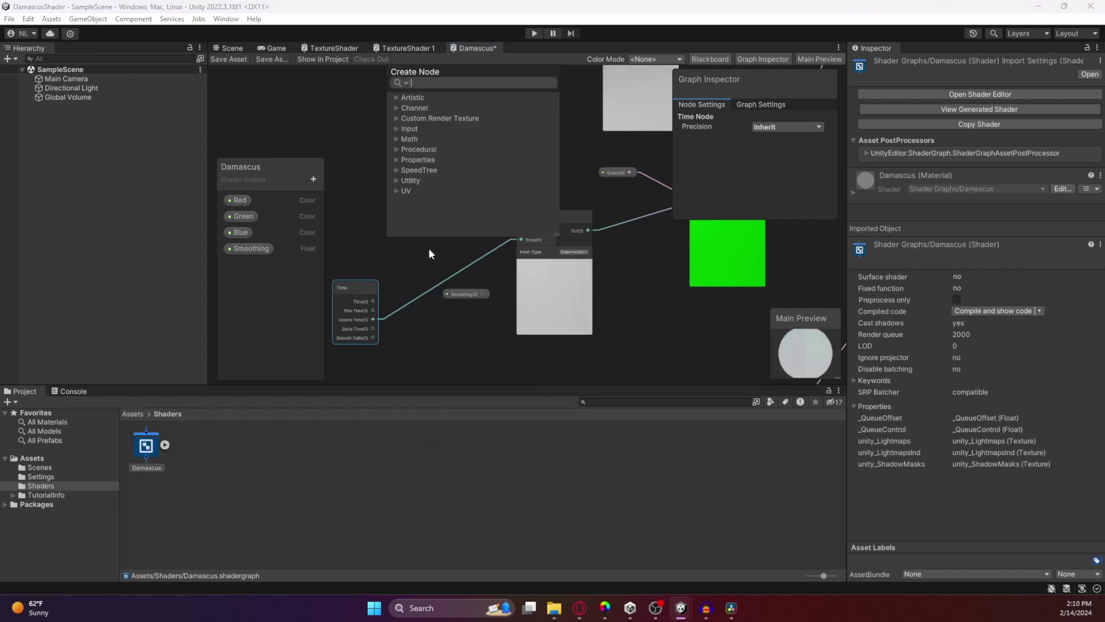
pyautogui.write('smoo')
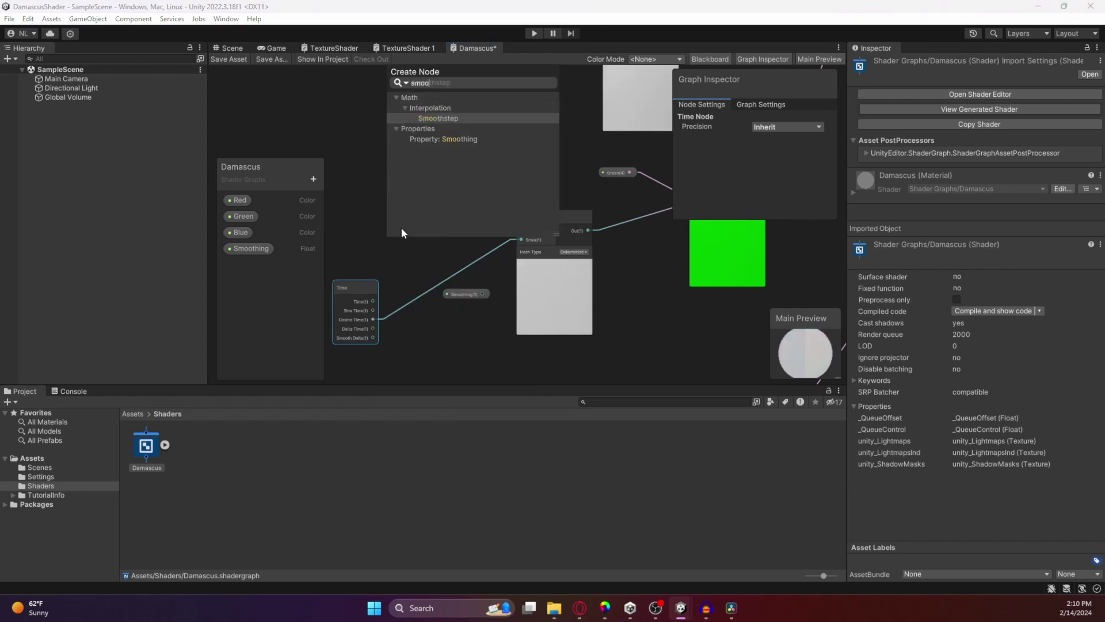
pyautogui.press('BackSpace')
pyautogui.press('BackSpace')
pyautogui.press('BackSpace')
pyautogui.press('BackSpace')
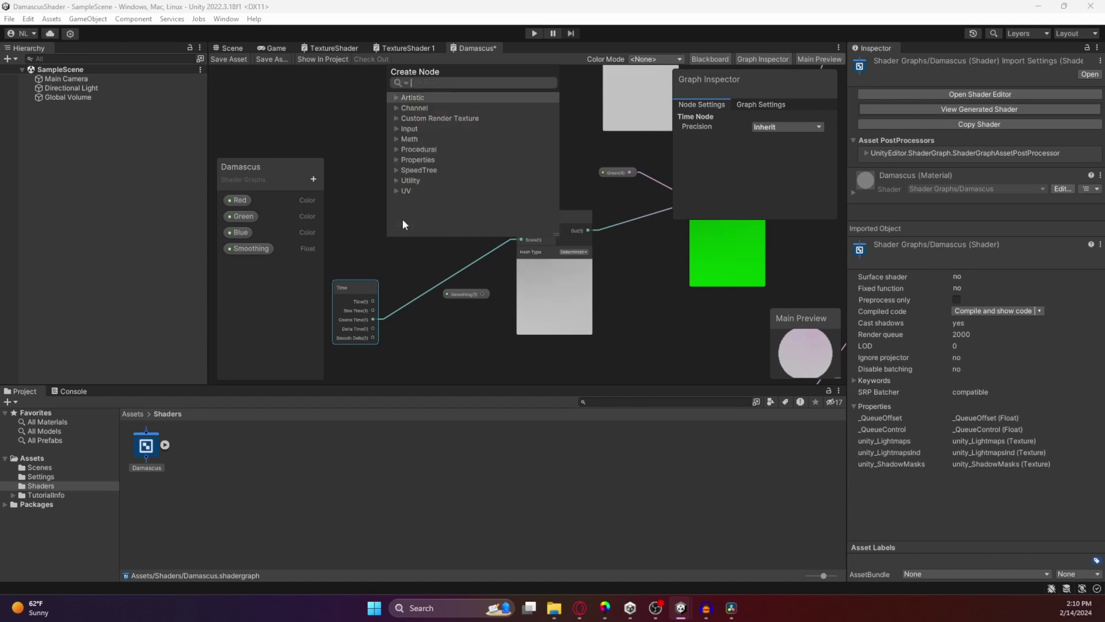
pyautogui.write('n')
pyautogui.press('BackSpace')
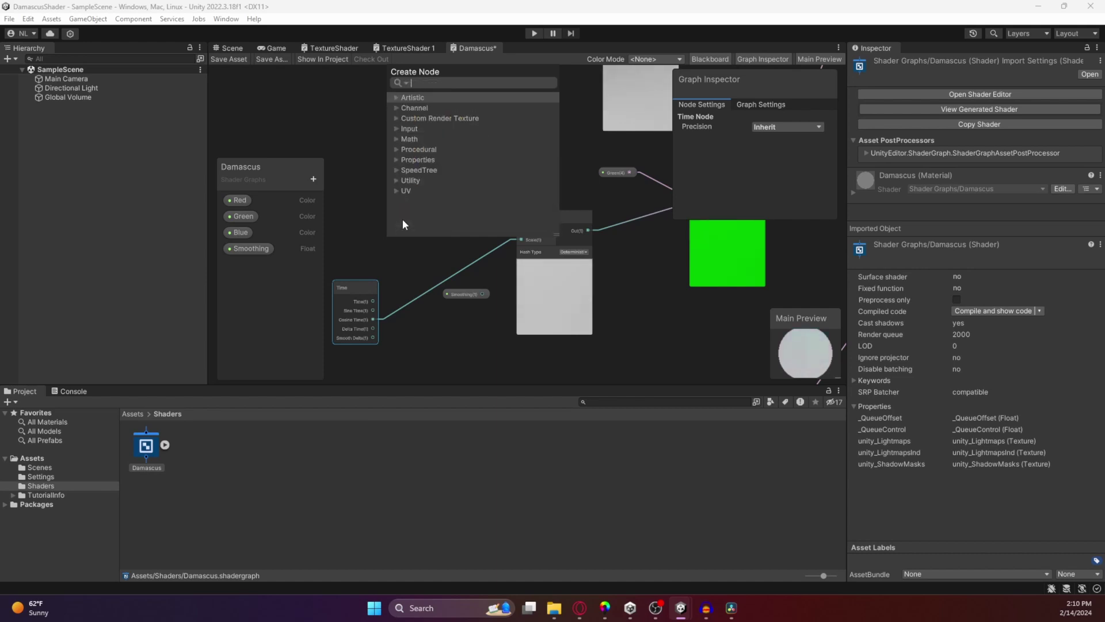
# Add a Multiply node to the Green branch and disconnect Time's Cosine Time output from the Simple Noise Scale input
pyautogui.write('multiply')
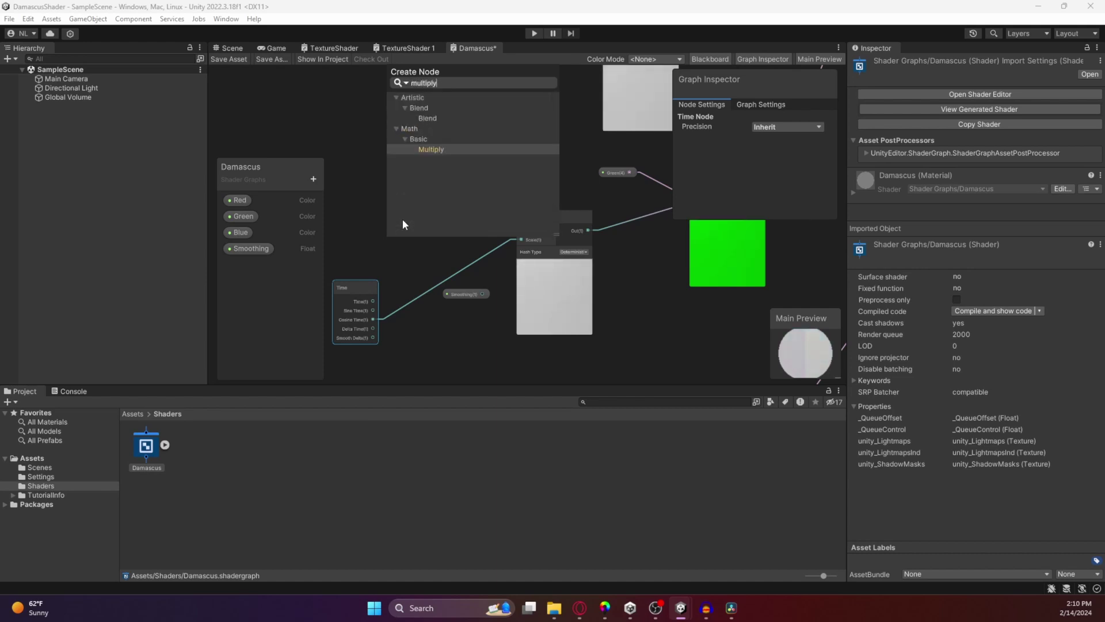
pyautogui.click(443, 150)
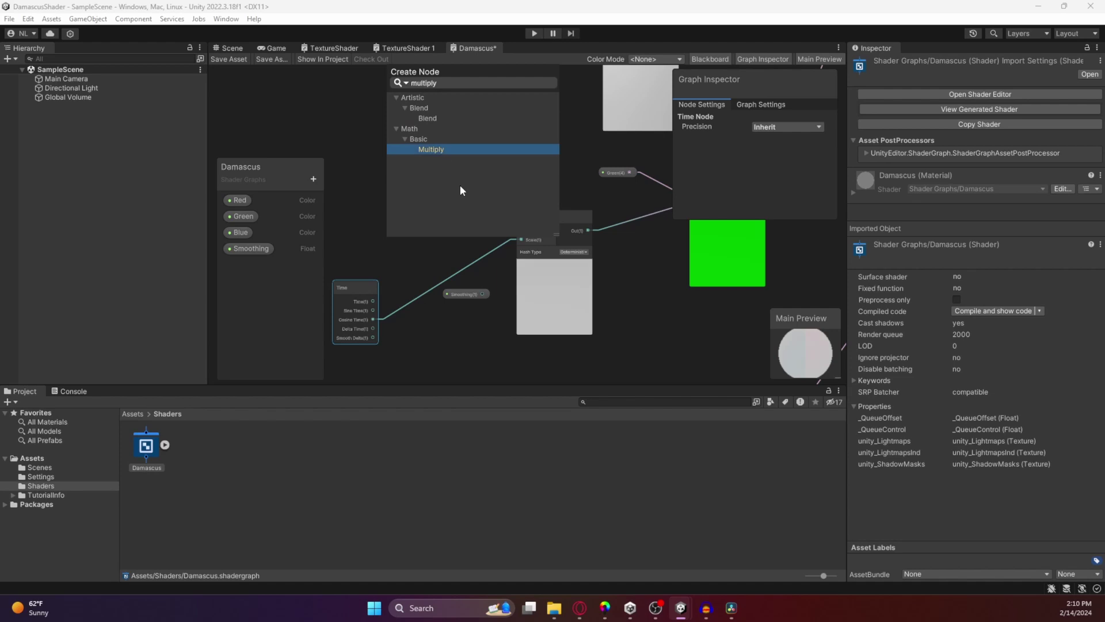
pyautogui.click(449, 148)
pyautogui.moveTo(426, 265); pyautogui.dragTo(441, 125)
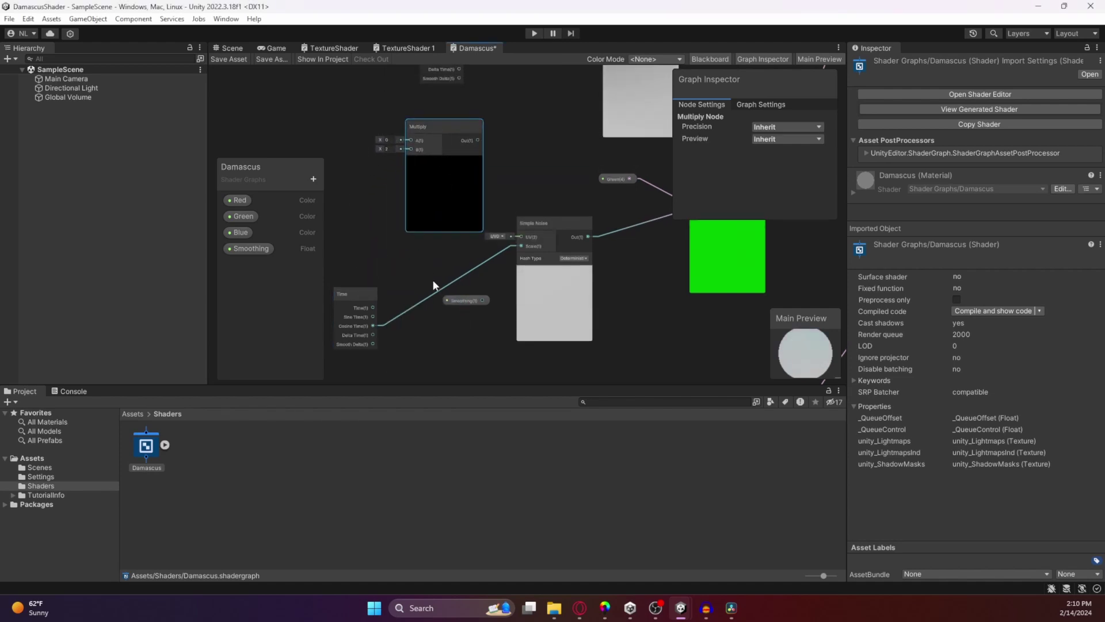
pyautogui.moveTo(423, 308); pyautogui.dragTo(417, 319)
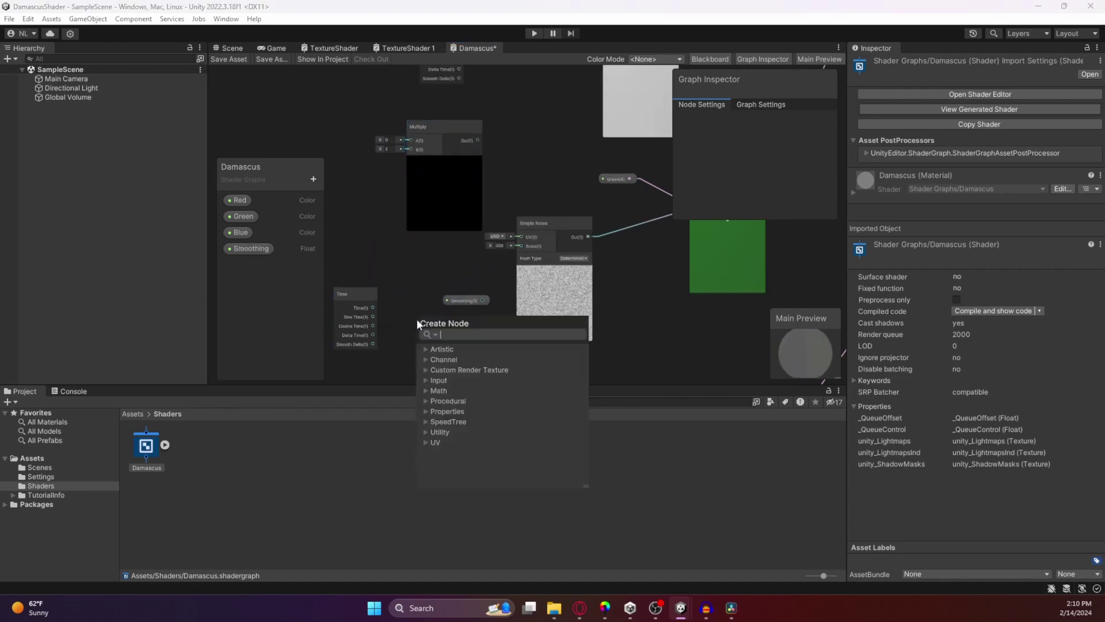
# Arrange the Green branch so Multiply sits between Time and Simple Noise, with Smoothing beneath it
pyautogui.moveTo(447, 121); pyautogui.dragTo(458, 155)
pyautogui.moveTo(454, 300); pyautogui.dragTo(411, 292)
pyautogui.moveTo(343, 265); pyautogui.dragTo(297, 266)
pyautogui.moveTo(360, 262); pyautogui.dragTo(476, 264, button='middle')
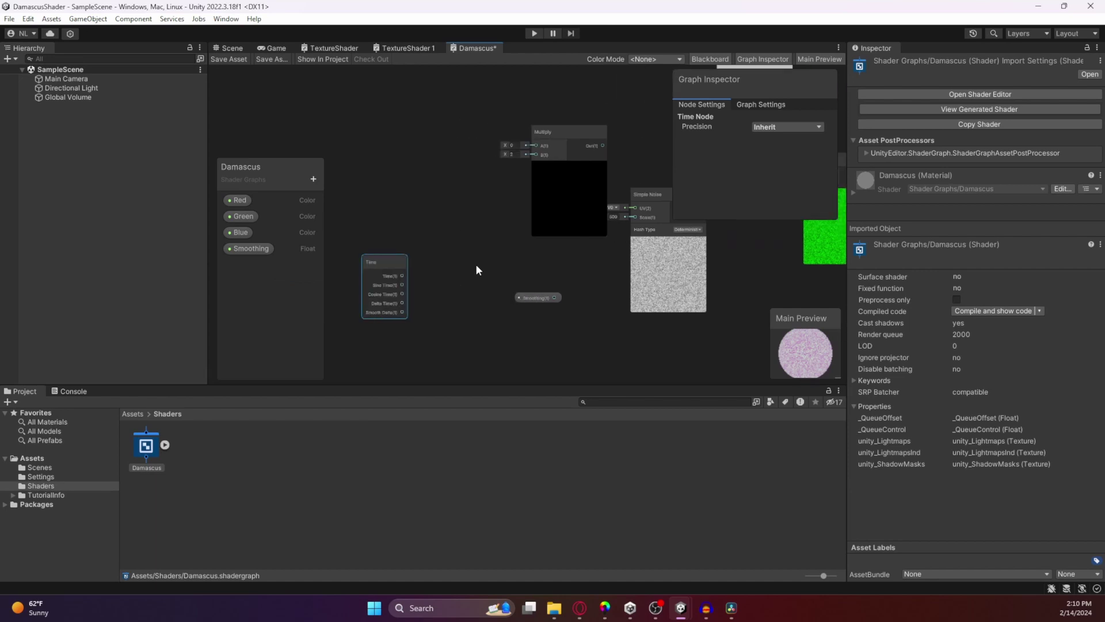
pyautogui.moveTo(554, 154); pyautogui.dragTo(517, 161)
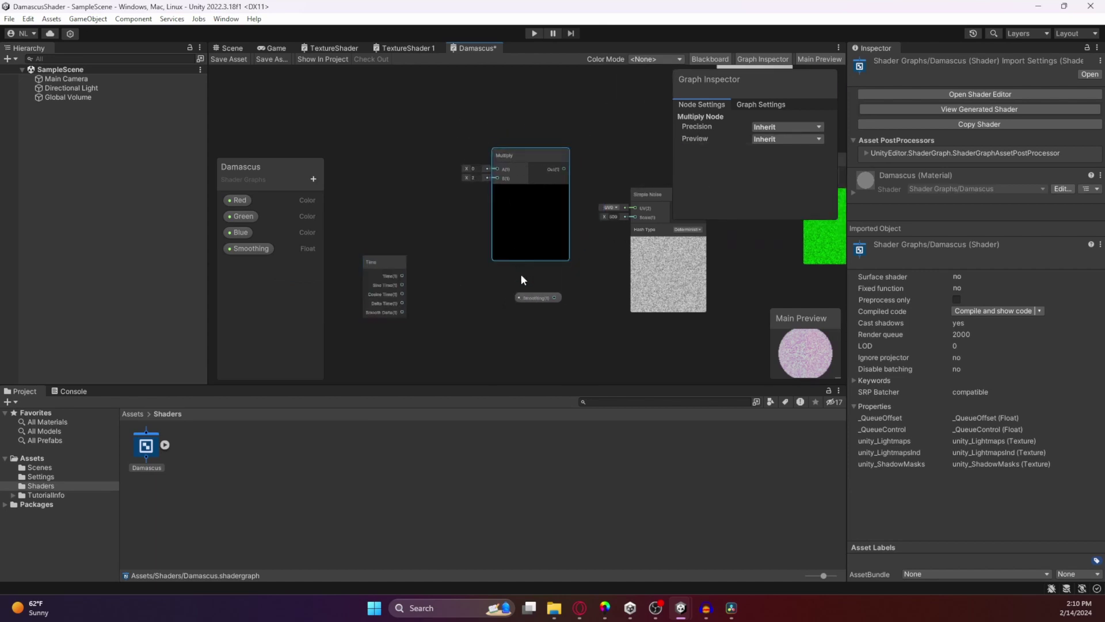
pyautogui.moveTo(530, 302); pyautogui.dragTo(501, 331)
pyautogui.moveTo(512, 142); pyautogui.dragTo(494, 157)
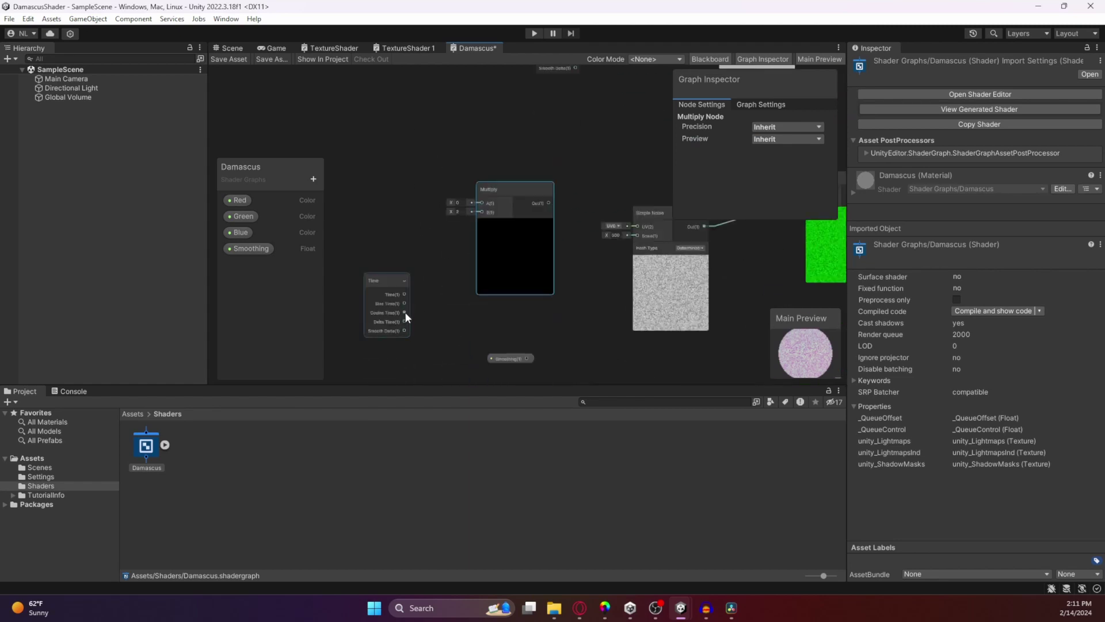
# Multiply Cosine Time (input A) by Smoothing (input B) and feed the result into the Green branch's Simple Noise Scale
pyautogui.moveTo(405, 313); pyautogui.dragTo(479, 202)
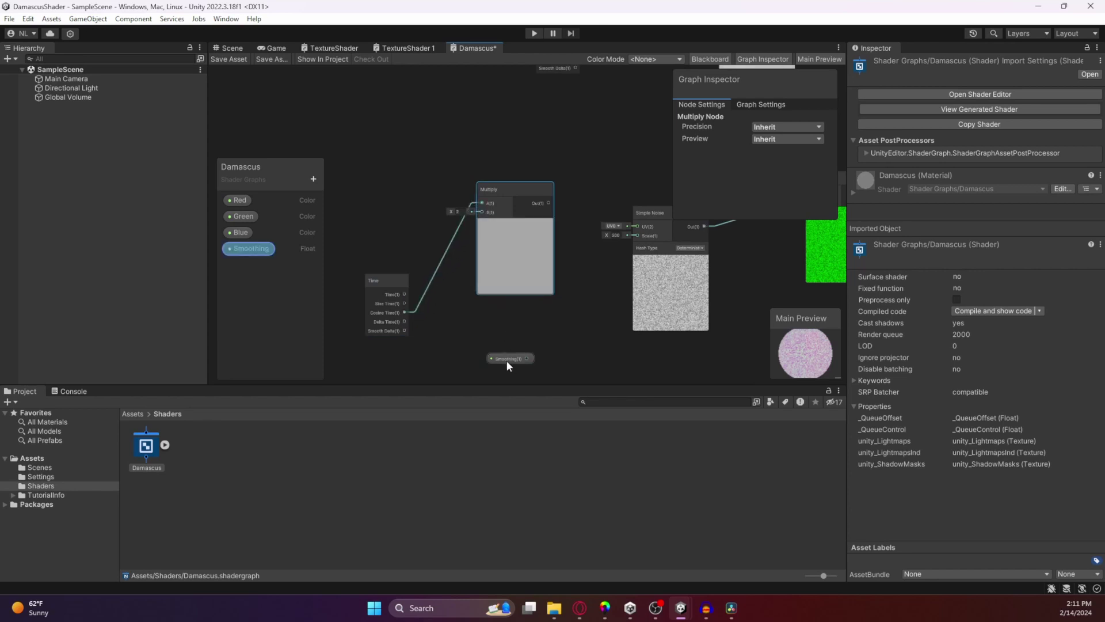
pyautogui.moveTo(507, 360); pyautogui.dragTo(481, 117)
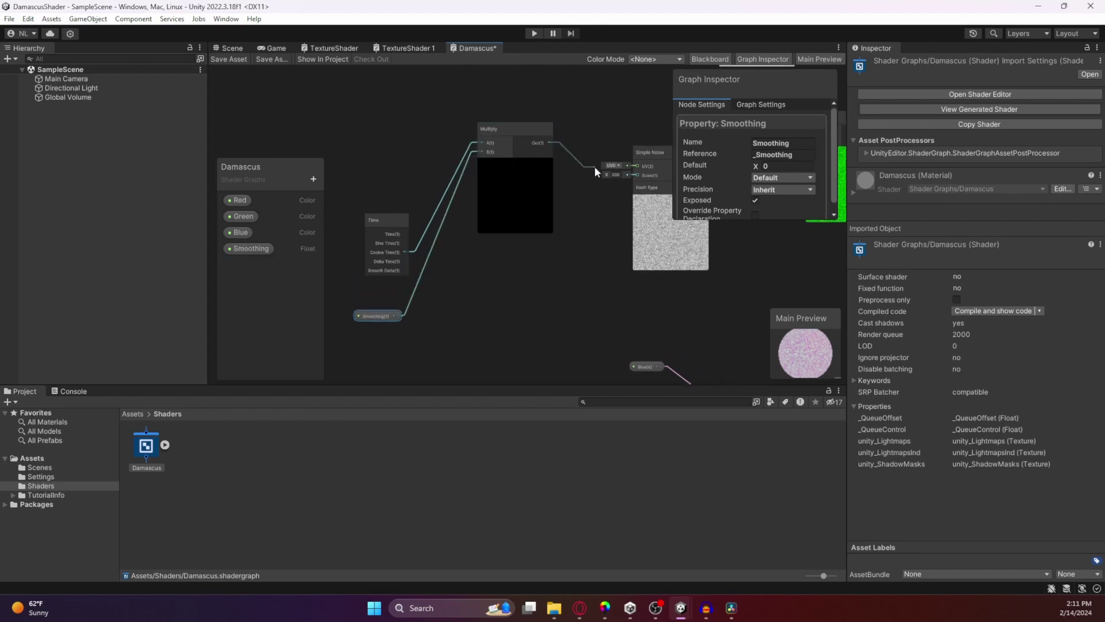
pyautogui.moveTo(595, 167); pyautogui.dragTo(637, 174)
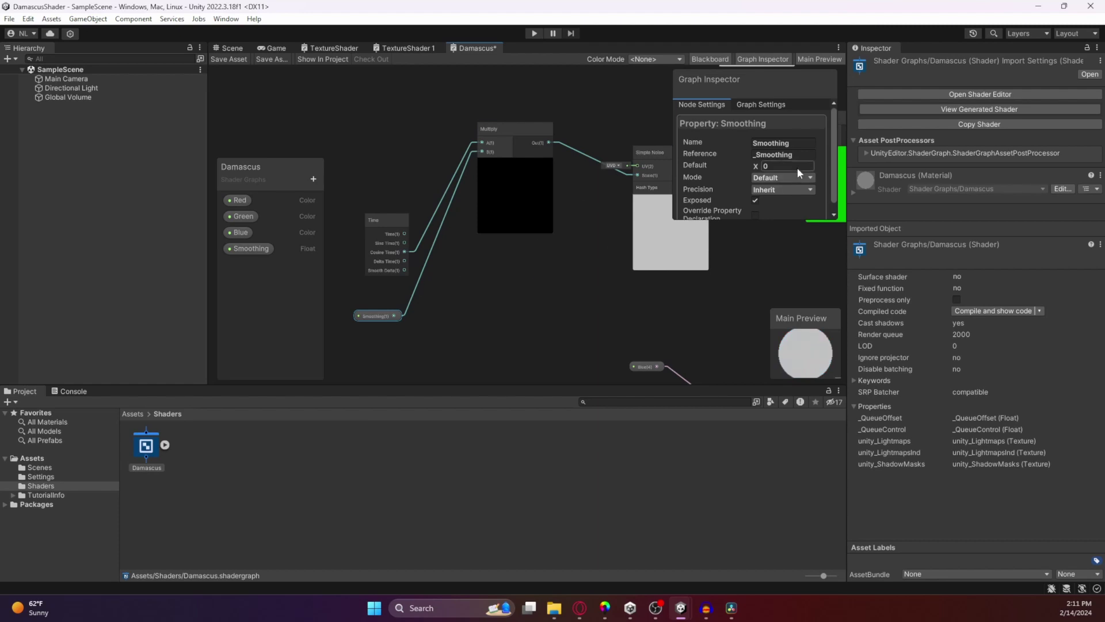
# Set the Smoothing property's default value to 10
pyautogui.write('1')
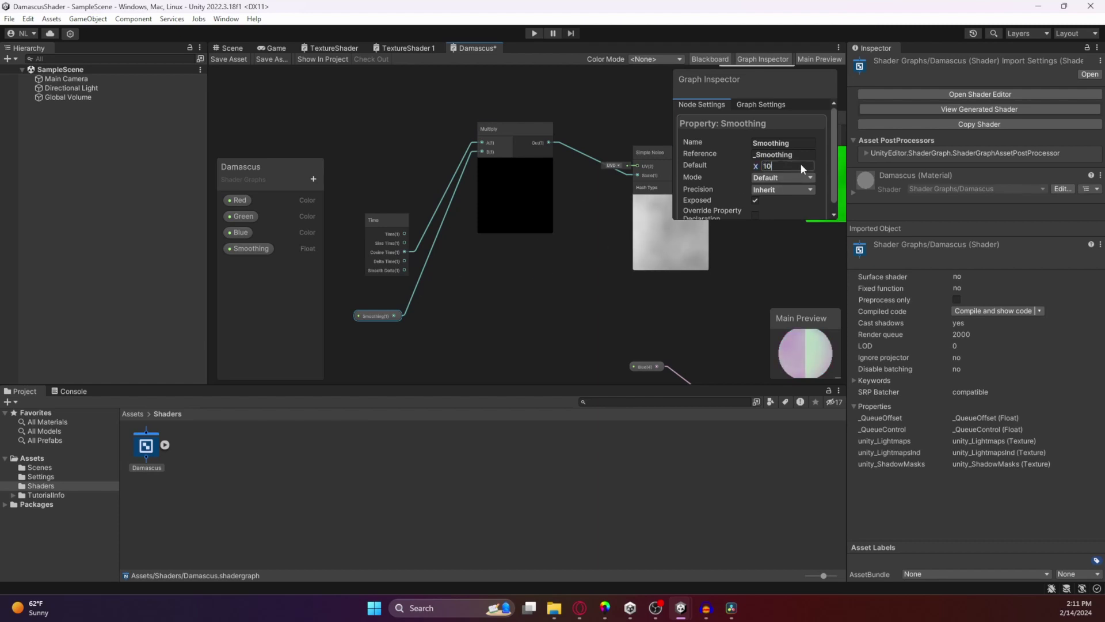
pyautogui.click(741, 299)
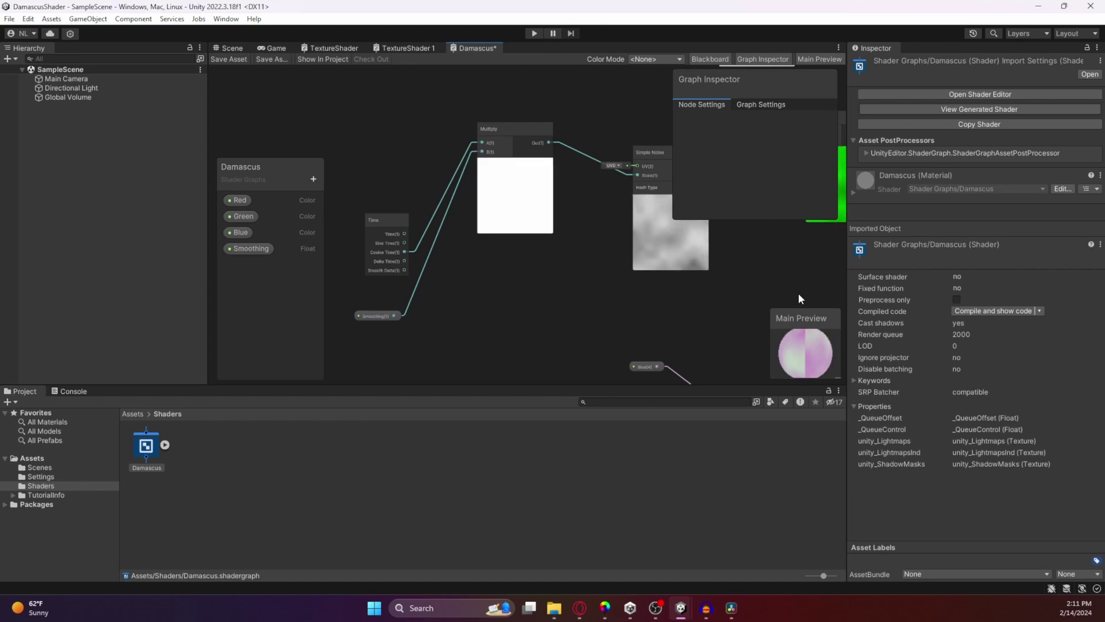
# Move the Red branch's Time node away from its Simple Noise and add the Smoothing property beside it
pyautogui.moveTo(784, 284); pyautogui.dragTo(673, 322, button='middle')
pyautogui.scroll(-4, 672, 324)
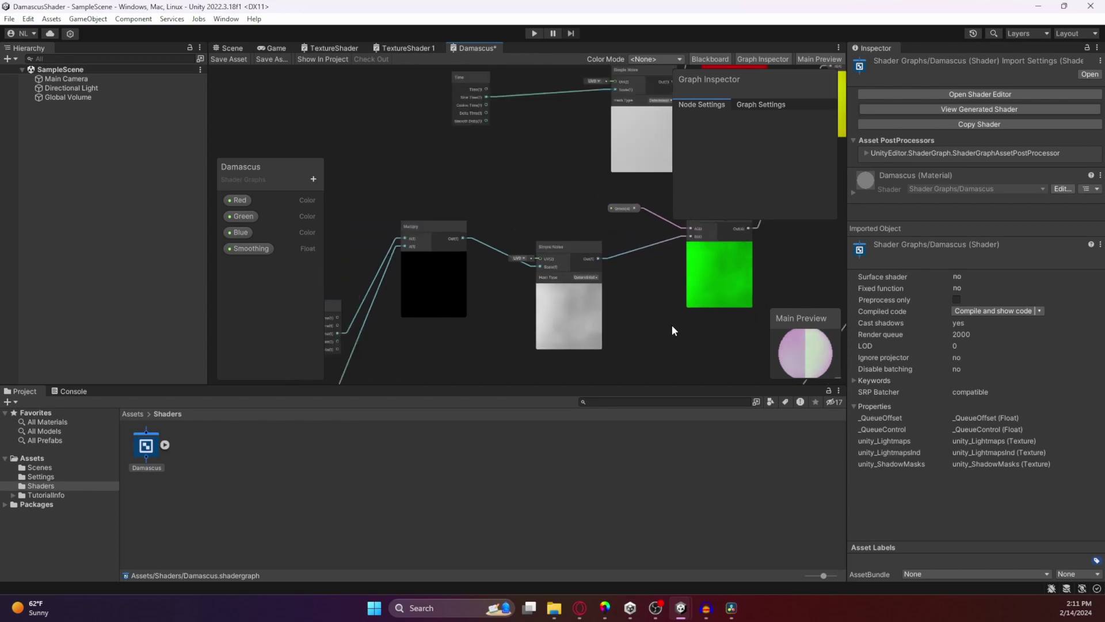
pyautogui.scroll(1, 651, 316)
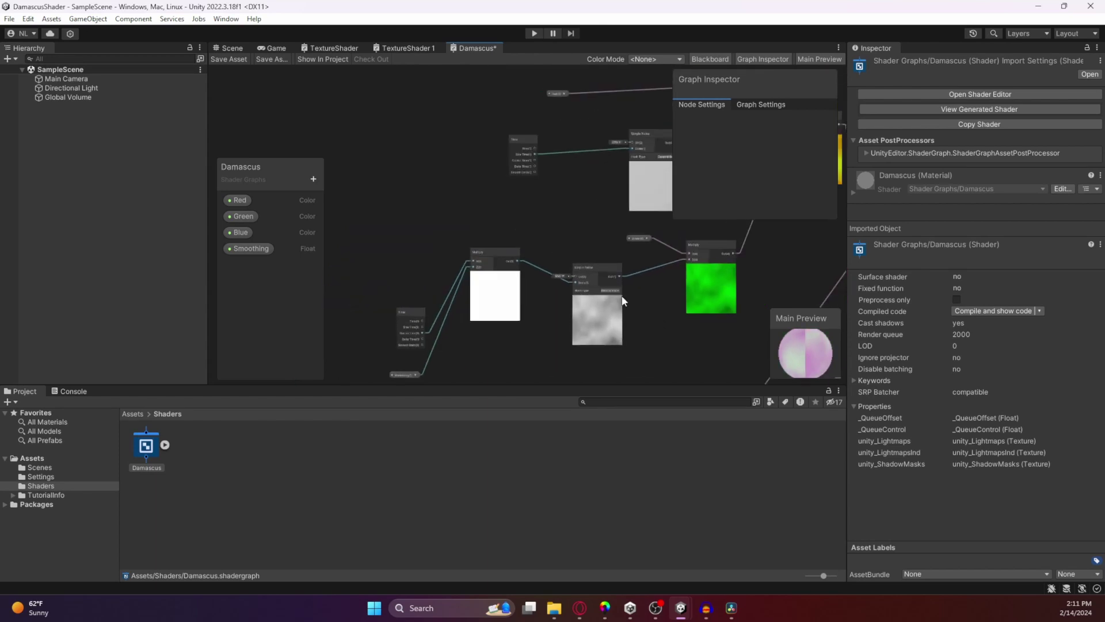
pyautogui.moveTo(555, 191); pyautogui.dragTo(515, 298, button='middle')
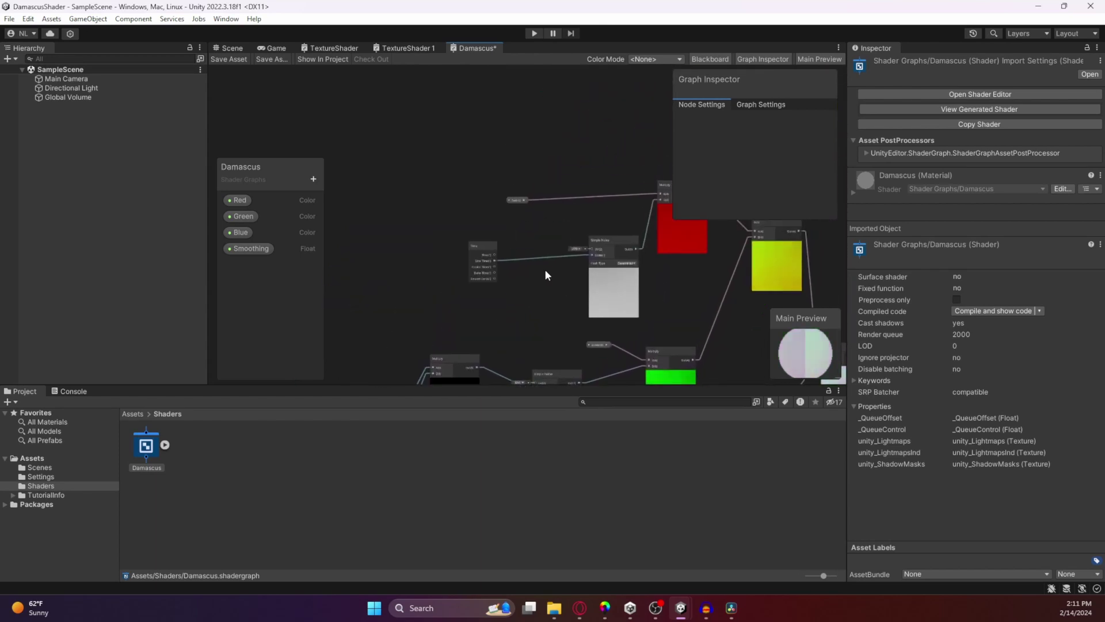
pyautogui.moveTo(478, 253); pyautogui.dragTo(377, 214)
pyautogui.moveTo(251, 248); pyautogui.dragTo(443, 264)
# Add a Multiply node to the Red branch and place it above the line between Time and Simple Noise
pyautogui.rightClick(422, 247)
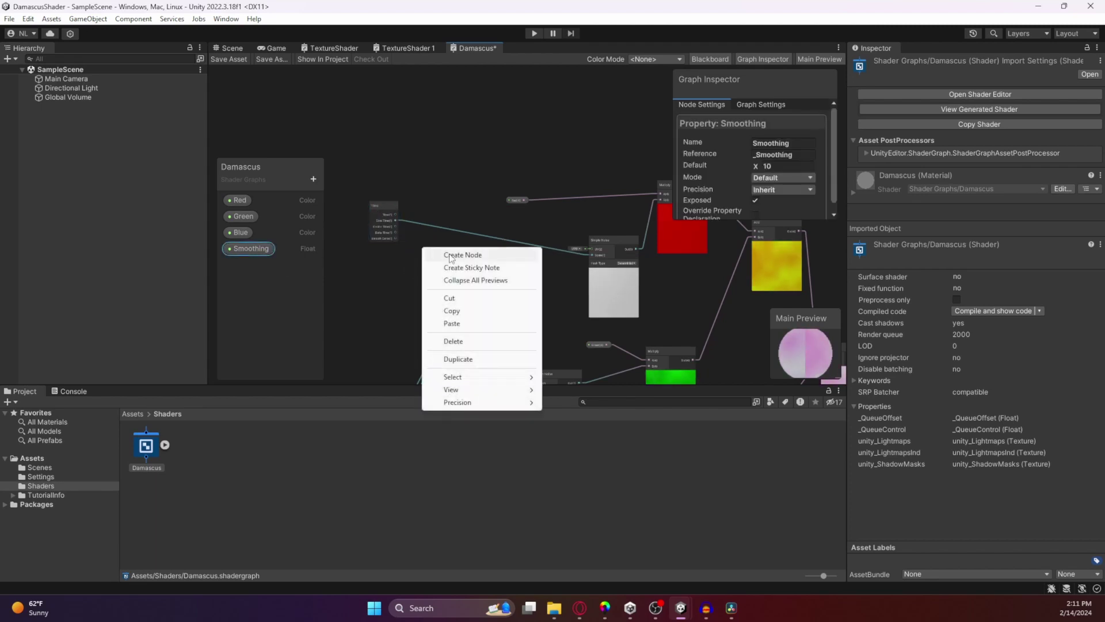
pyautogui.click(460, 254)
pyautogui.write('multiply')
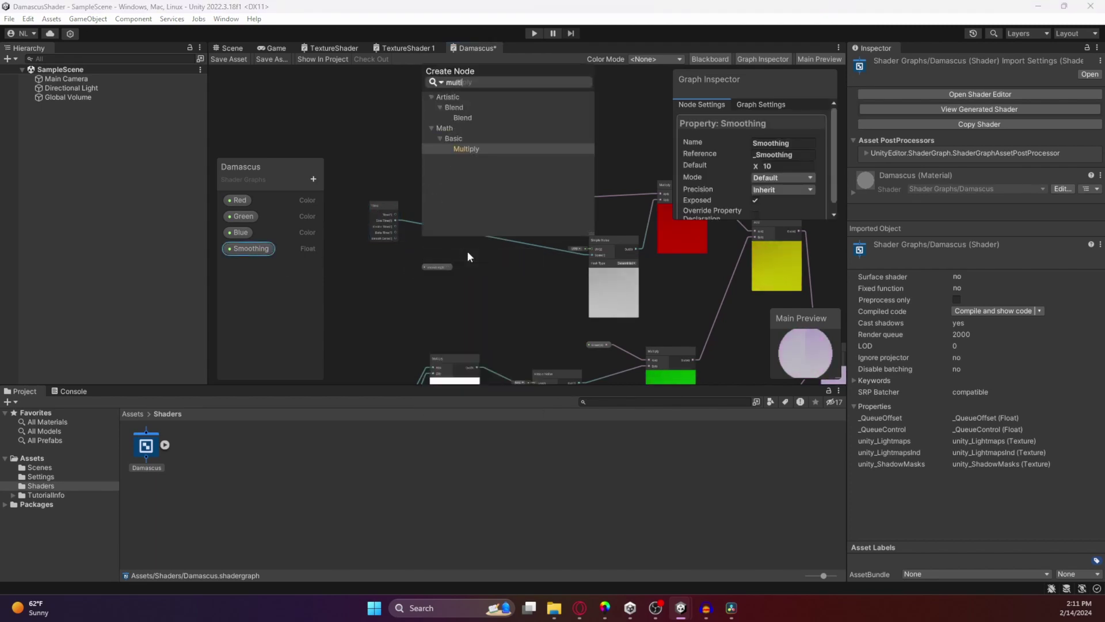
pyautogui.click(489, 150)
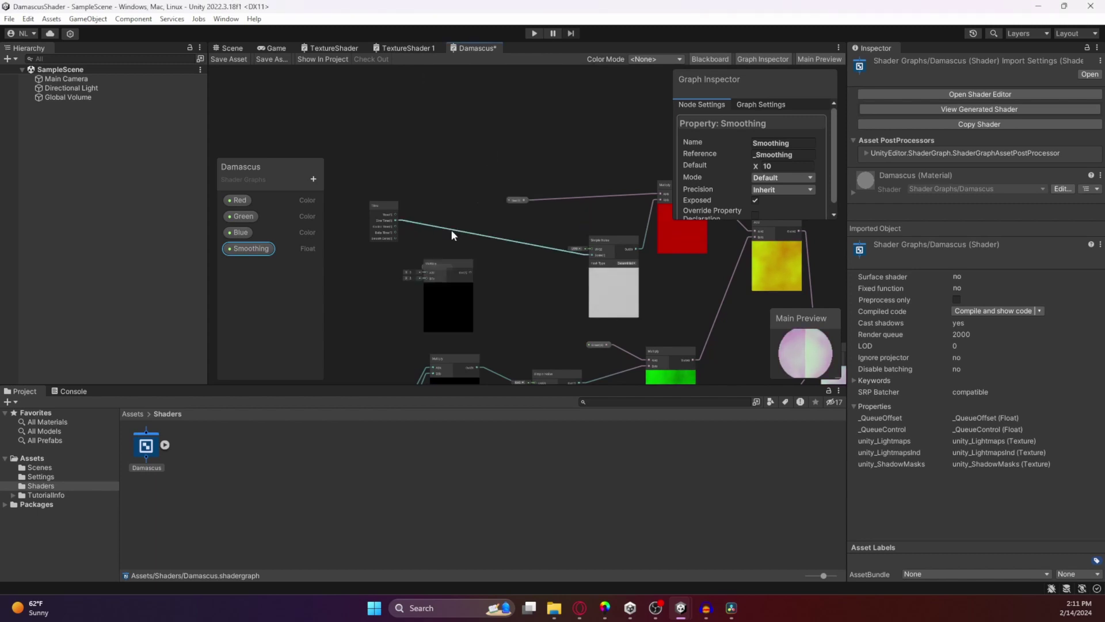
pyautogui.moveTo(441, 254); pyautogui.dragTo(433, 142)
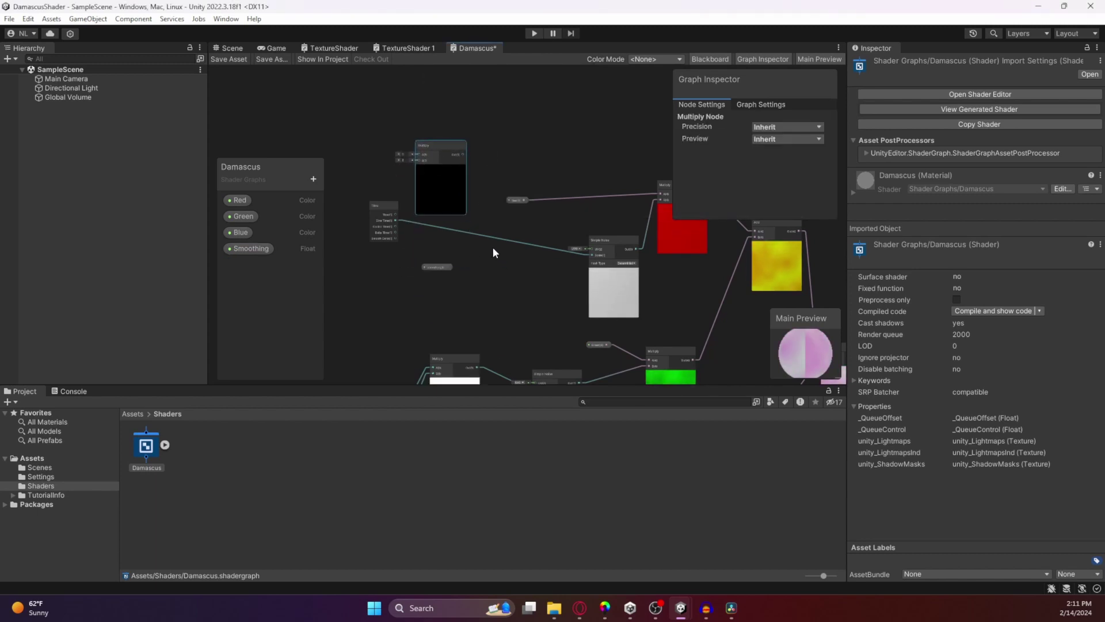
# Put Smoothing below the Red branch's Time node and Multiply ahead of Simple Noise, and disconnect Sine Time from the noise Scale
pyautogui.scroll(3, 496, 262)
pyautogui.moveTo(527, 293); pyautogui.dragTo(588, 302, button='middle')
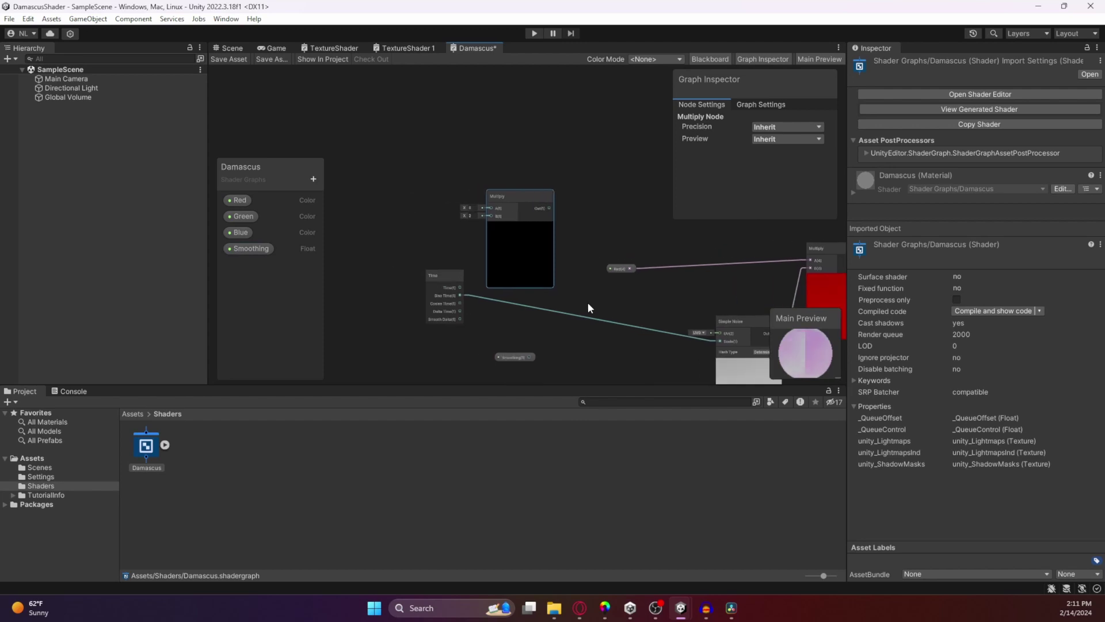
pyautogui.scroll(1, 579, 301)
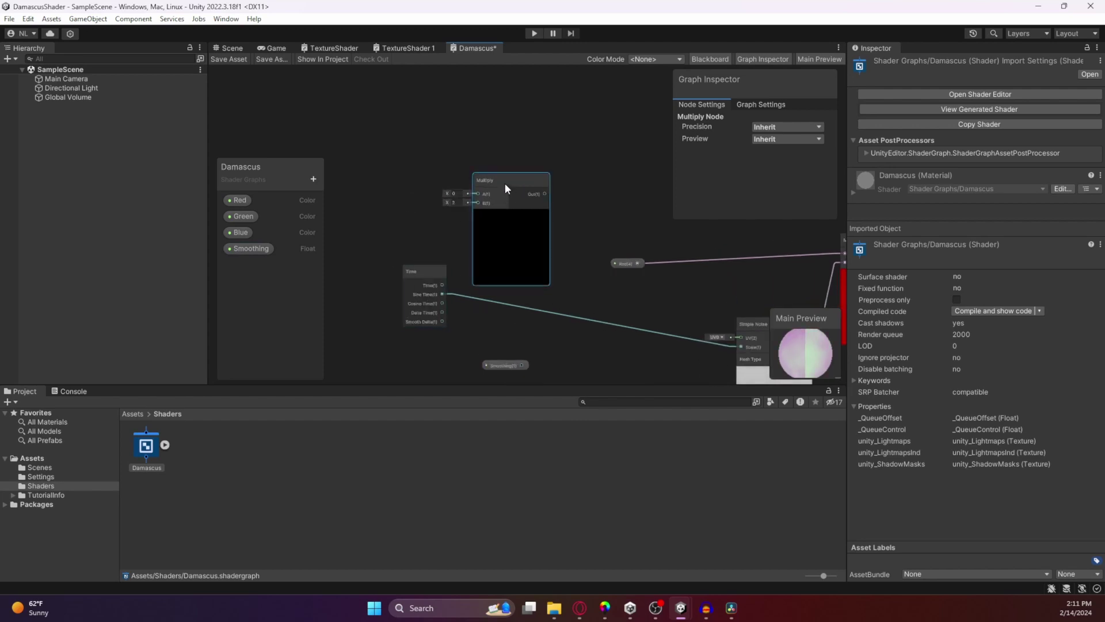
pyautogui.moveTo(506, 183); pyautogui.dragTo(519, 203)
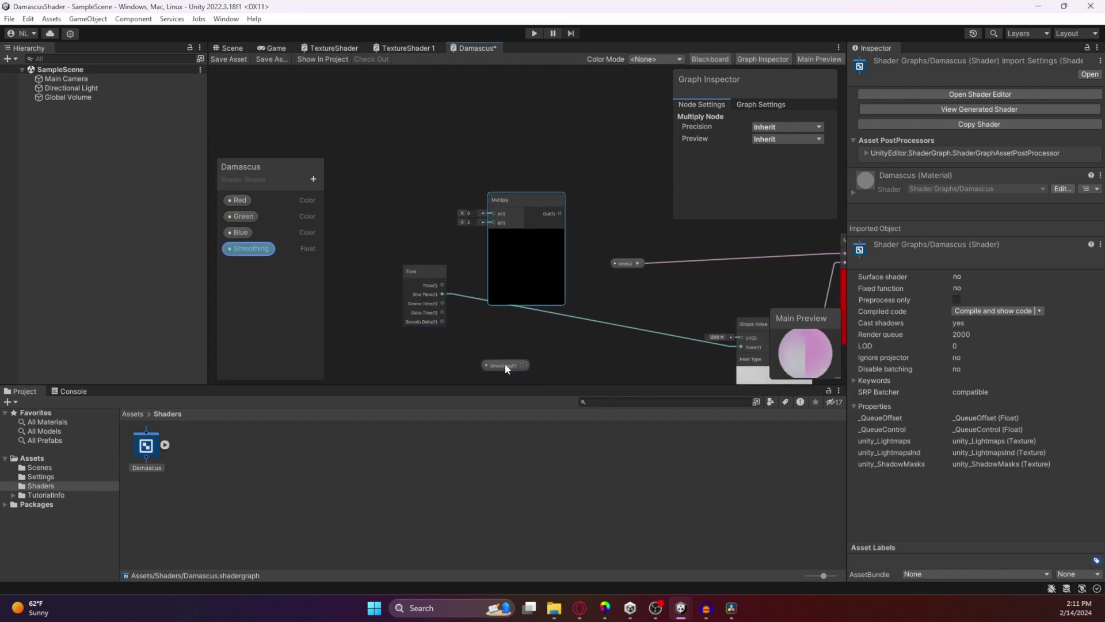
pyautogui.moveTo(505, 364); pyautogui.dragTo(421, 303)
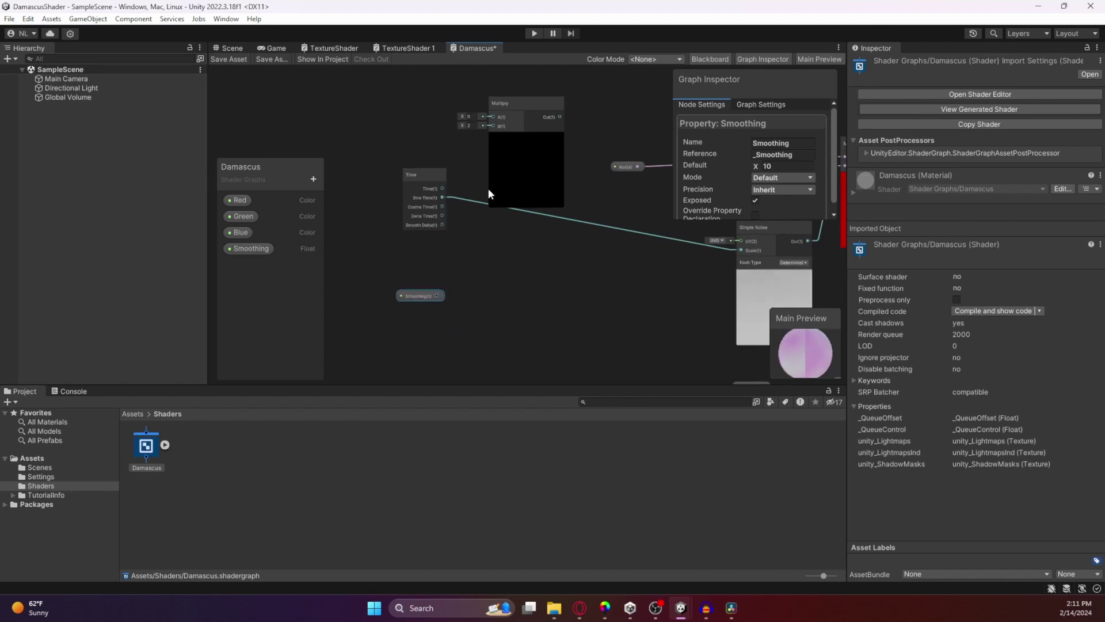
pyautogui.moveTo(515, 119); pyautogui.dragTo(569, 240)
pyautogui.click(502, 214)
pyautogui.moveTo(502, 216); pyautogui.dragTo(488, 234)
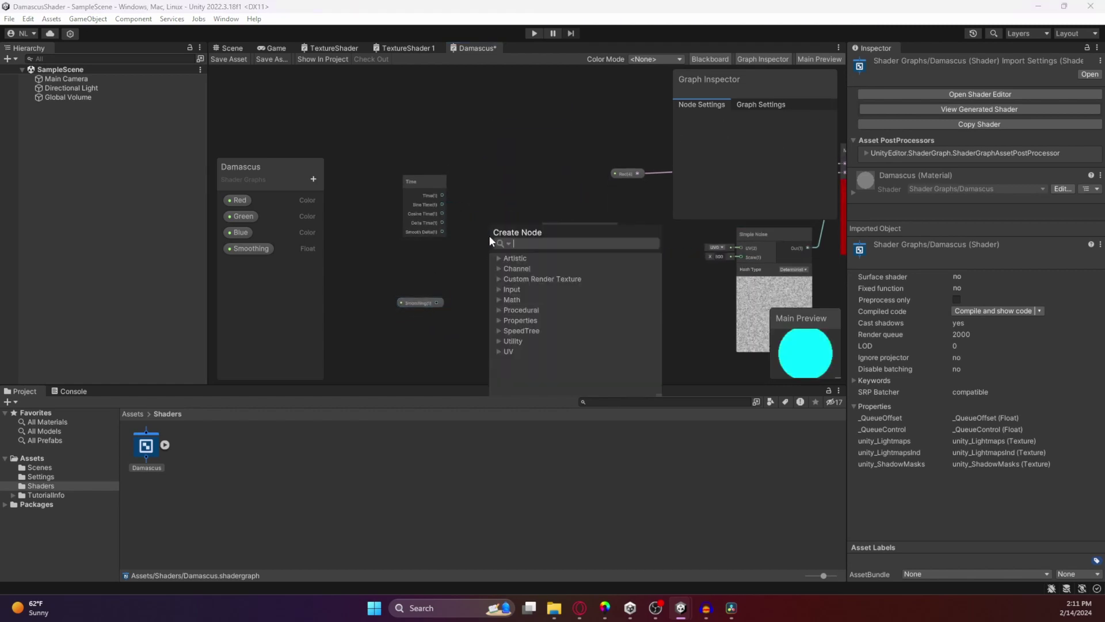
pyautogui.press('Escape')
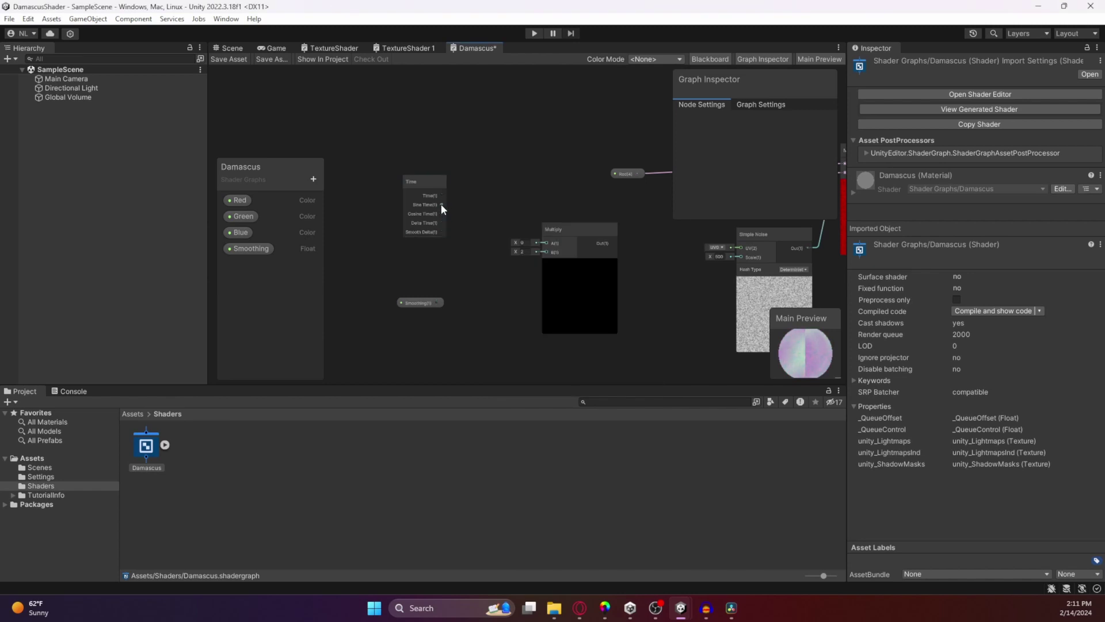
# Multiply Sine Time (input A) by Smoothing (input B) and feed the result into the Red branch's Simple Noise Scale
pyautogui.moveTo(441, 204); pyautogui.dragTo(546, 243)
pyautogui.moveTo(437, 302); pyautogui.dragTo(546, 252)
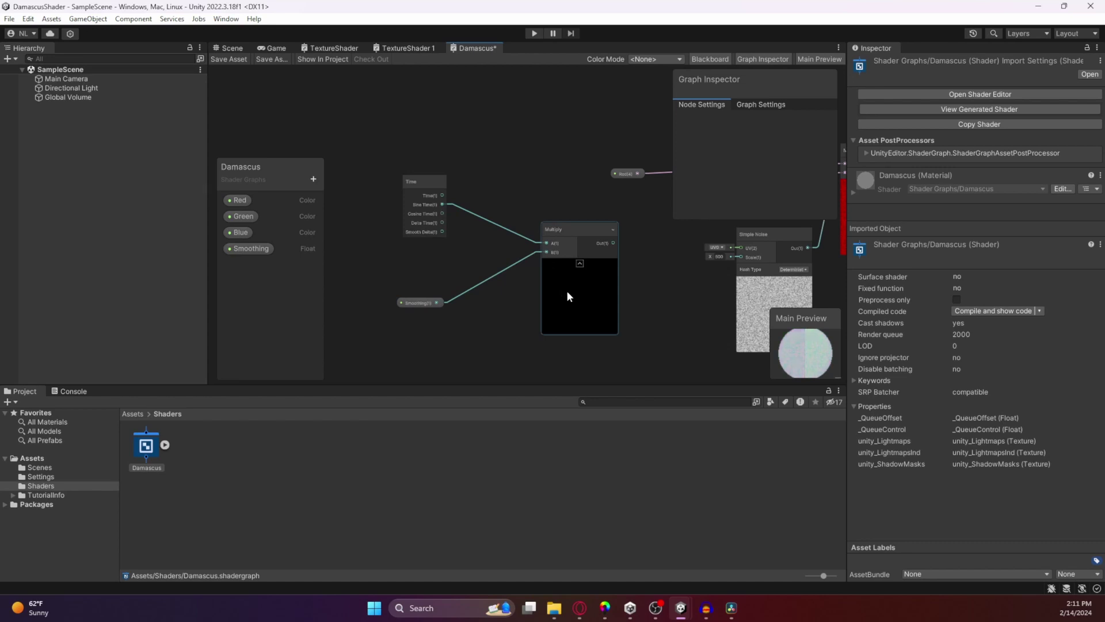
pyautogui.moveTo(665, 289); pyautogui.dragTo(601, 306, button='middle')
pyautogui.moveTo(550, 260); pyautogui.dragTo(676, 273)
# Move the Blue branch's Time node away from its Simple Noise and add a Multiply node between them
pyautogui.moveTo(651, 334); pyautogui.dragTo(656, 292, button='middle')
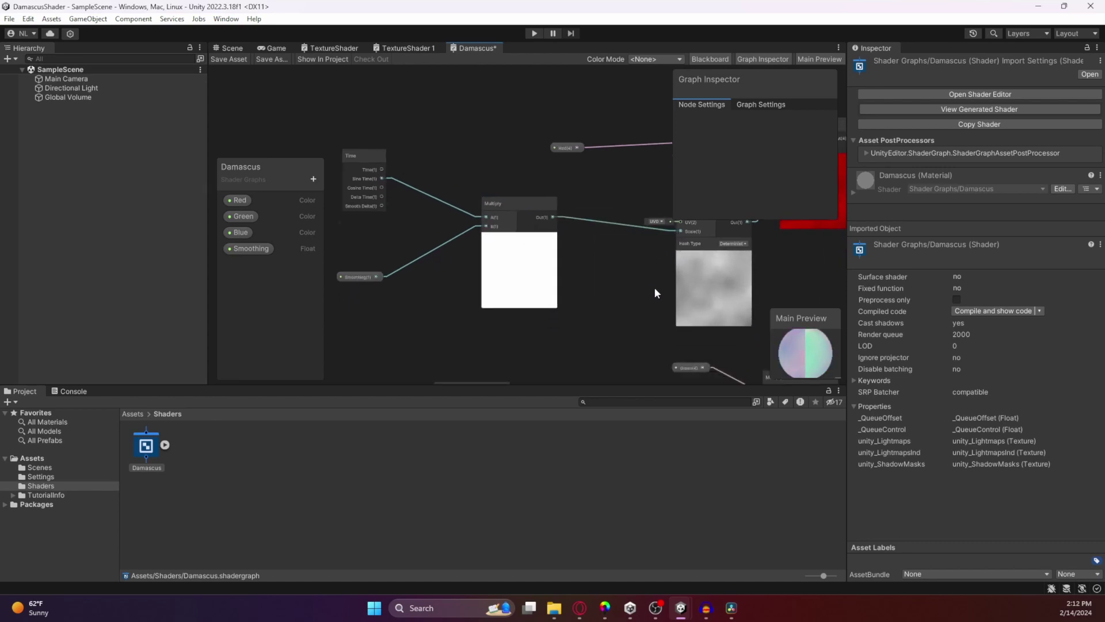
pyautogui.scroll(-5, 655, 293)
pyautogui.moveTo(630, 327); pyautogui.dragTo(603, 243, button='middle')
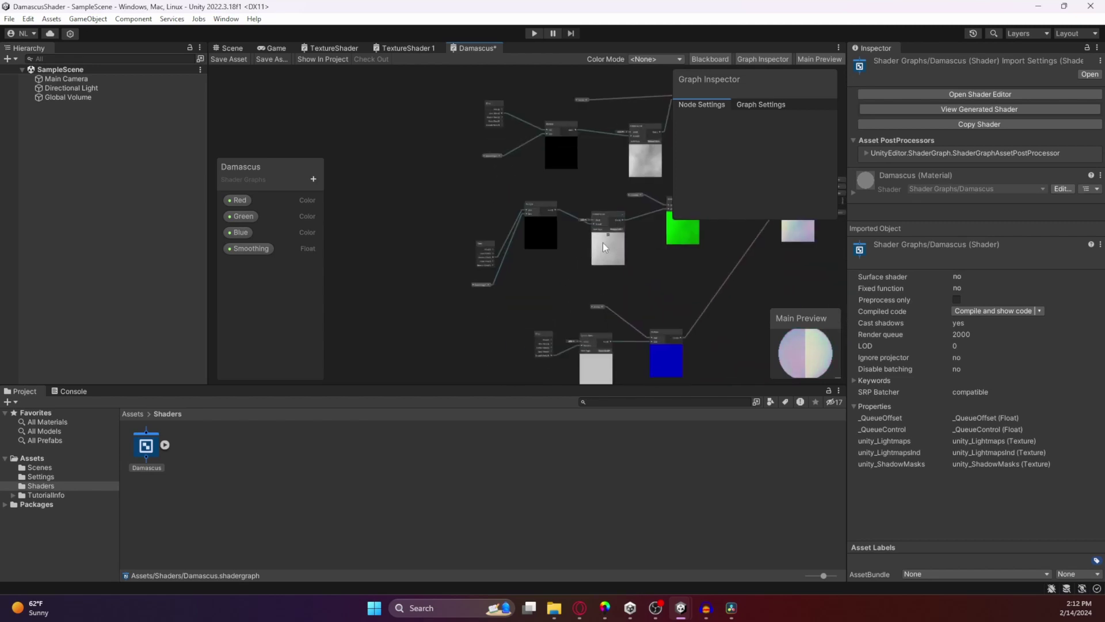
pyautogui.moveTo(593, 296); pyautogui.dragTo(559, 264, button='middle')
pyautogui.scroll(5, 472, 266)
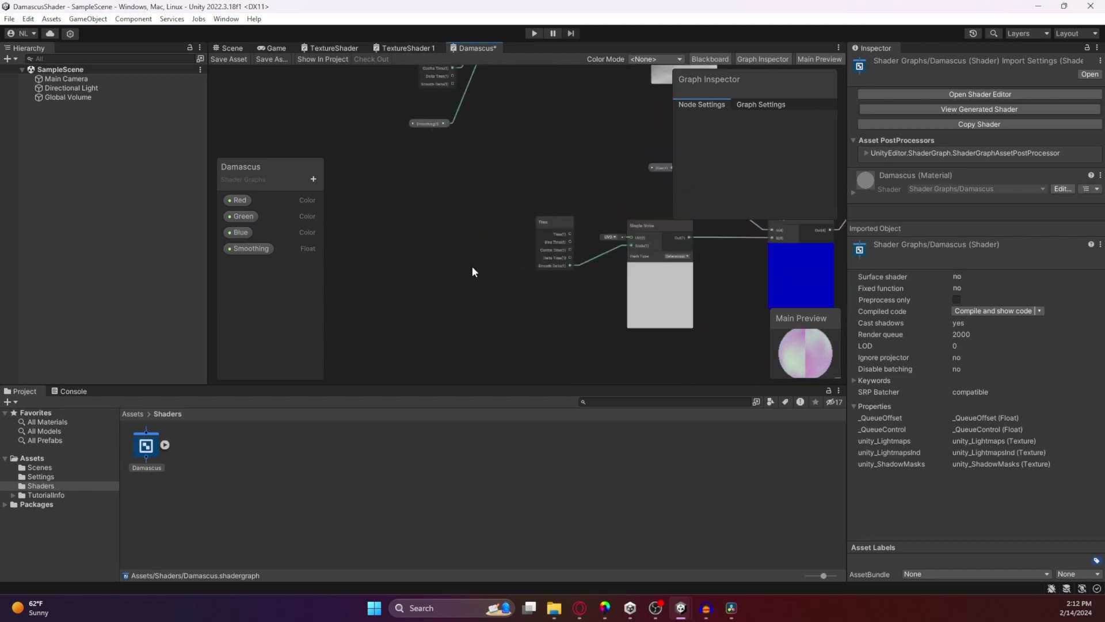
pyautogui.moveTo(549, 198); pyautogui.dragTo(366, 150)
pyautogui.rightClick(439, 281)
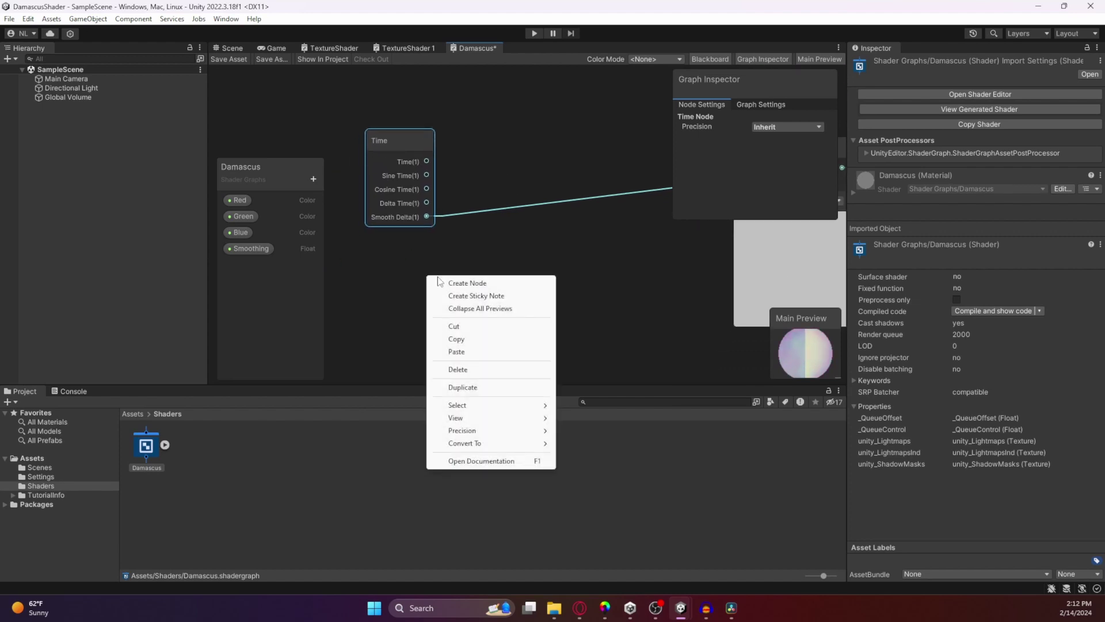
pyautogui.click(468, 282)
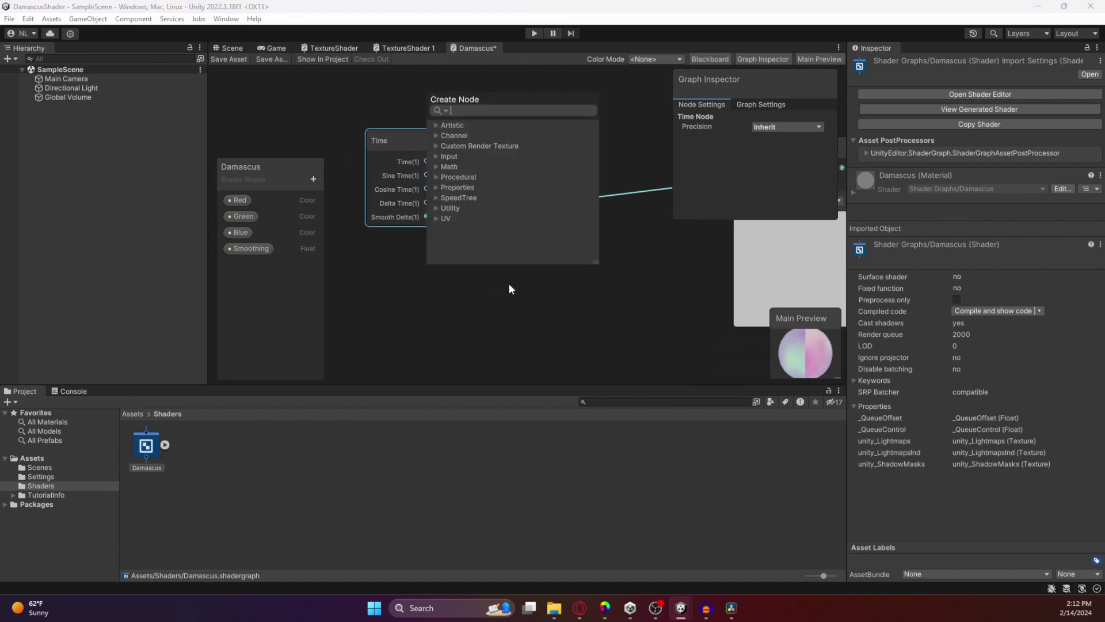
pyautogui.write('multiply')
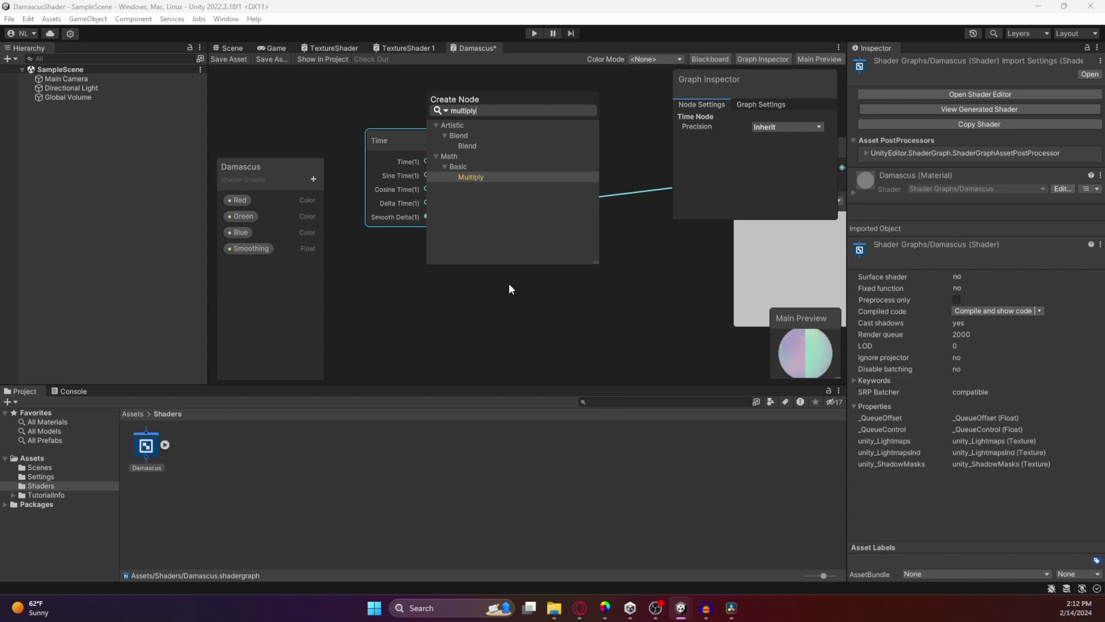
pyautogui.click(485, 177)
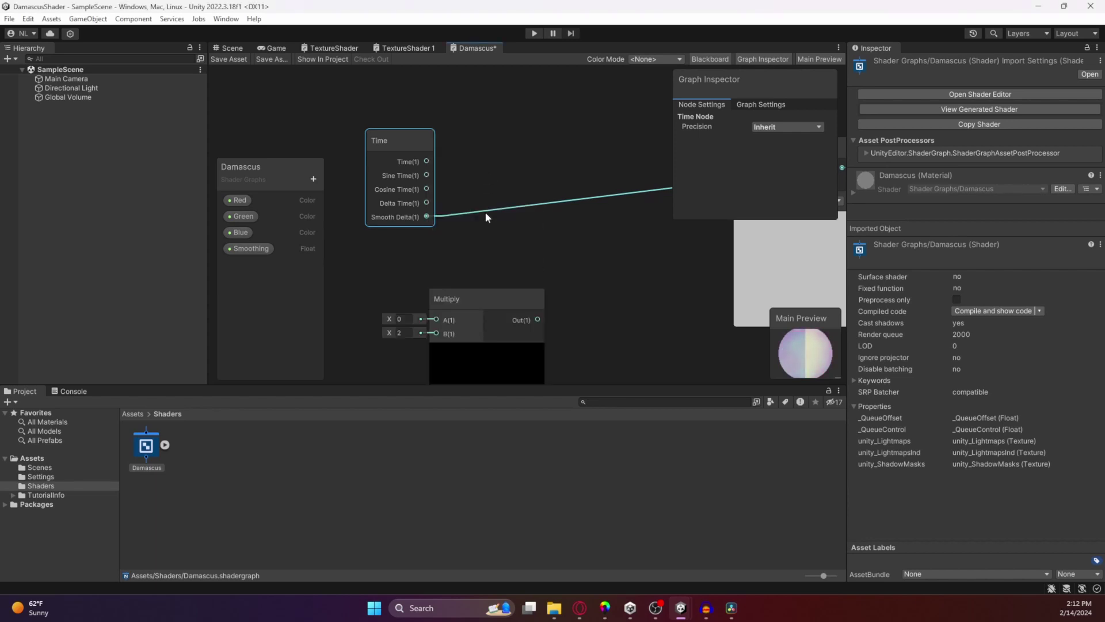
pyautogui.moveTo(479, 293); pyautogui.dragTo(628, 121)
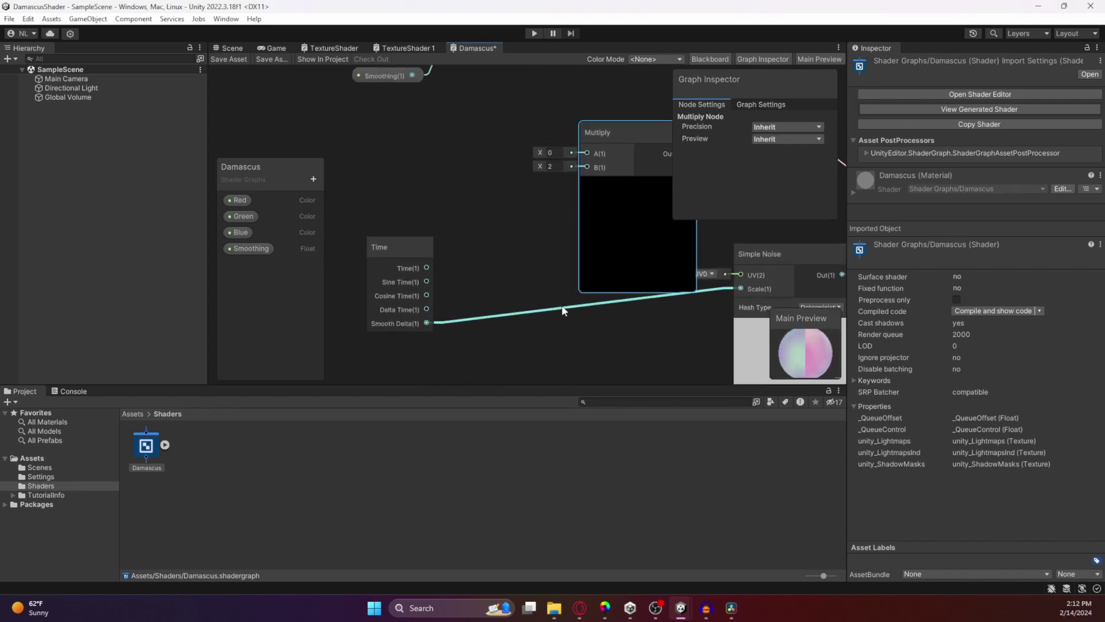
# Disconnect Smooth Delta from the Blue branch's Simple Noise Scale and reposition the Multiply node between Time and Simple Noise
pyautogui.moveTo(563, 311); pyautogui.dragTo(516, 285)
pyautogui.click(572, 226)
pyautogui.hotkey('ctrl', 'z')
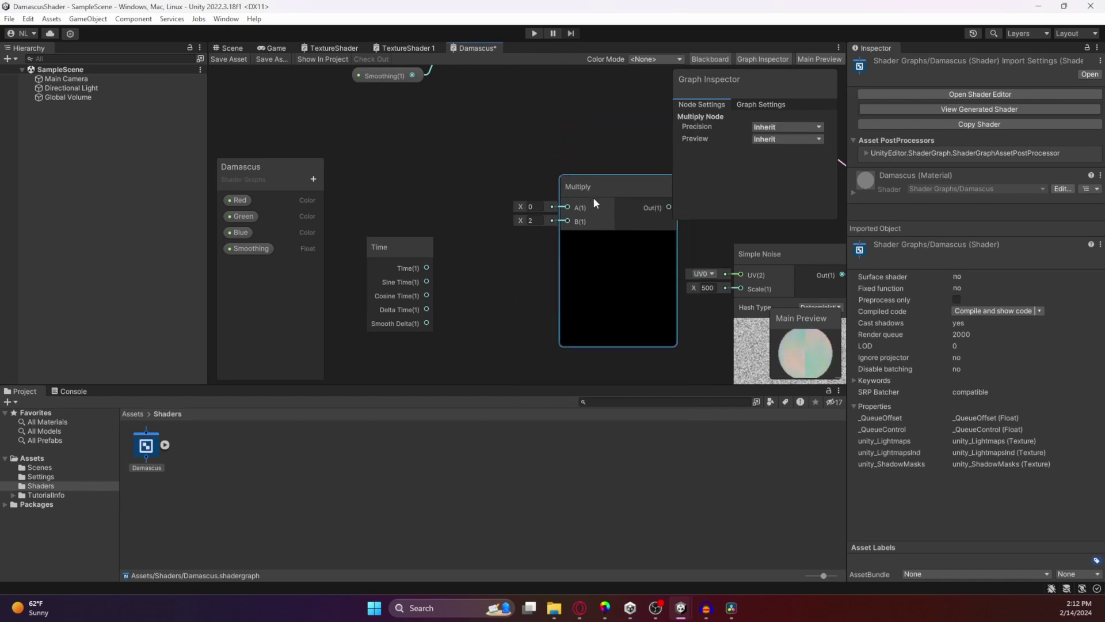
# Undo the last Multiply edits and place a Smoothing property node below the Blue branch's Time node
pyautogui.hotkey('ctrl', 'z')
pyautogui.hotkey('ctrl', 'z')
pyautogui.click(270, 251)
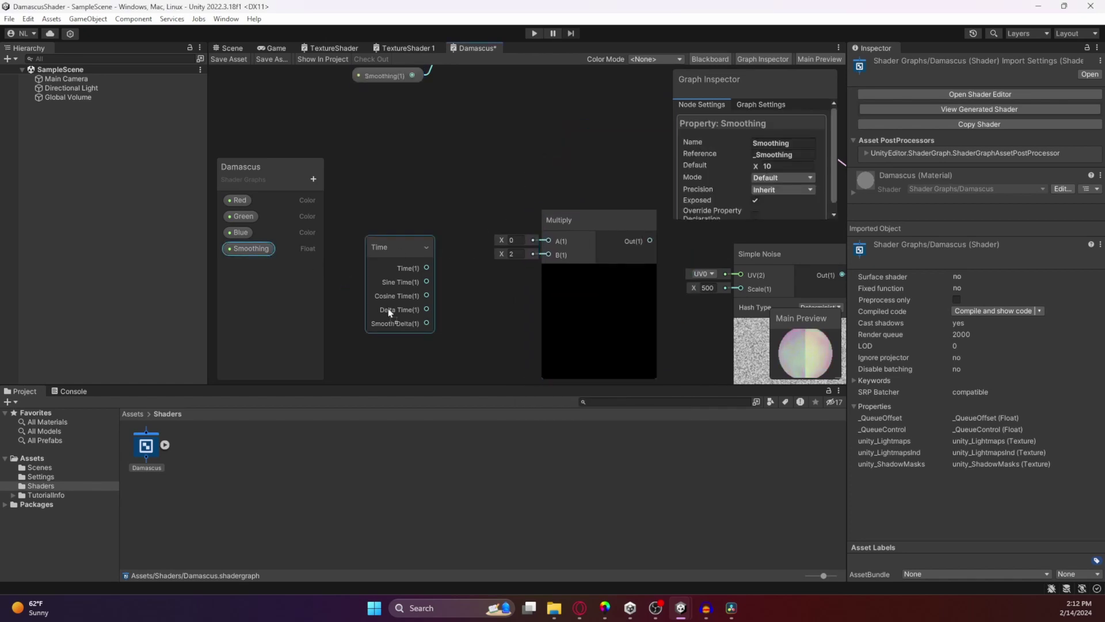
pyautogui.moveTo(438, 370); pyautogui.dragTo(394, 315)
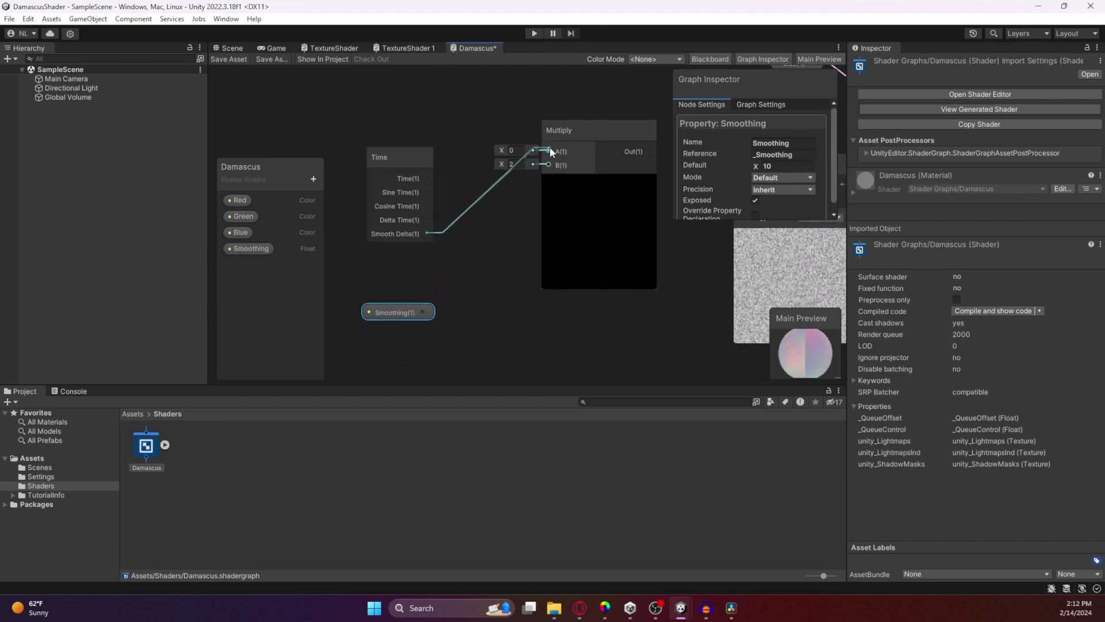
# Multiply Smooth Delta (input A) by Smoothing (input B) and feed the result into the Blue branch's Simple Noise Scale
pyautogui.moveTo(424, 312); pyautogui.dragTo(549, 166)
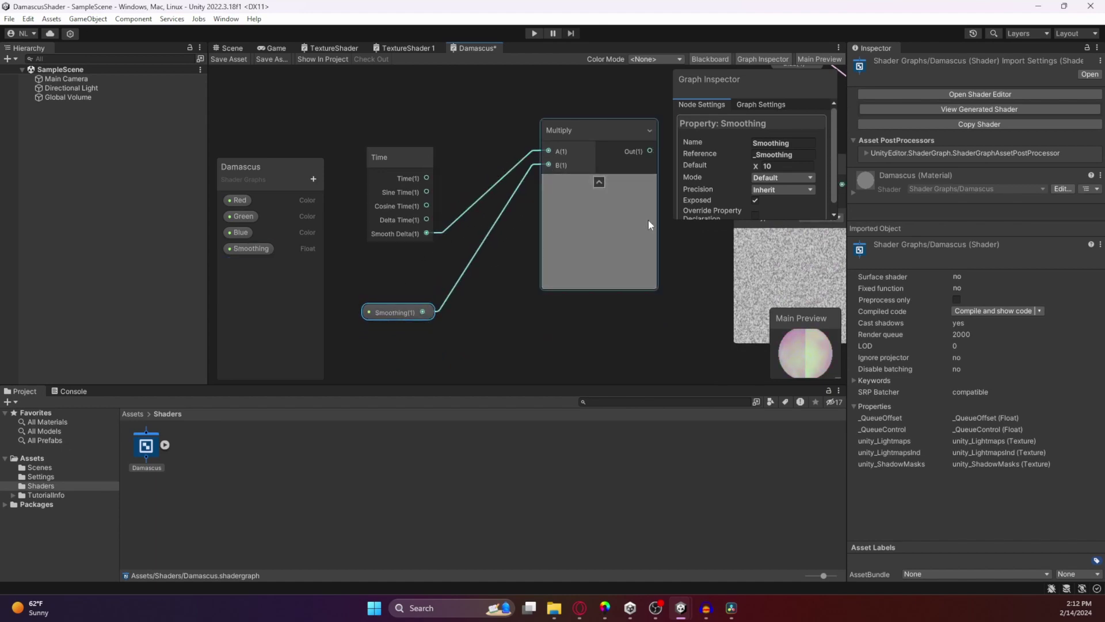
pyautogui.moveTo(648, 219); pyautogui.dragTo(539, 294, button='middle')
pyautogui.moveTo(541, 224); pyautogui.dragTo(626, 273)
pyautogui.moveTo(596, 340); pyautogui.dragTo(586, 326, button='middle')
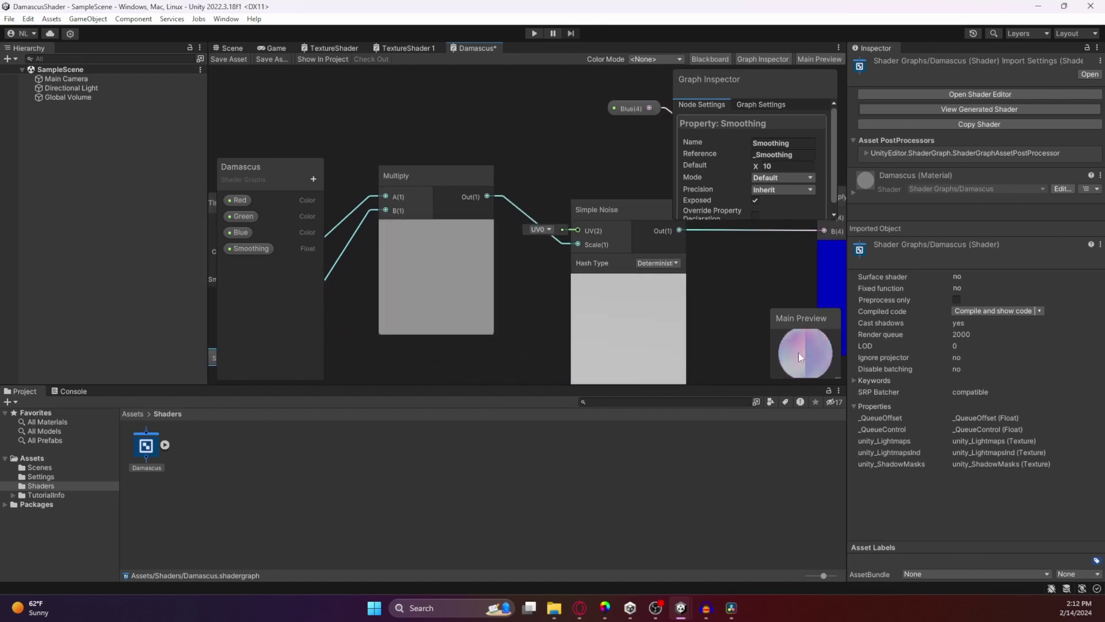
# Set the Smoothing property's default value to 50
pyautogui.moveTo(799, 352); pyautogui.dragTo(681, 327, button='middle')
pyautogui.moveTo(784, 296); pyautogui.dragTo(556, 357, button='middle')
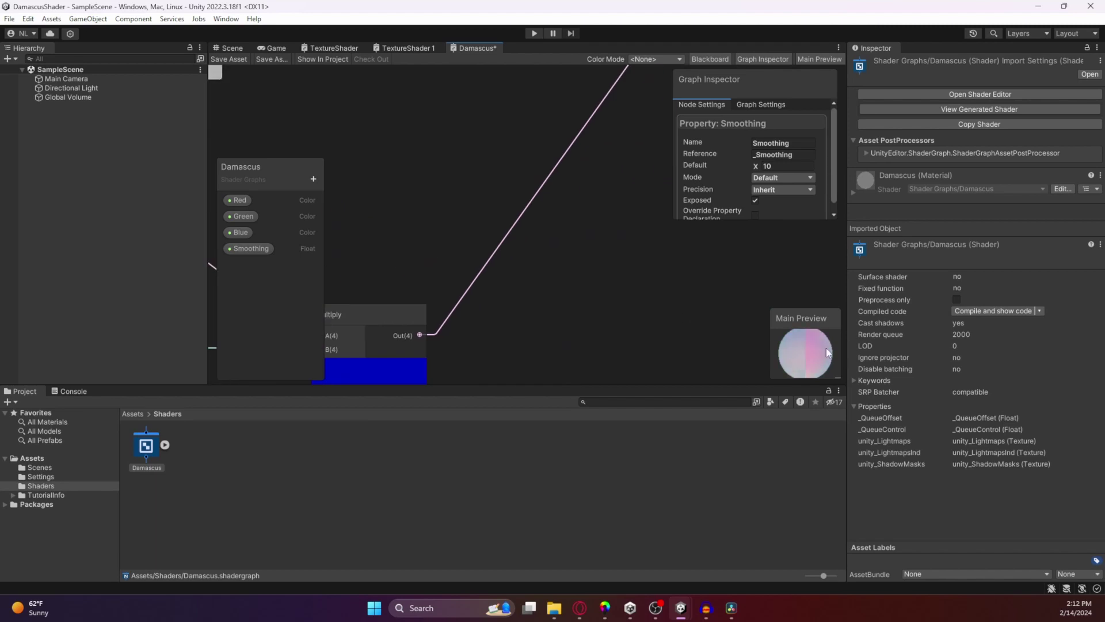
pyautogui.moveTo(671, 278); pyautogui.dragTo(635, 302, button='middle')
pyautogui.scroll(3, 541, 286)
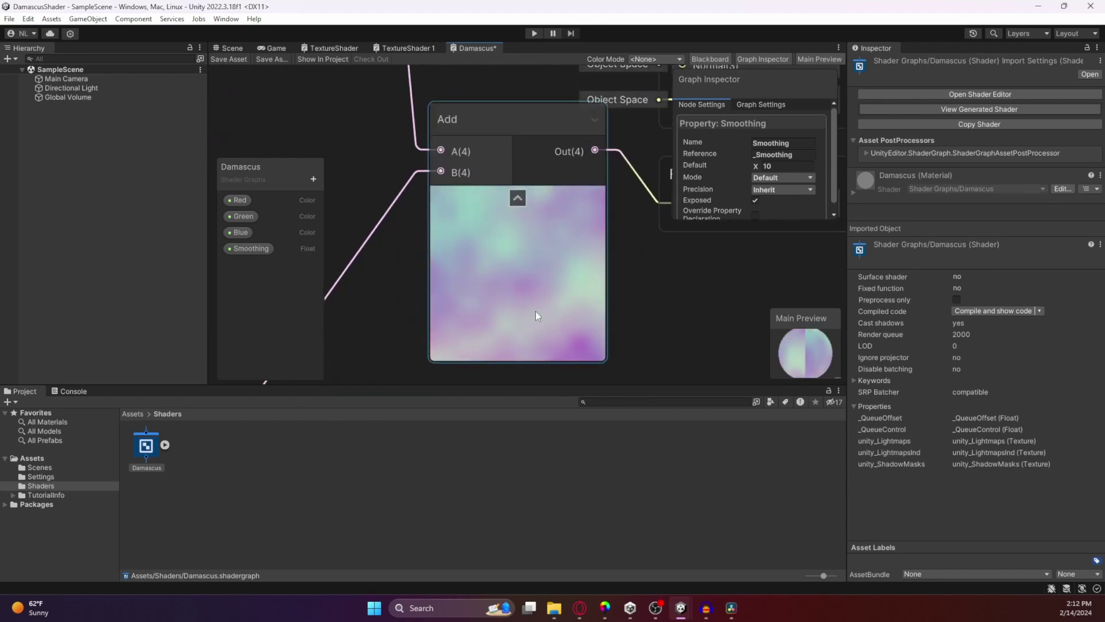
pyautogui.click(792, 165)
pyautogui.write('50')
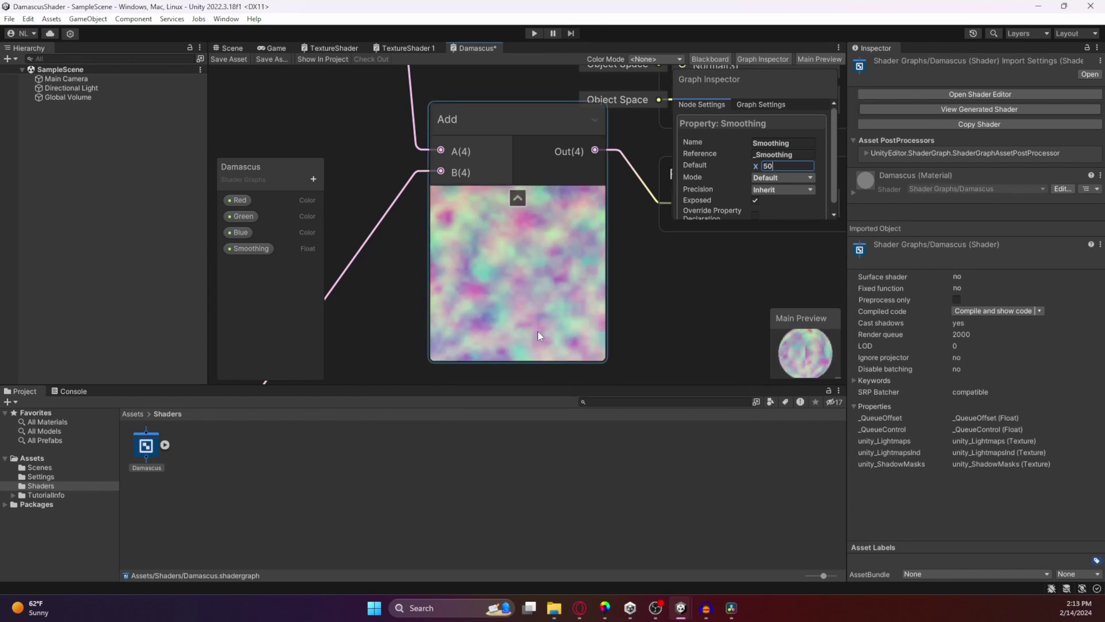
pyautogui.click(700, 329)
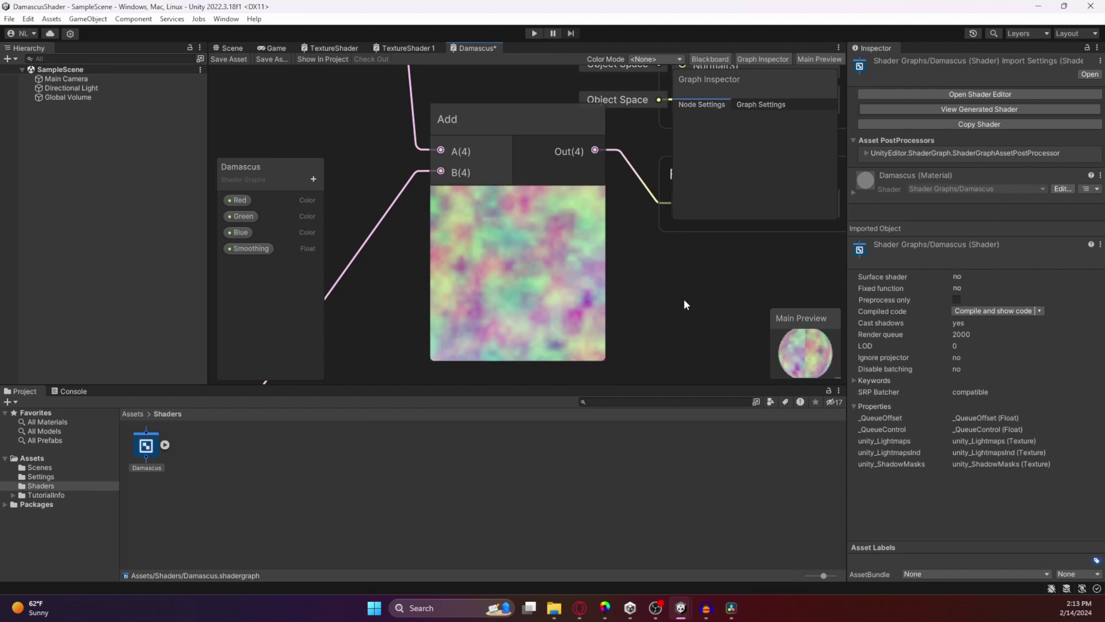
# Tidy the graph by repositioning the Green branch's time Multiply and the Blue branch's Simple Noise and color Multiply nodes
pyautogui.scroll(-10, 684, 299)
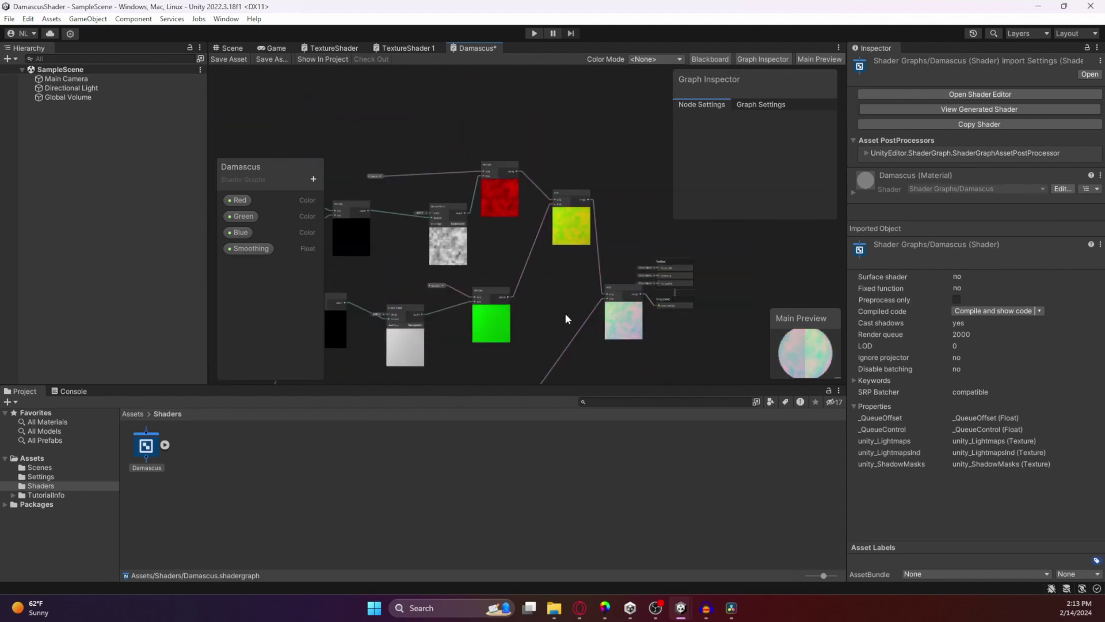
pyautogui.moveTo(565, 313); pyautogui.dragTo(687, 251, button='middle')
pyautogui.moveTo(615, 316); pyautogui.dragTo(634, 335, button='middle')
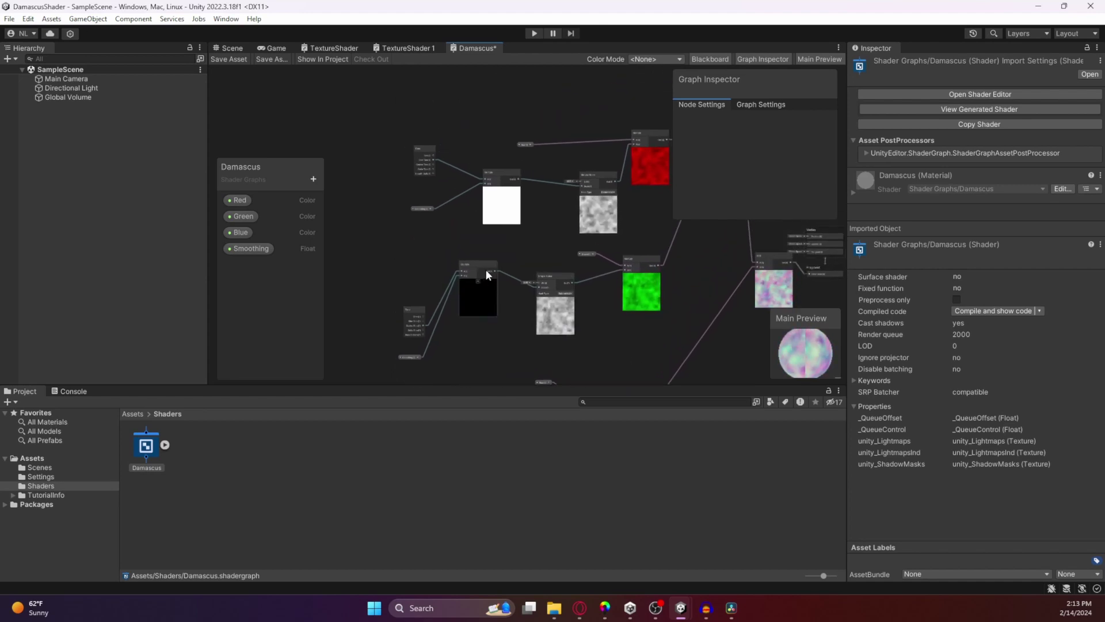
pyautogui.moveTo(485, 269)
pyautogui.mouseDown()
pyautogui.moveTo(482, 336)
pyautogui.moveTo(500, 282)
pyautogui.mouseUp()
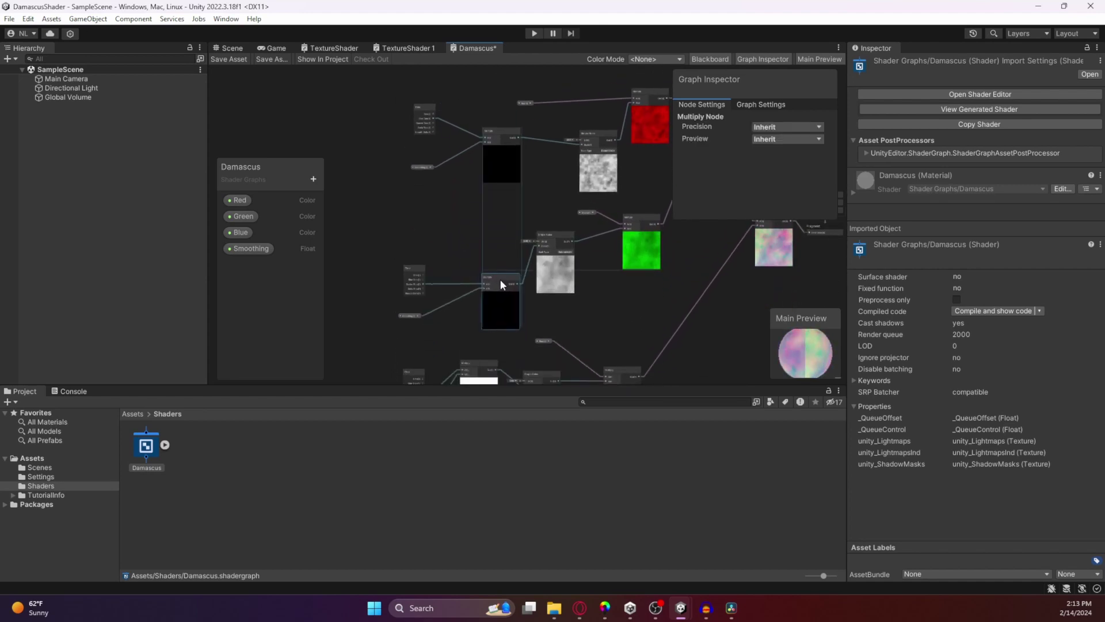
pyautogui.moveTo(500, 284); pyautogui.dragTo(458, 182, button='middle')
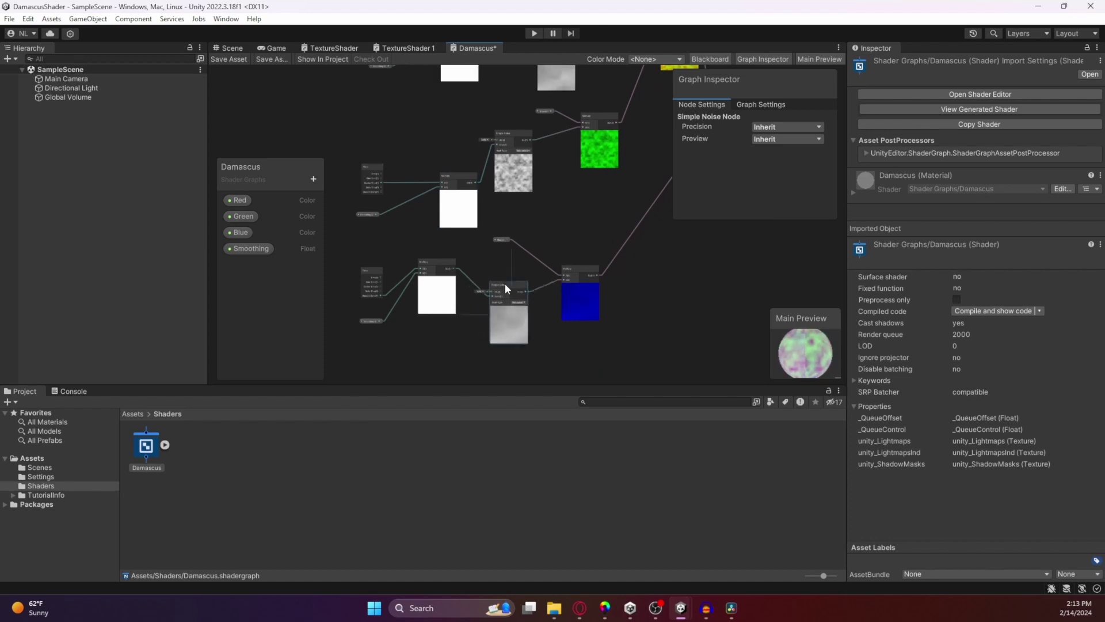
pyautogui.moveTo(523, 299); pyautogui.dragTo(595, 278)
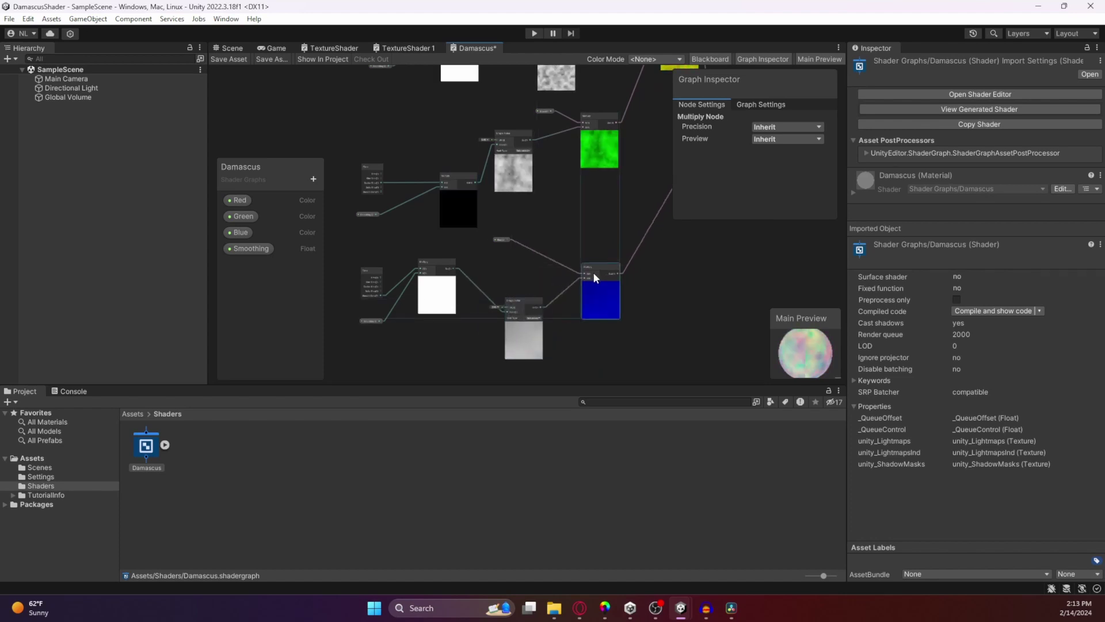
# Move the Red branch's Simple Noise down and add a second Simple Noise node ahead of it
pyautogui.scroll(5, 510, 309)
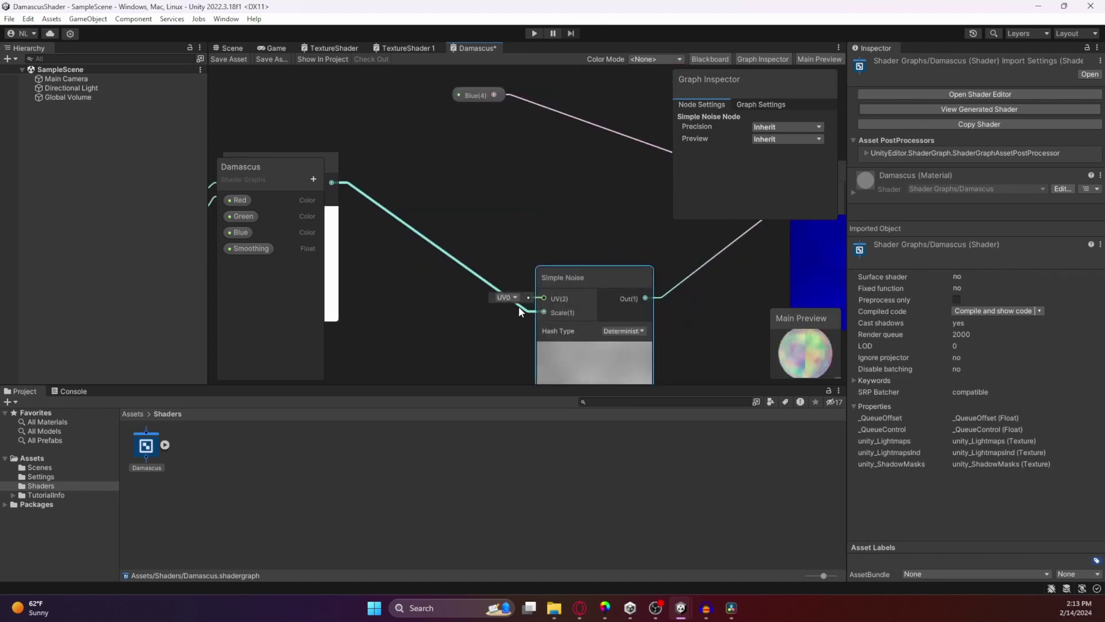
pyautogui.moveTo(519, 306); pyautogui.dragTo(461, 318, button='middle')
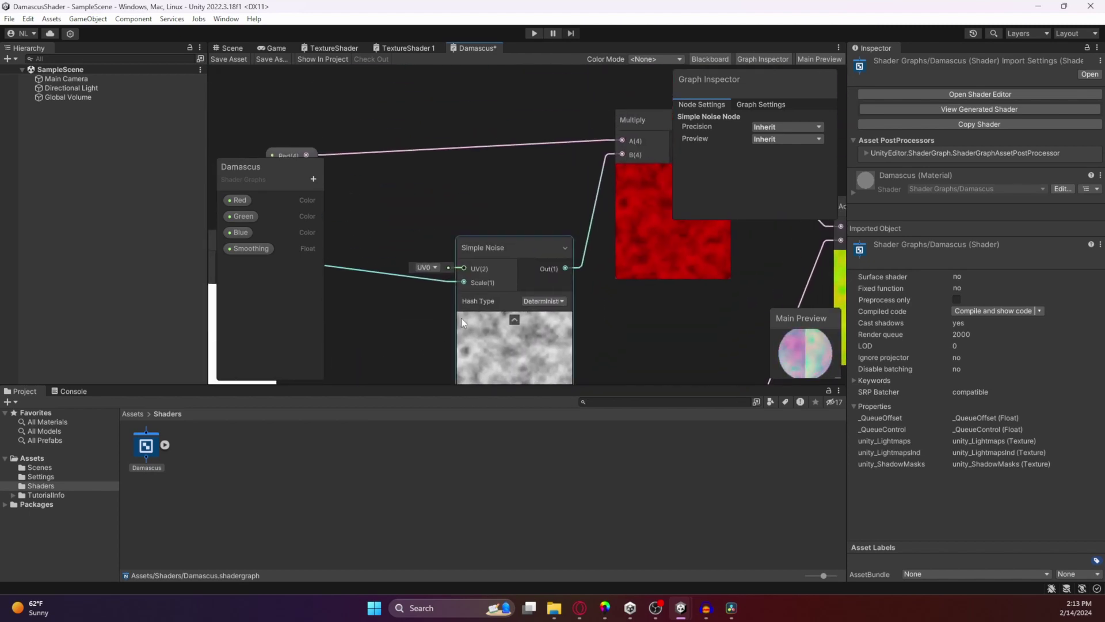
pyautogui.moveTo(504, 252); pyautogui.dragTo(503, 299)
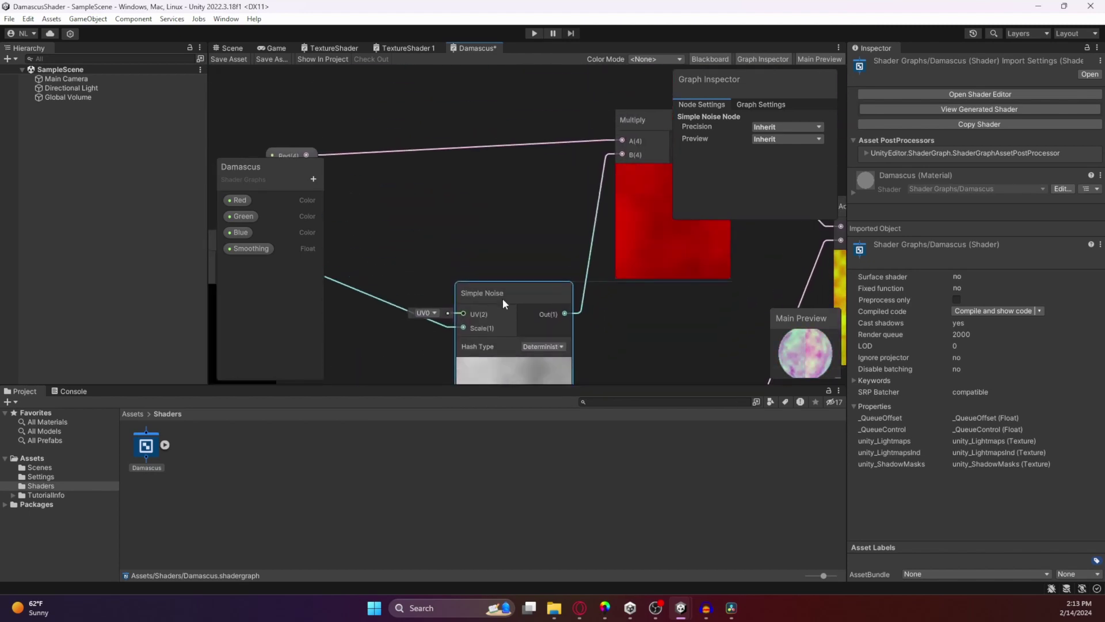
pyautogui.rightClick(391, 232)
pyautogui.click(432, 237)
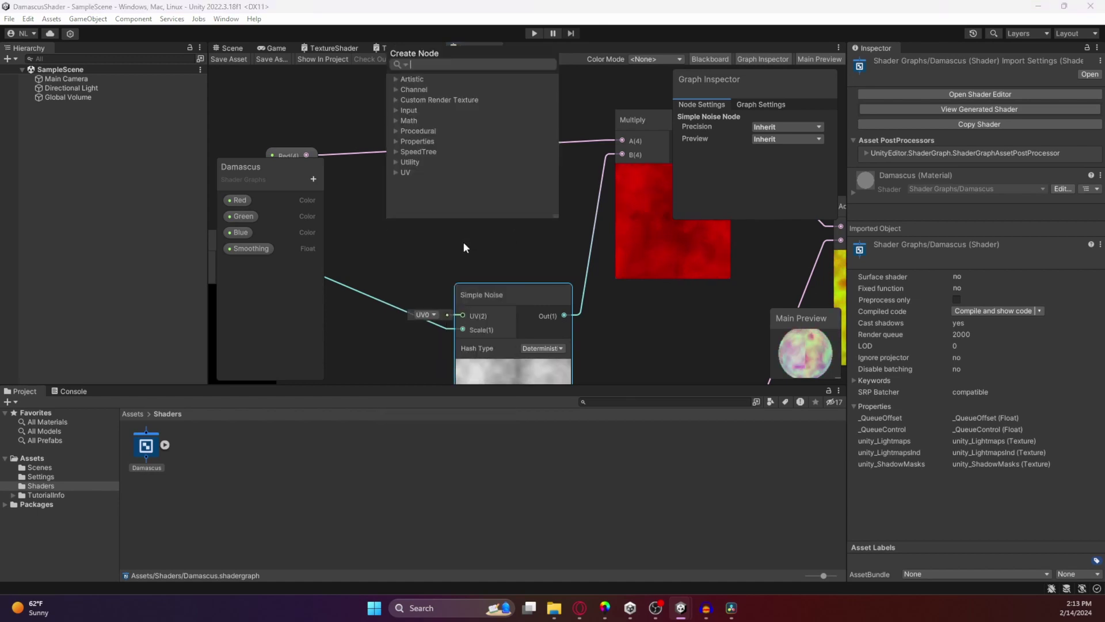
pyautogui.write('noise')
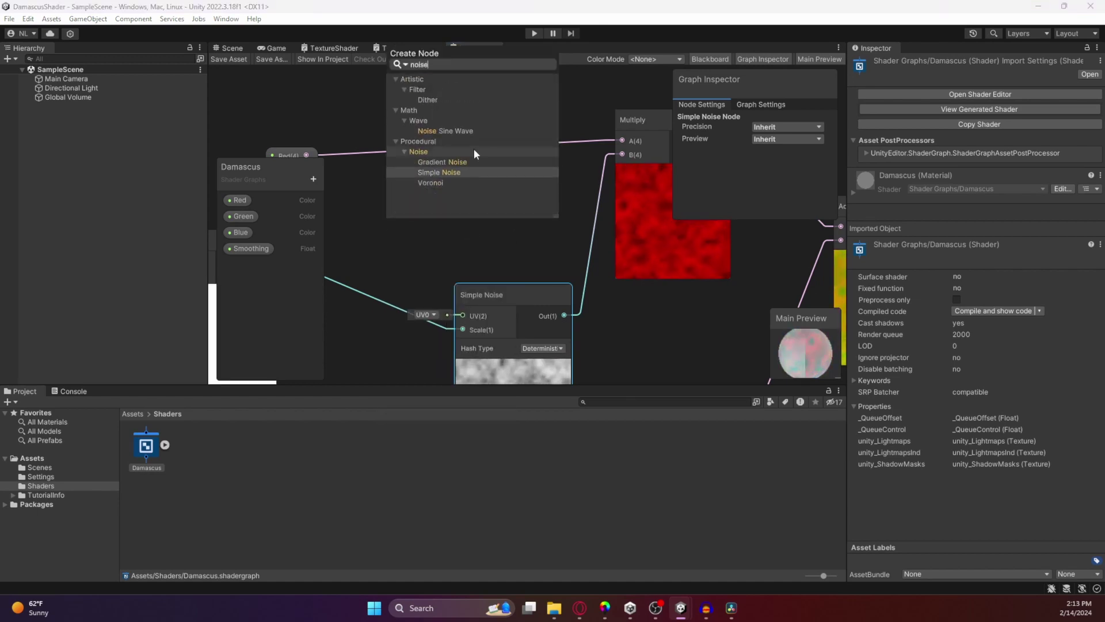
pyautogui.click(462, 171)
pyautogui.moveTo(426, 245); pyautogui.dragTo(372, 140)
# Feed the new Simple Noise's output into the UV of the Red branch's original Simple Noise, and set the new noise's Scale to 10
pyautogui.moveTo(500, 295); pyautogui.dragTo(545, 276)
pyautogui.moveTo(441, 167); pyautogui.dragTo(506, 299)
pyautogui.moveTo(551, 255); pyautogui.dragTo(497, 157, button='middle')
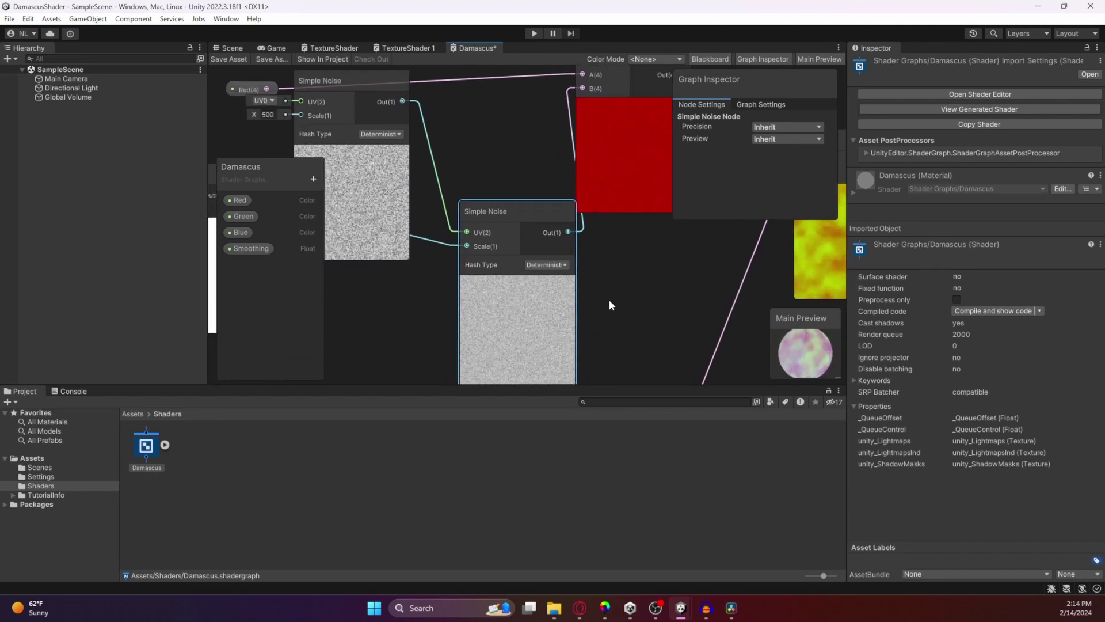
pyautogui.moveTo(607, 304); pyautogui.dragTo(596, 270, button='middle')
pyautogui.click(390, 216)
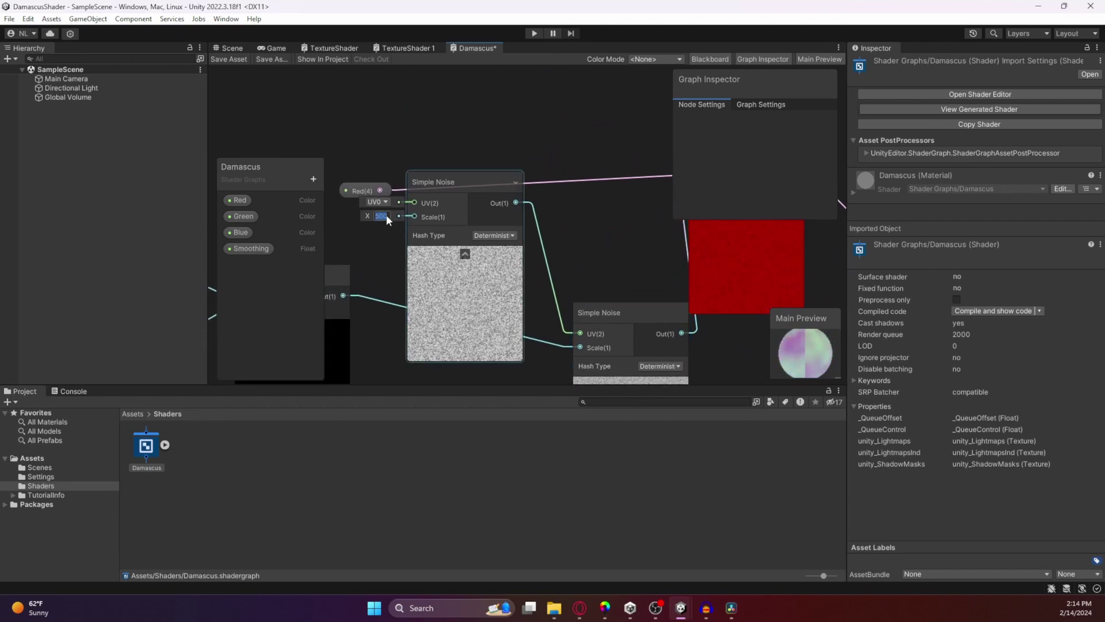
pyautogui.write('10')
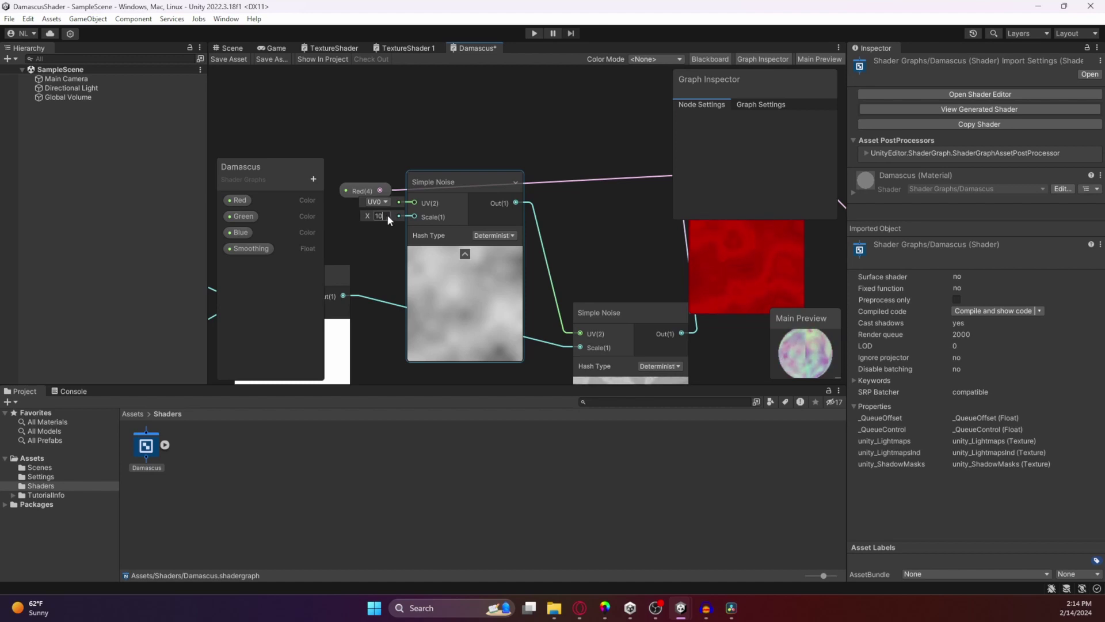
# Add a Simple Noise node in the Green branch, above the Multiply that drives the noise Scale
pyautogui.moveTo(610, 237); pyautogui.dragTo(475, 272, button='middle')
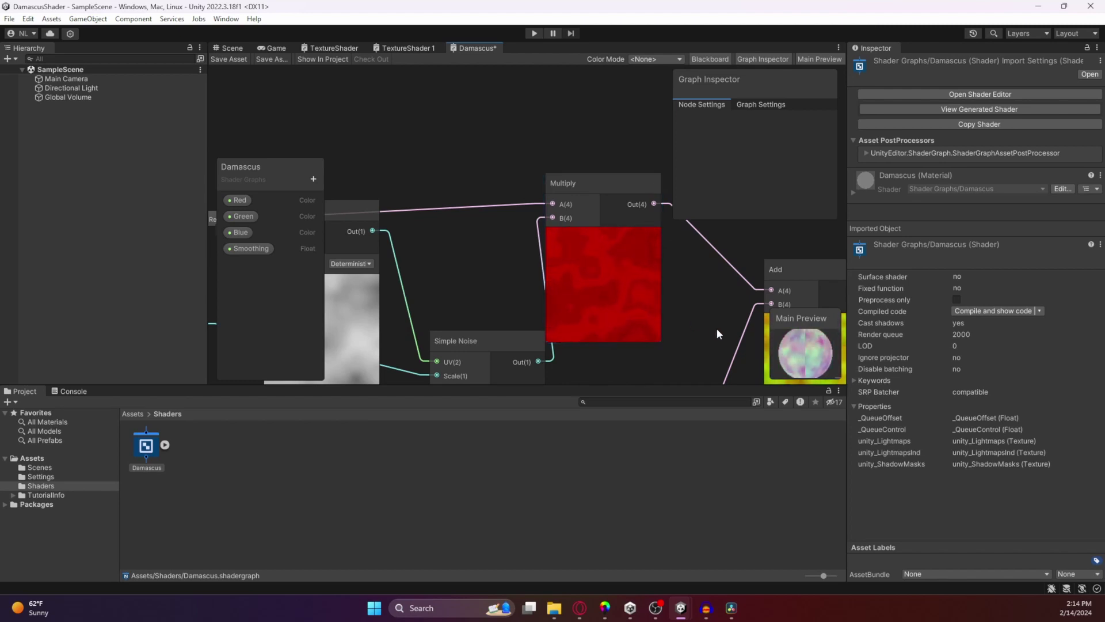
pyautogui.scroll(-5, 716, 328)
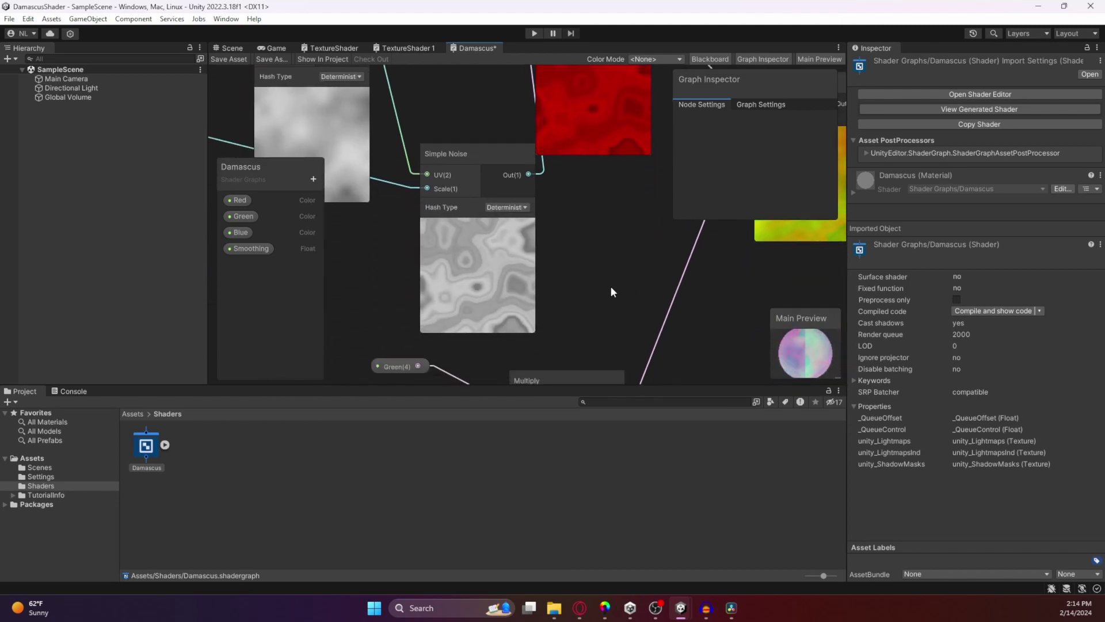
pyautogui.scroll(-8, 610, 288)
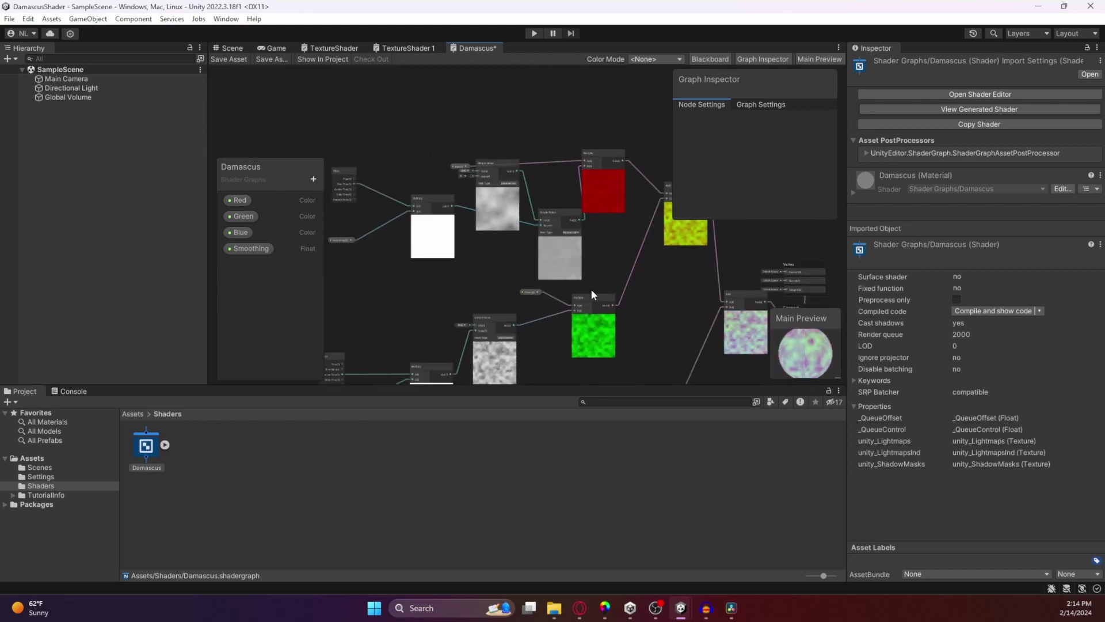
pyautogui.moveTo(499, 265); pyautogui.dragTo(519, 232, button='middle')
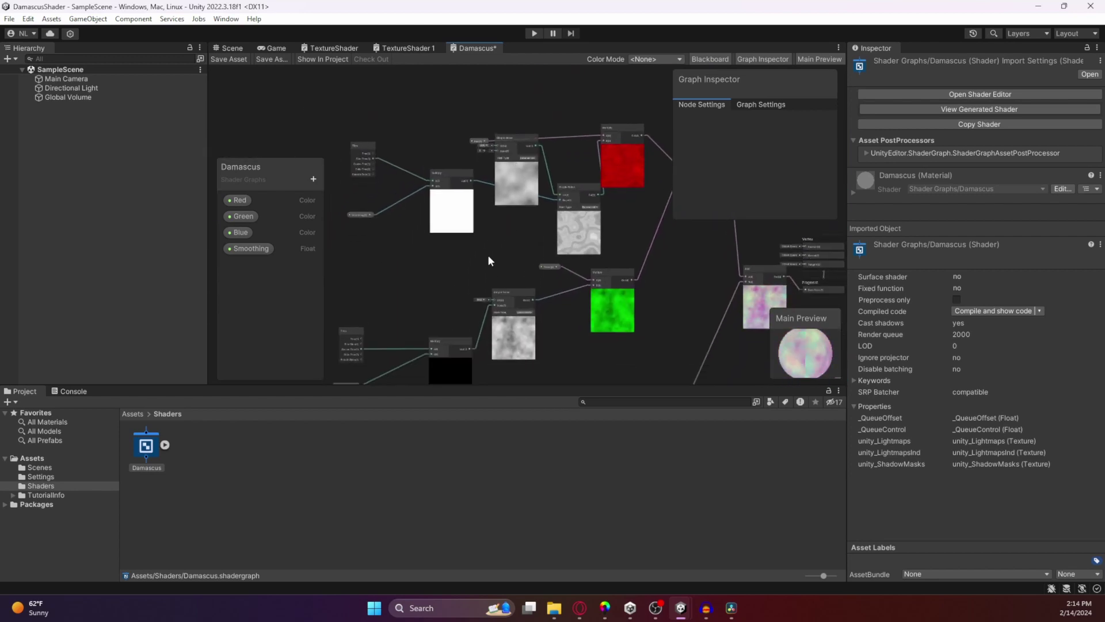
pyautogui.rightClick(424, 282)
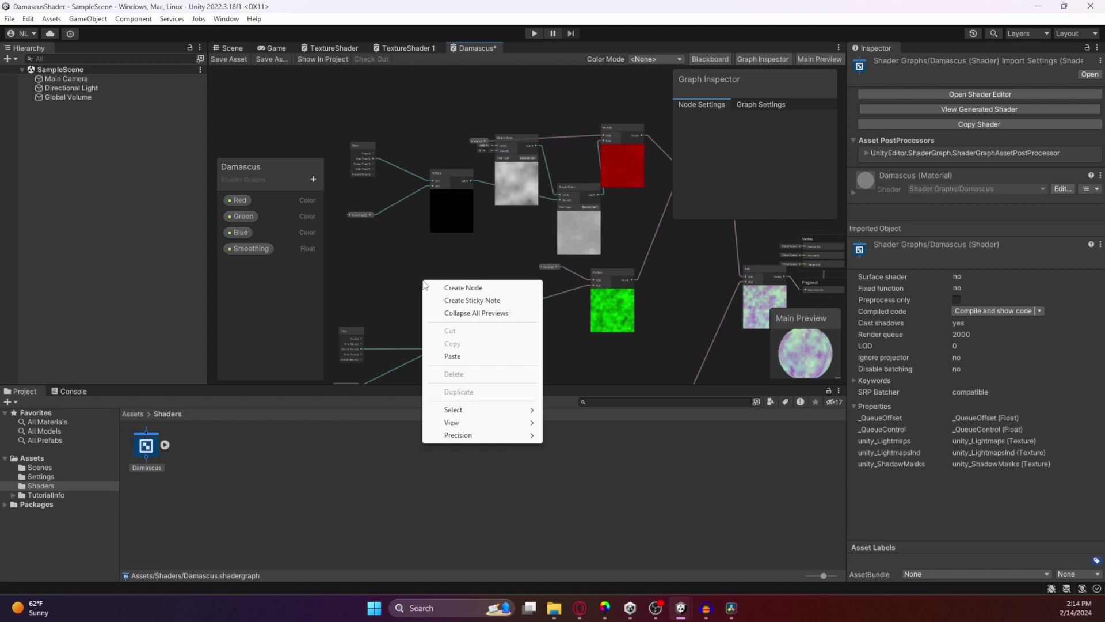
pyautogui.click(457, 291)
pyautogui.write('simple')
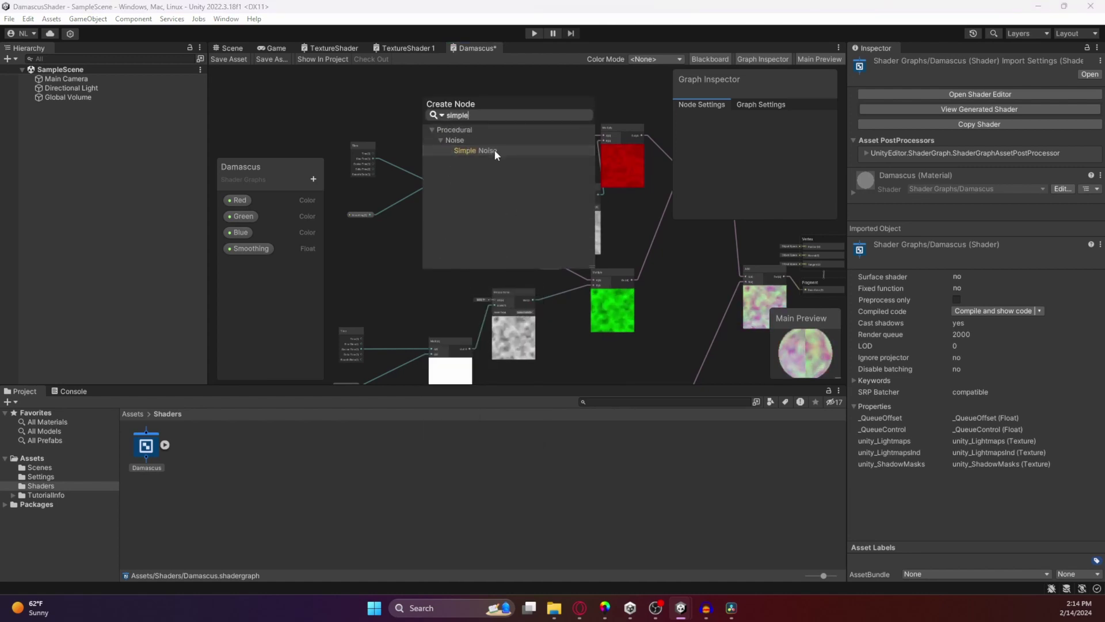
pyautogui.click(494, 150)
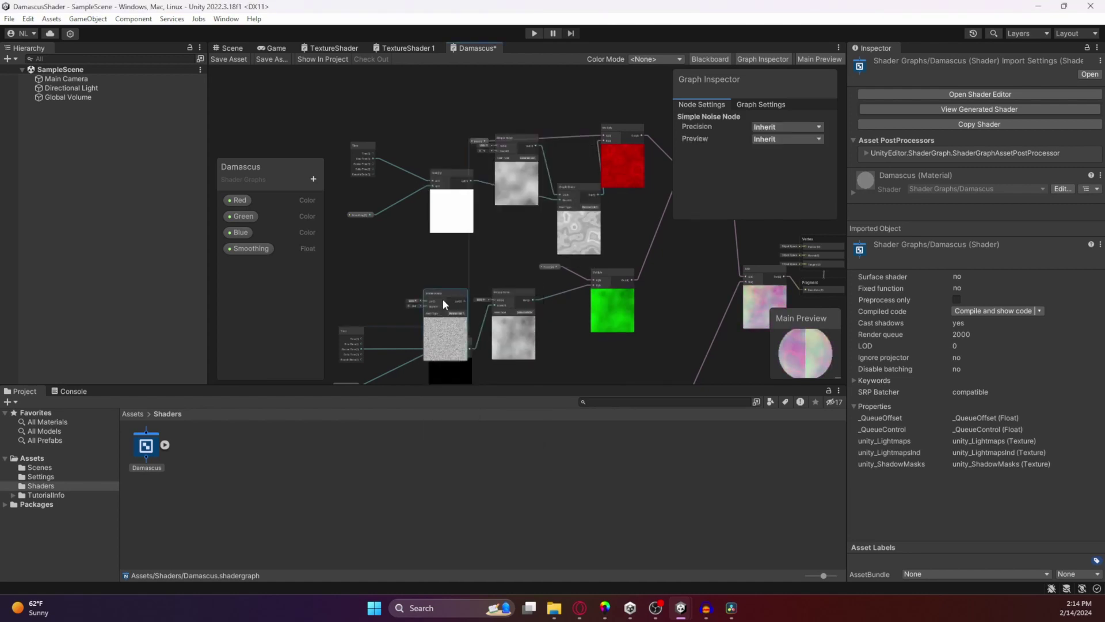
pyautogui.moveTo(443, 299); pyautogui.dragTo(450, 267)
# Set the new Green-branch Simple Noise's Scale to 10 and feed its output into the original Simple Noise's UV
pyautogui.scroll(3, 579, 347)
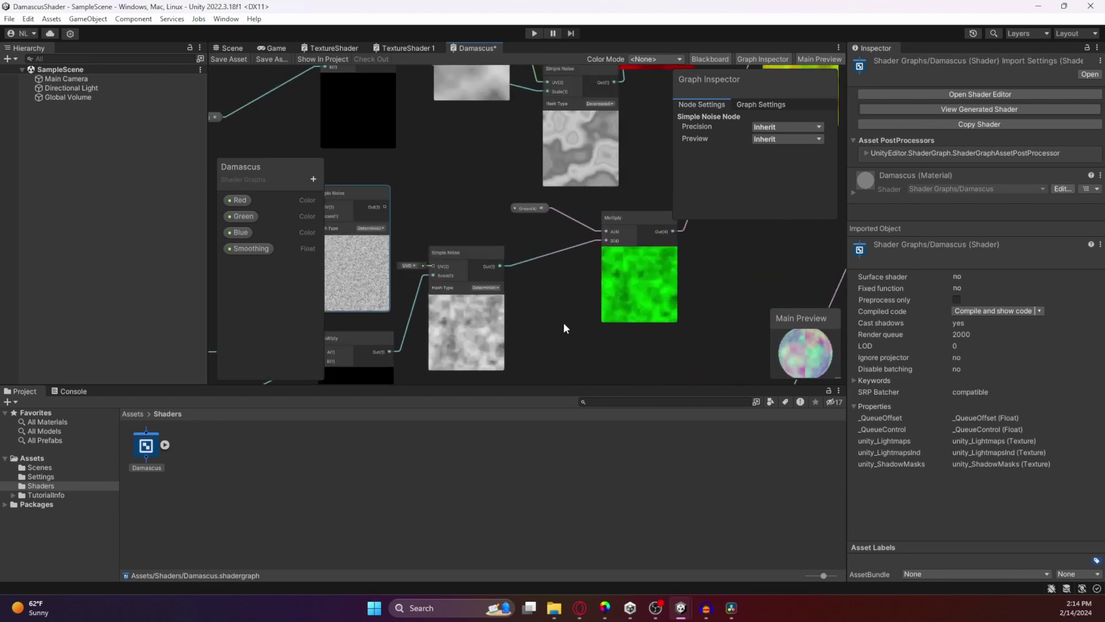
pyautogui.moveTo(332, 192); pyautogui.dragTo(423, 227, button='middle')
pyautogui.click(390, 232)
pyautogui.write('10')
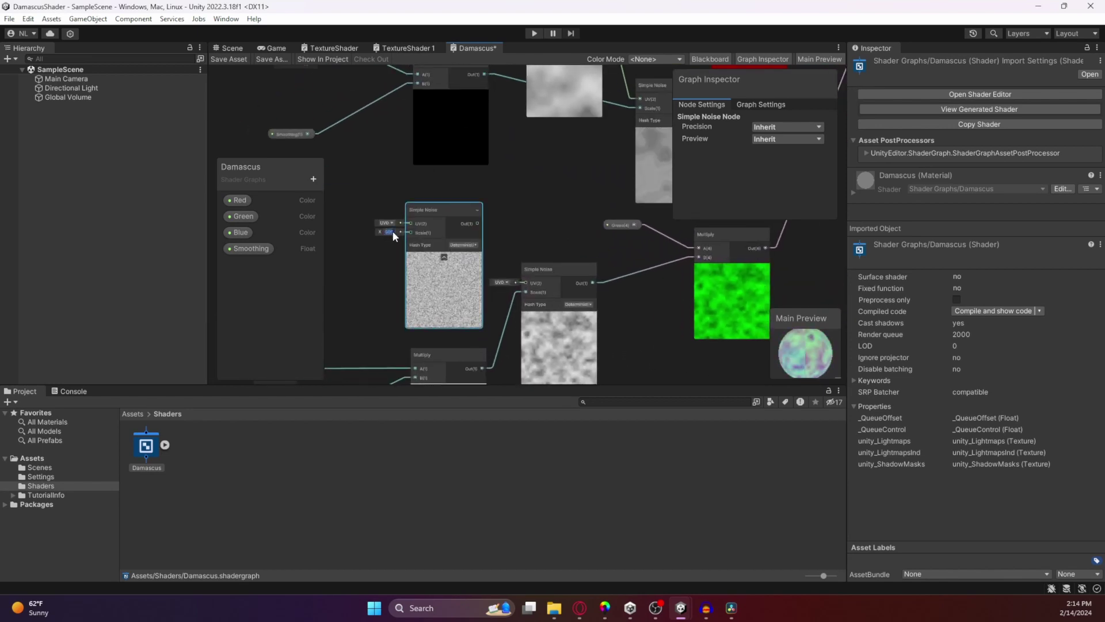
pyautogui.press('Return')
pyautogui.click(519, 231)
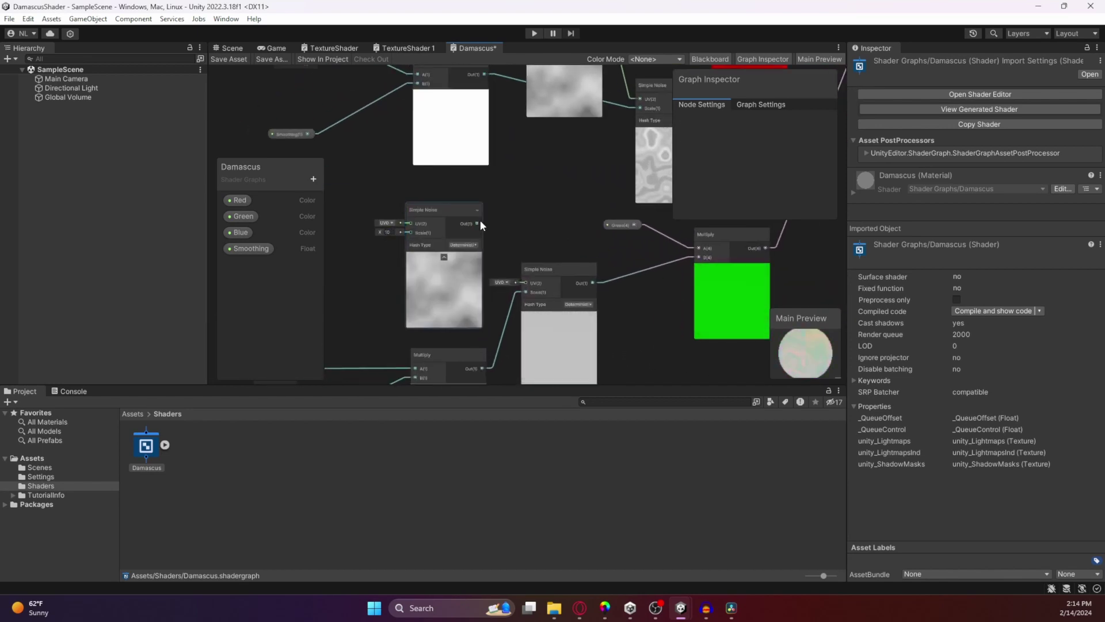
pyautogui.moveTo(477, 224); pyautogui.dragTo(526, 283)
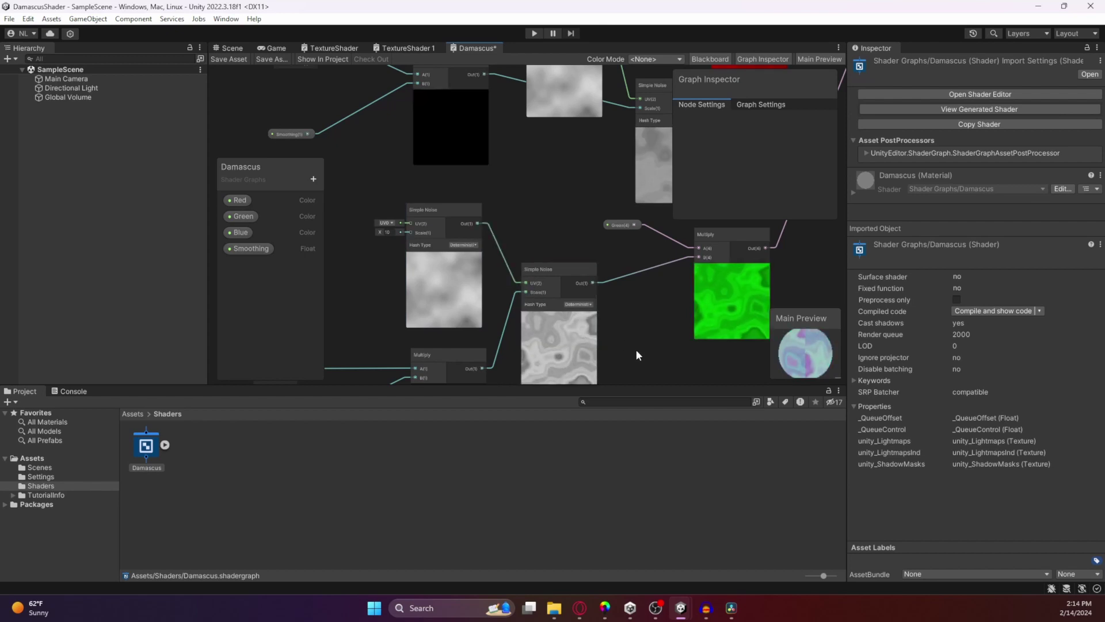
# Add a Simple Noise with Scale 10 in the Blue branch and feed its output into the original Simple Noise's UV
pyautogui.moveTo(677, 364); pyautogui.dragTo(569, 282, button='middle')
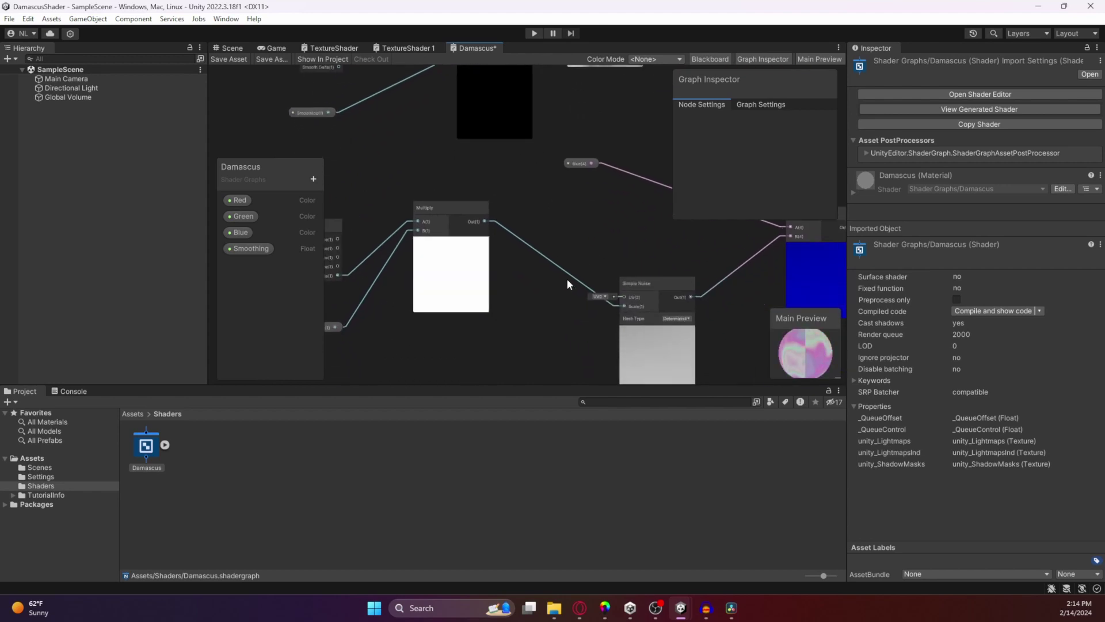
pyautogui.rightClick(530, 314)
pyautogui.click(554, 323)
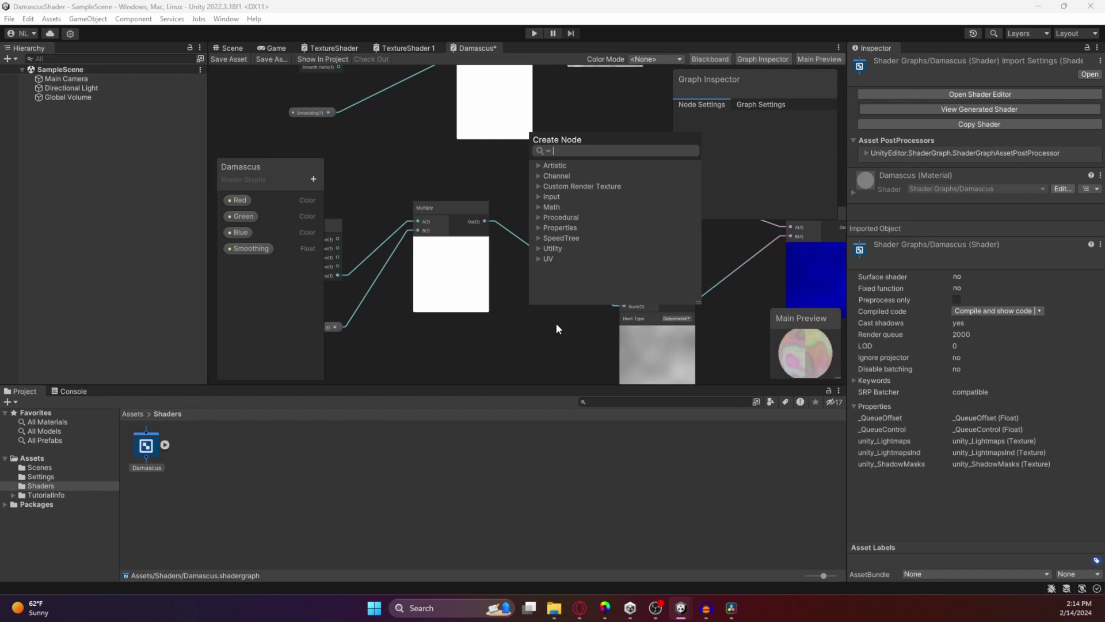
pyautogui.write('simple')
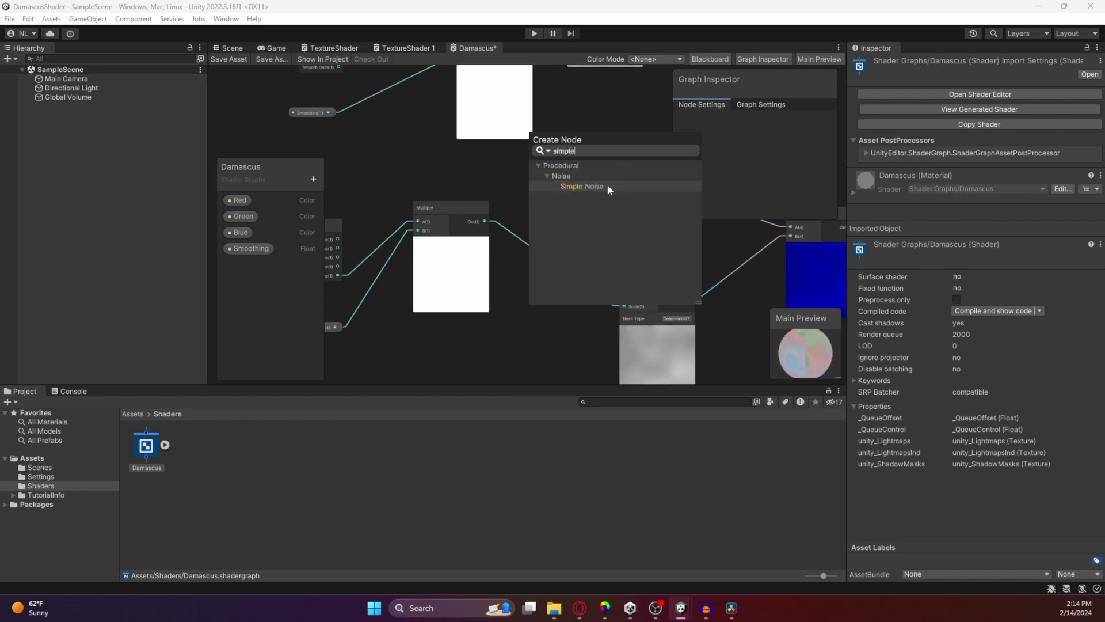
pyautogui.click(607, 185)
pyautogui.moveTo(554, 339); pyautogui.dragTo(625, 292)
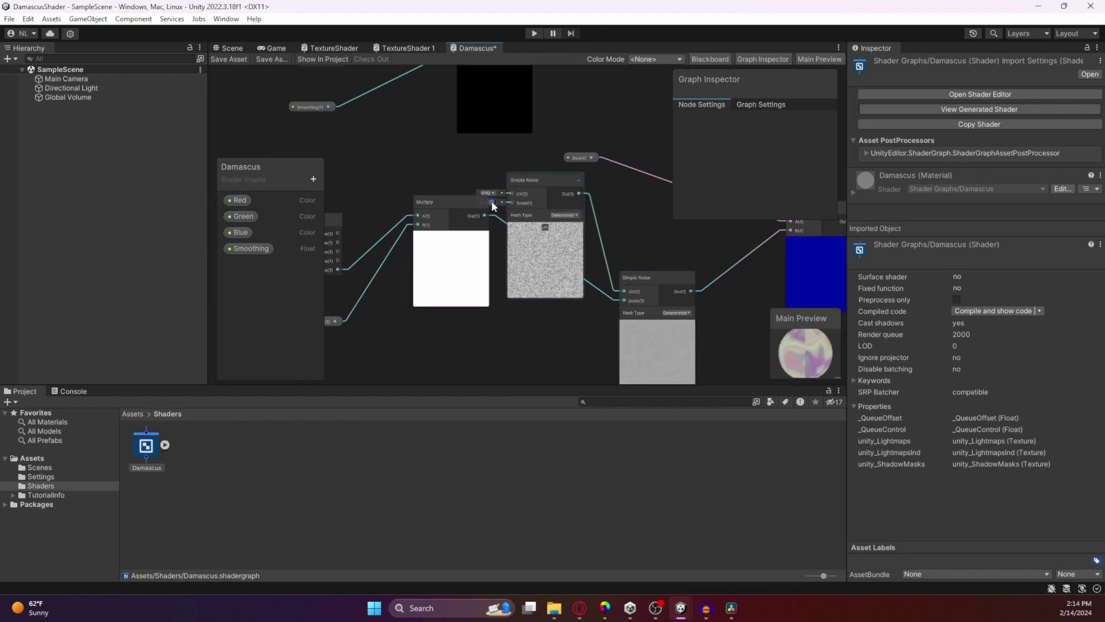
pyautogui.write('10')
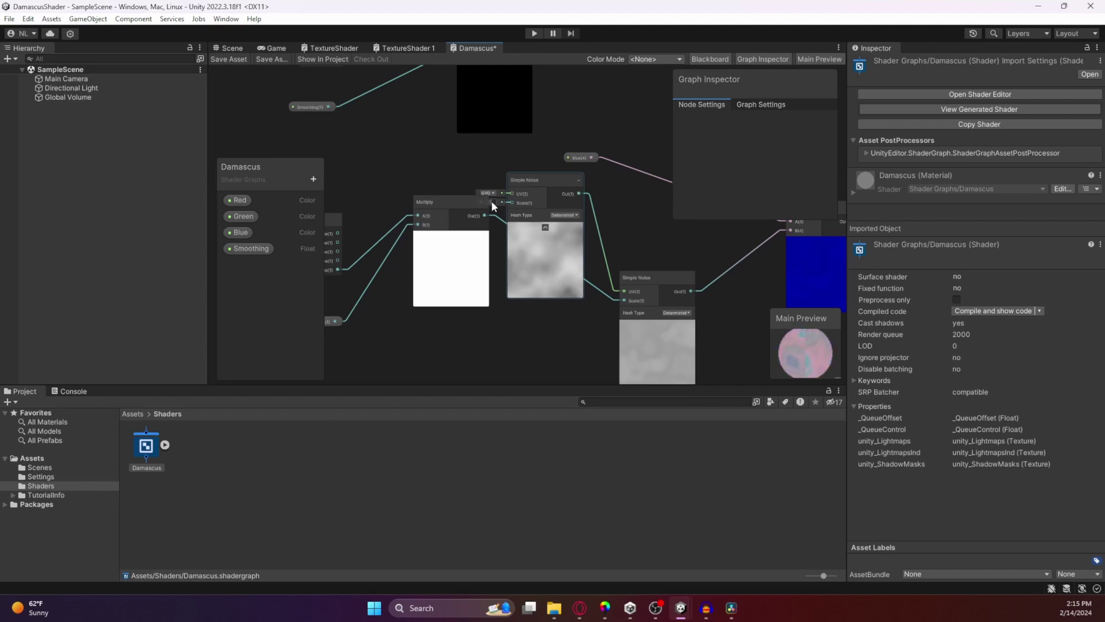
# Save the Damascus shader graph asset
pyautogui.moveTo(691, 248); pyautogui.dragTo(618, 279, button='middle')
pyautogui.click(534, 274)
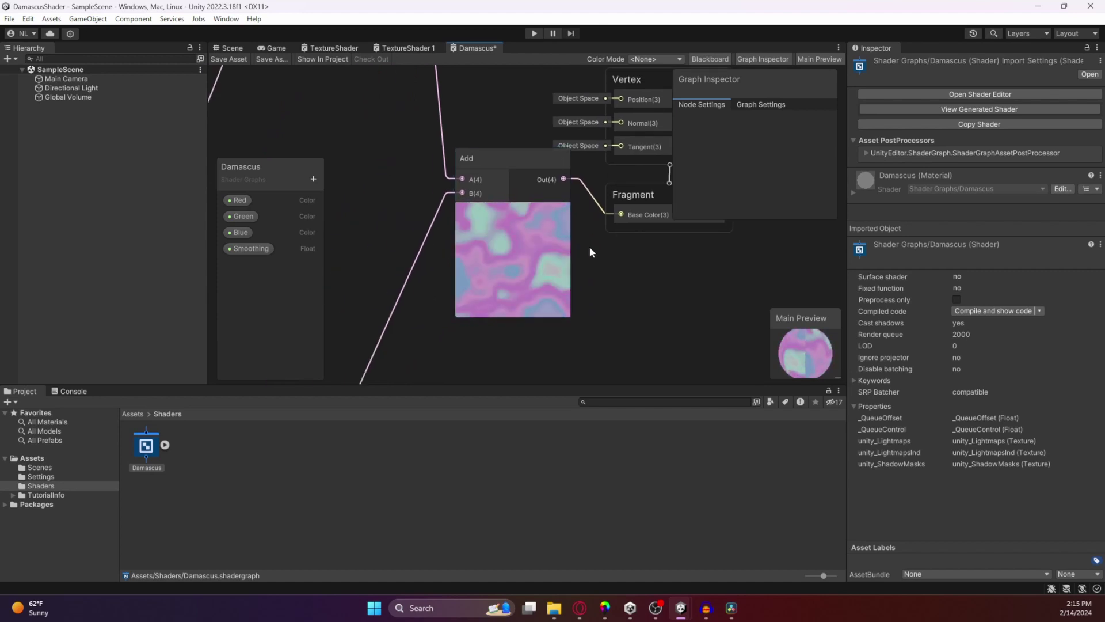
pyautogui.click(341, 124)
pyautogui.click(243, 60)
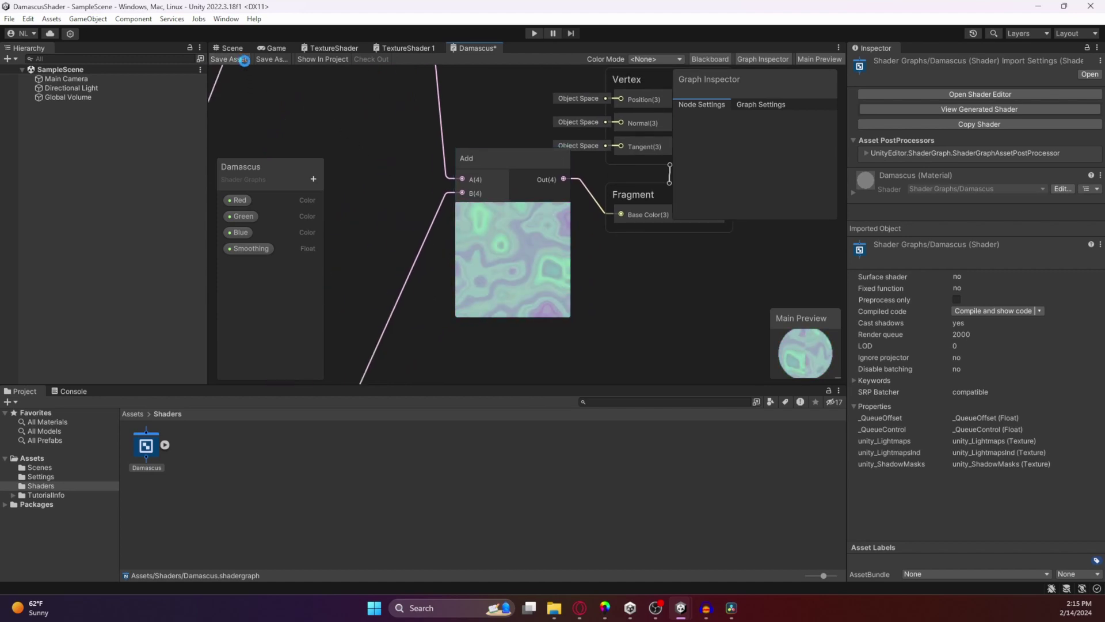
# Return to the Scene view and create a material named Damascus in the Shaders folder
pyautogui.click(231, 46)
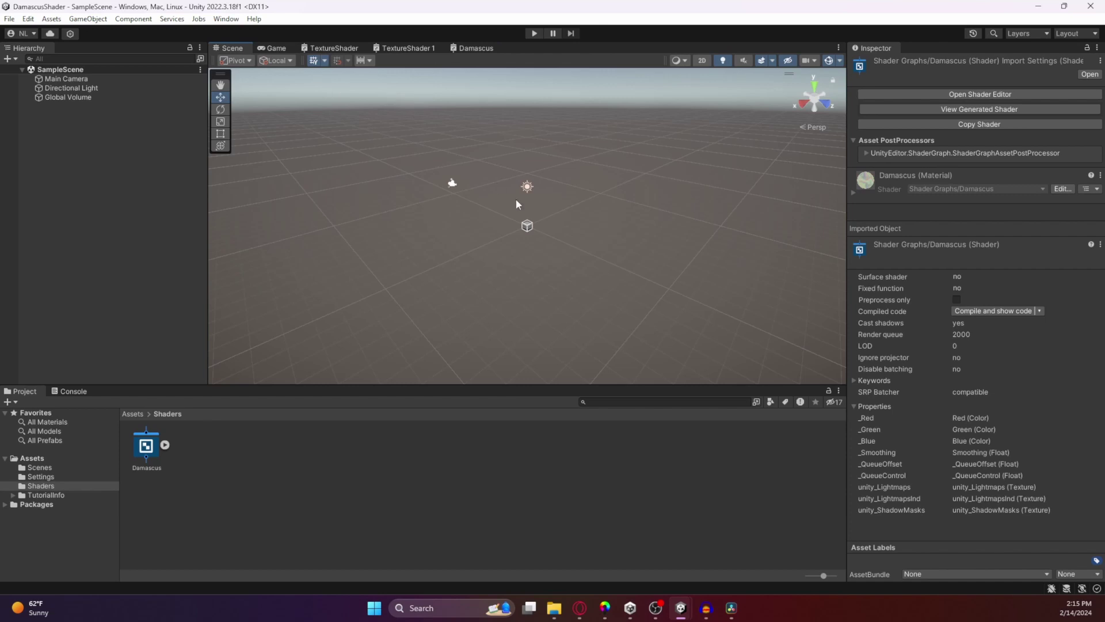
pyautogui.rightClick(229, 447)
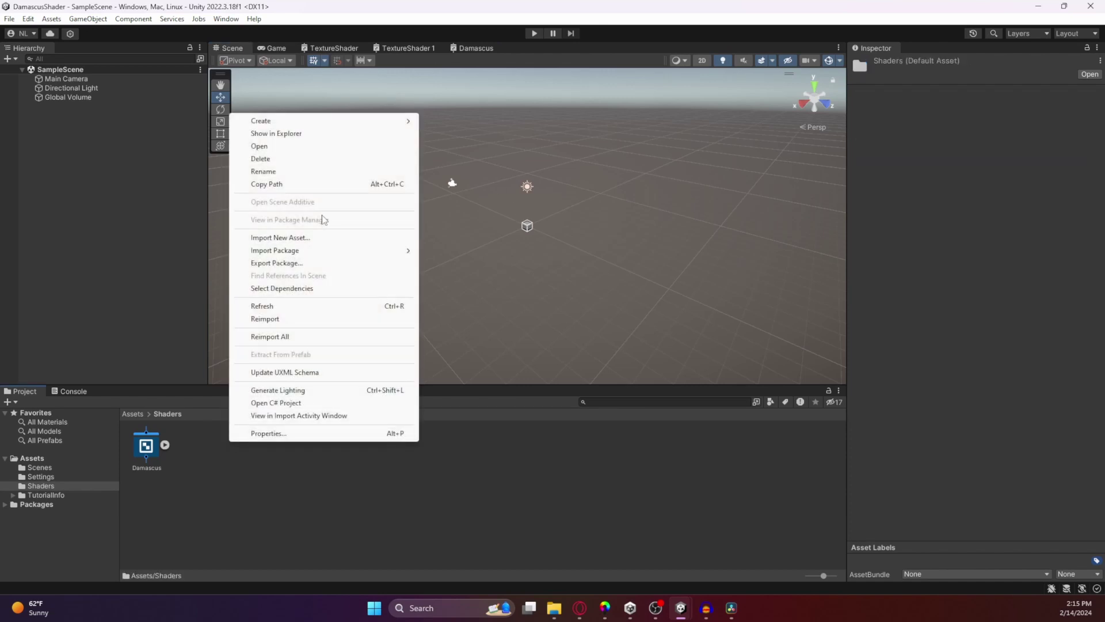
pyautogui.moveTo(307, 122)
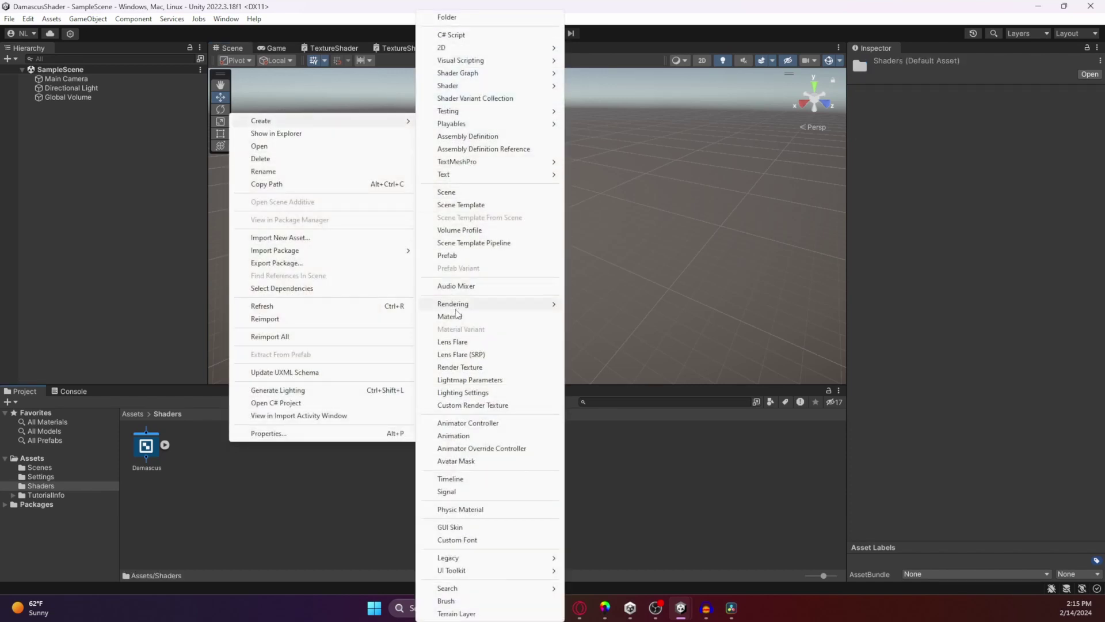
pyautogui.click(455, 317)
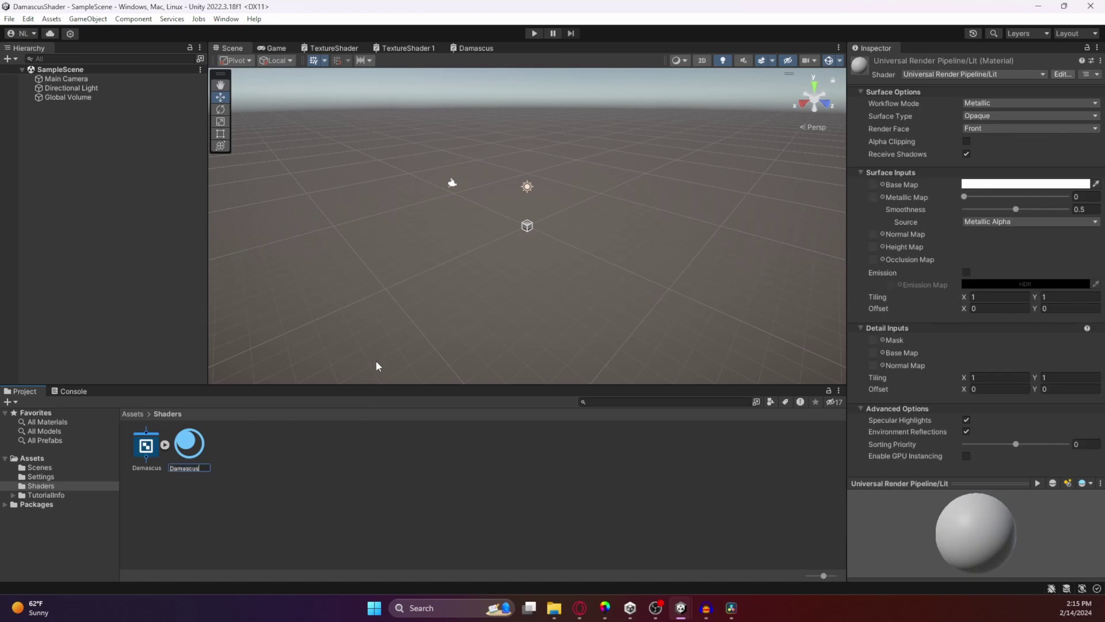
pyautogui.write('Damascus')
pyautogui.press('Return')
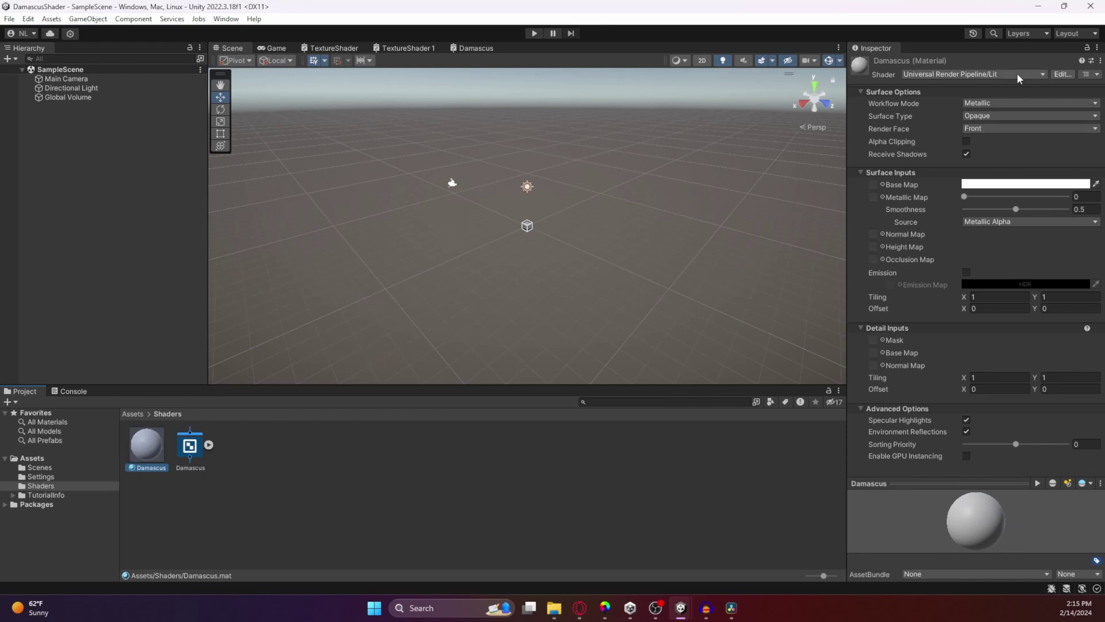
# Assign the Shader Graphs/Damascus shader to the Damascus material
pyautogui.click(1017, 74)
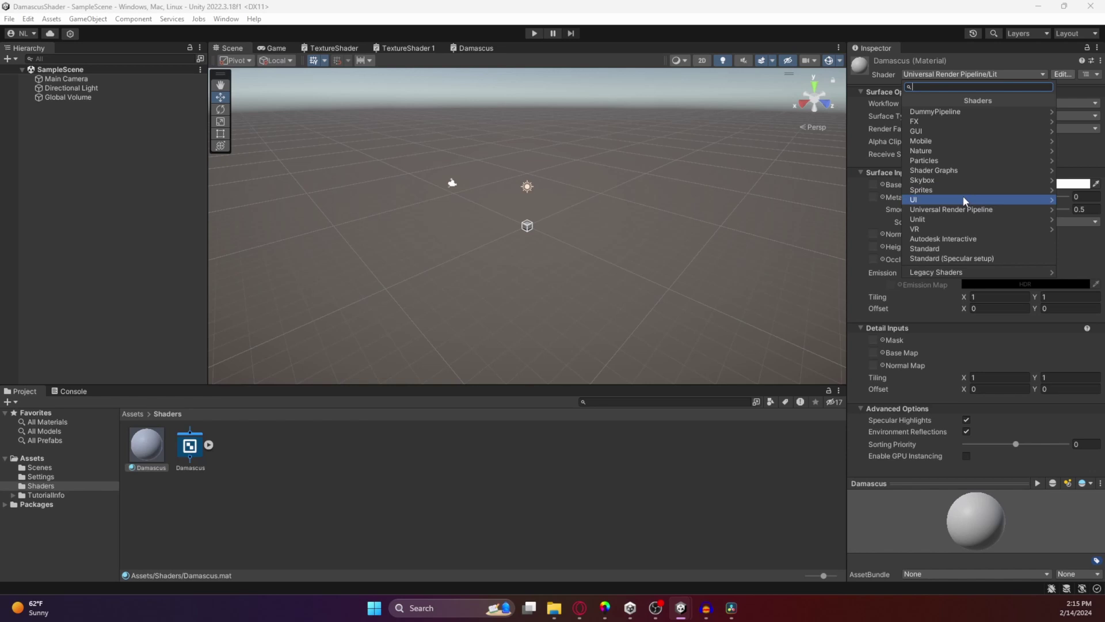
pyautogui.click(948, 219)
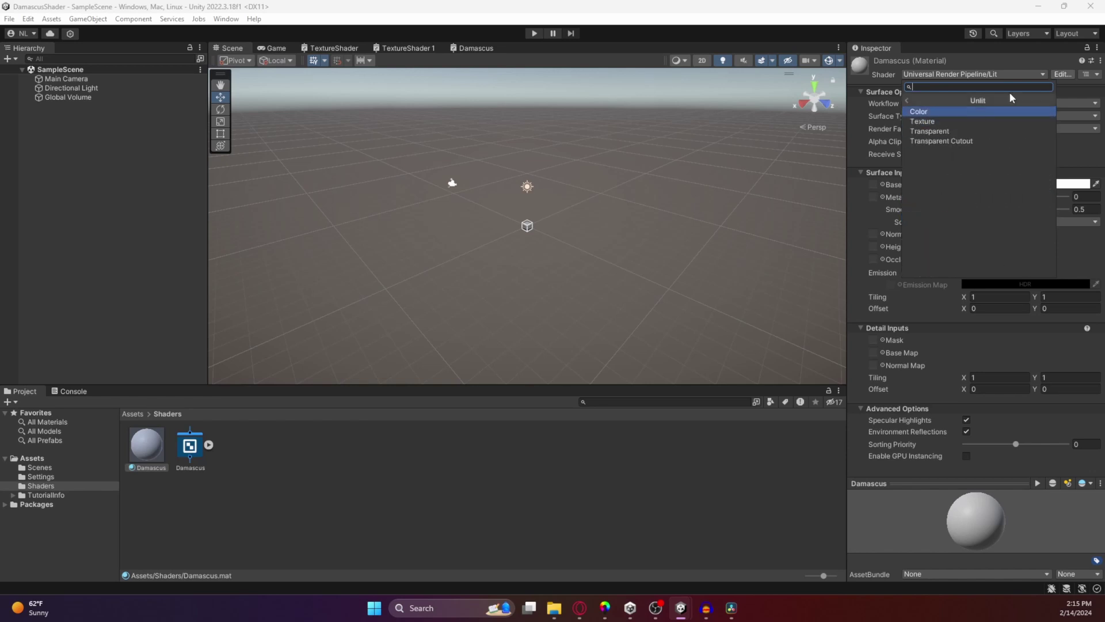
pyautogui.click(1003, 75)
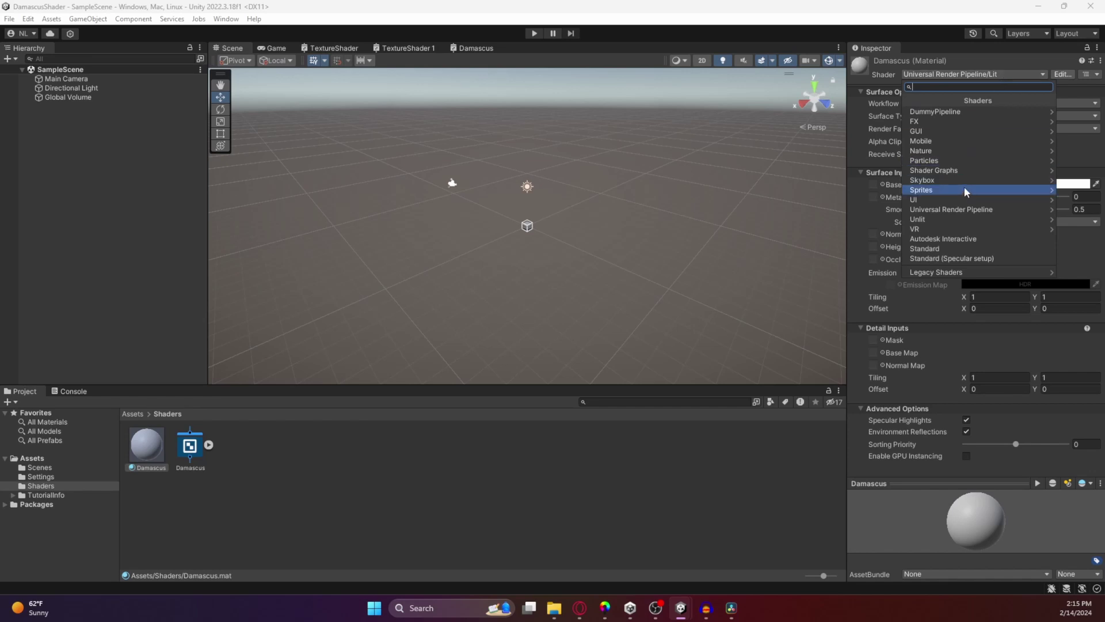
pyautogui.click(961, 170)
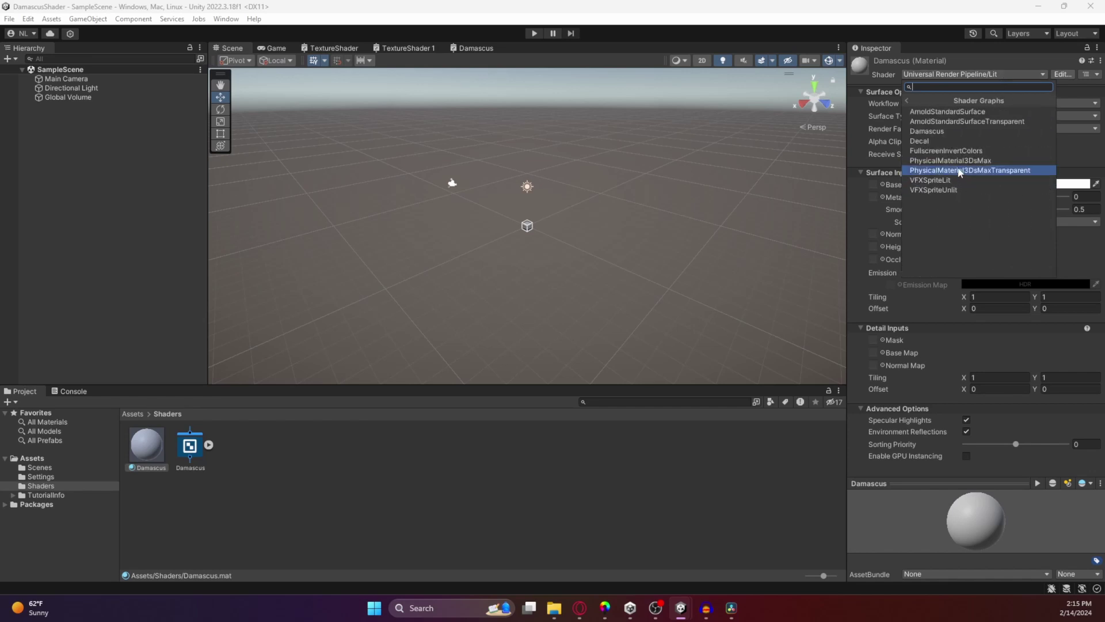
pyautogui.click(951, 133)
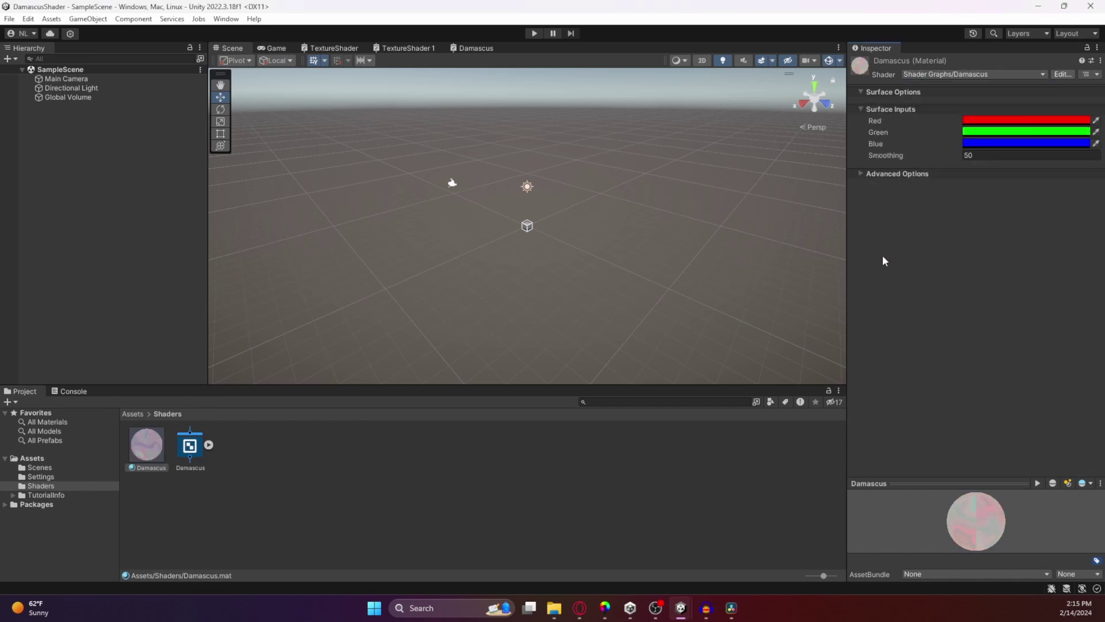
# Add a 3D Sphere to SampleScene, keeping its default name
pyautogui.rightClick(120, 175)
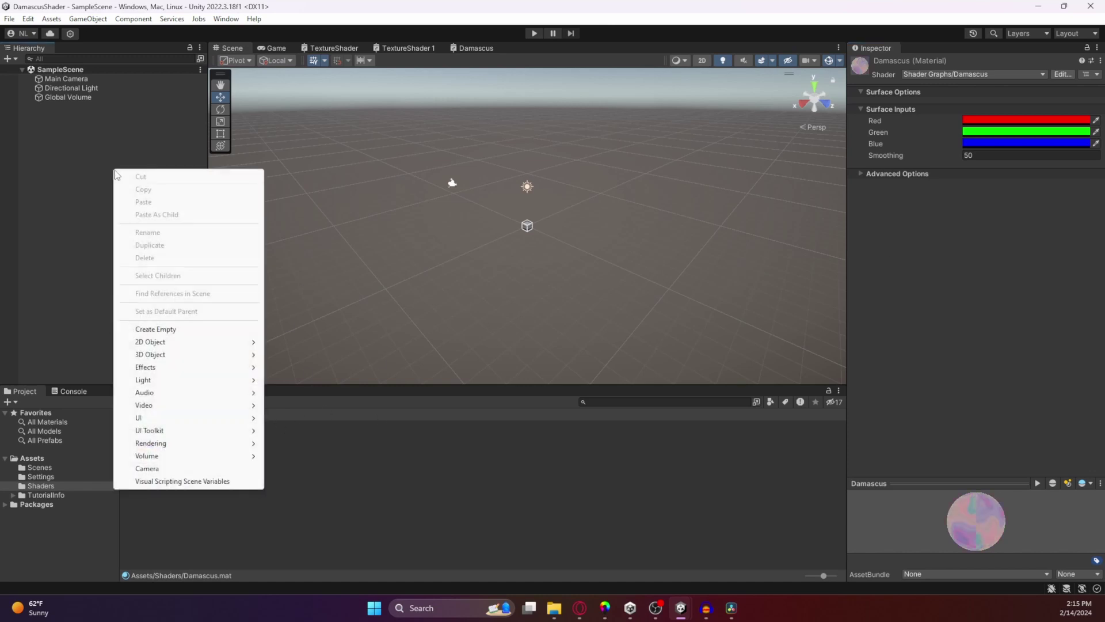
pyautogui.moveTo(170, 356)
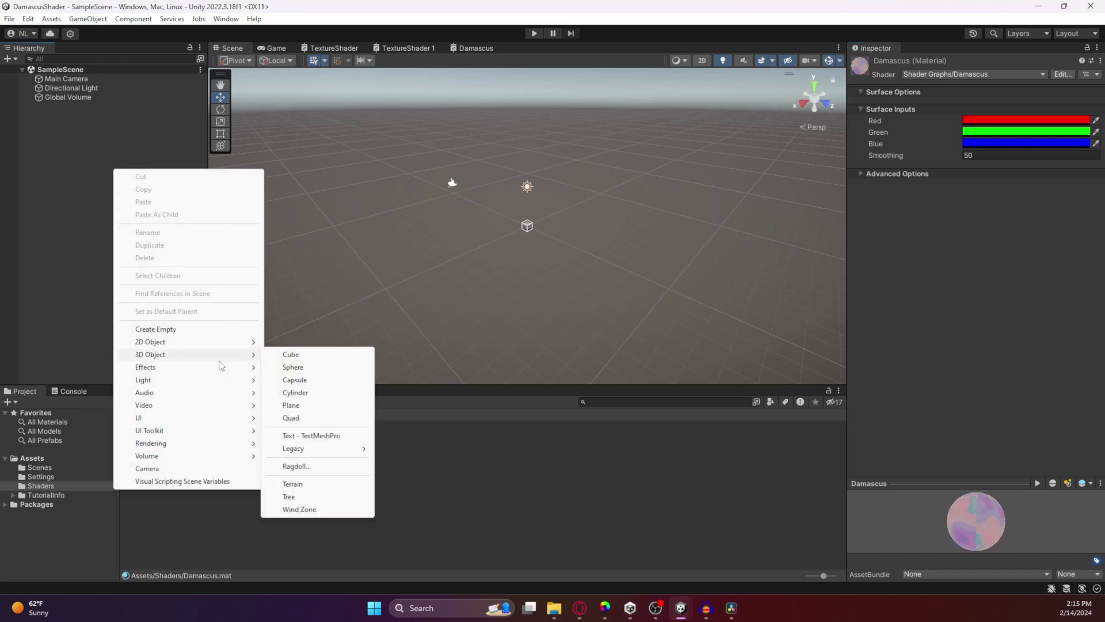
pyautogui.click(292, 369)
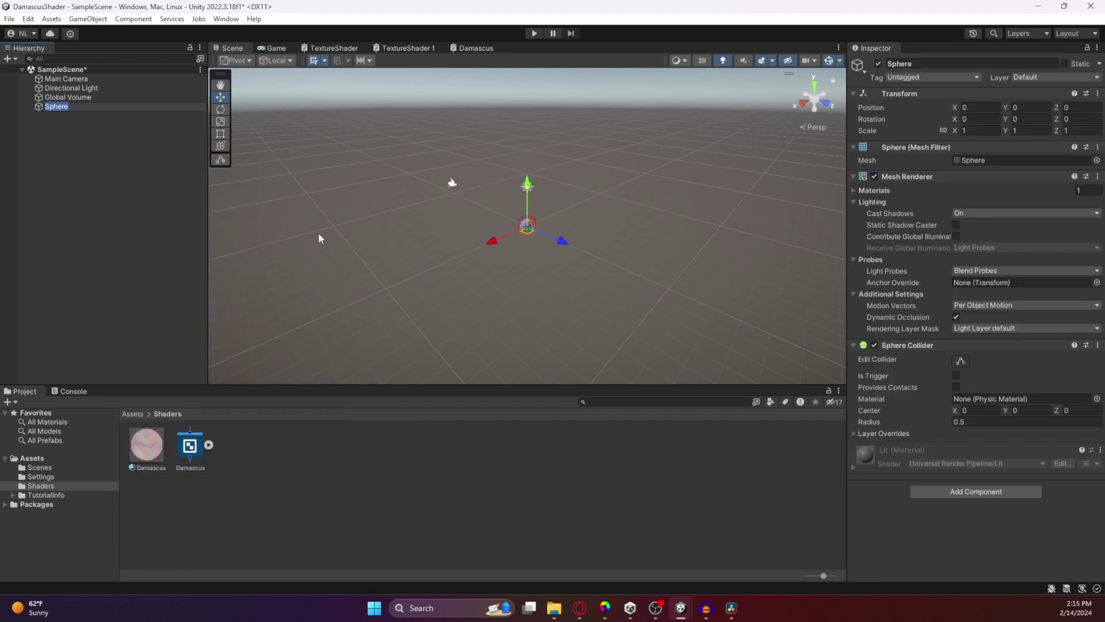
pyautogui.press('Return')
# Scale the sphere to 20 on X, Y and Z and apply the Damascus material to it
pyautogui.click(982, 130)
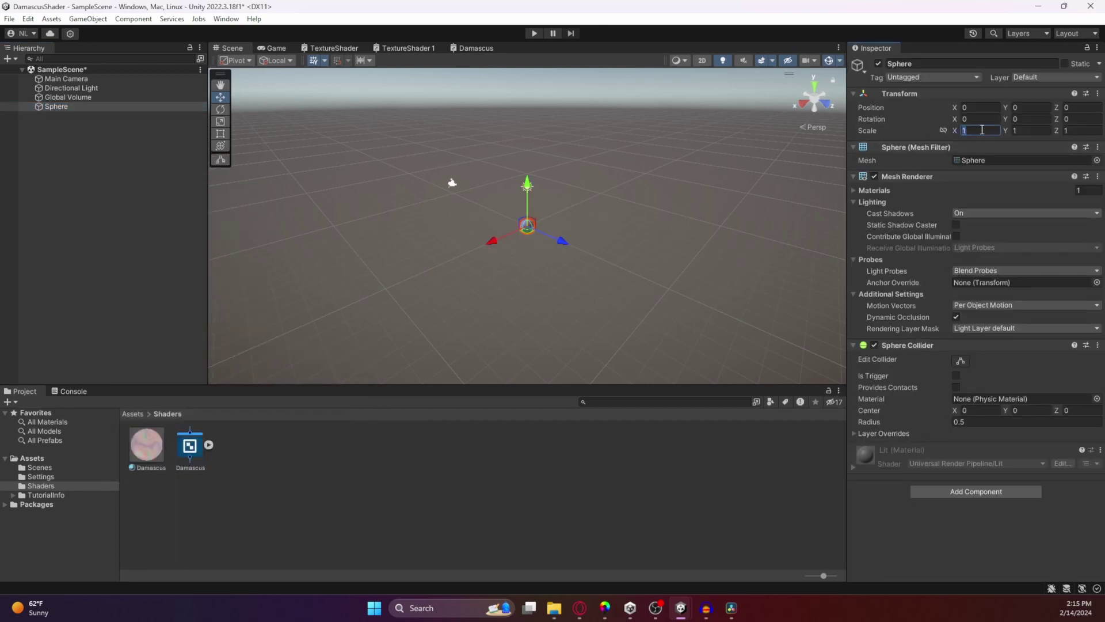
pyautogui.write('20')
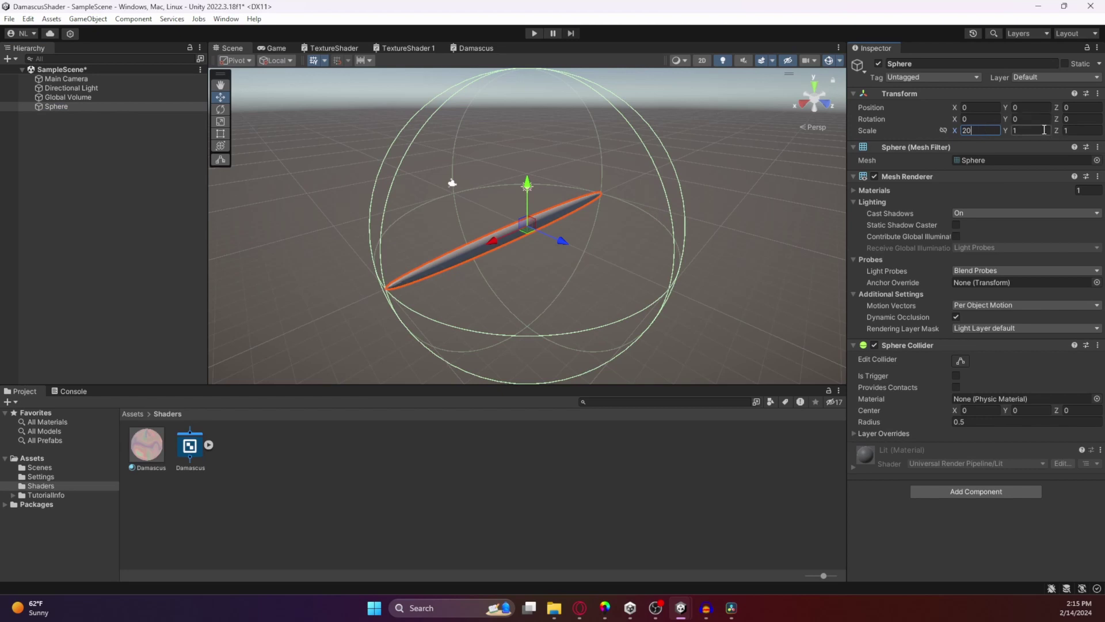
pyautogui.write('20')
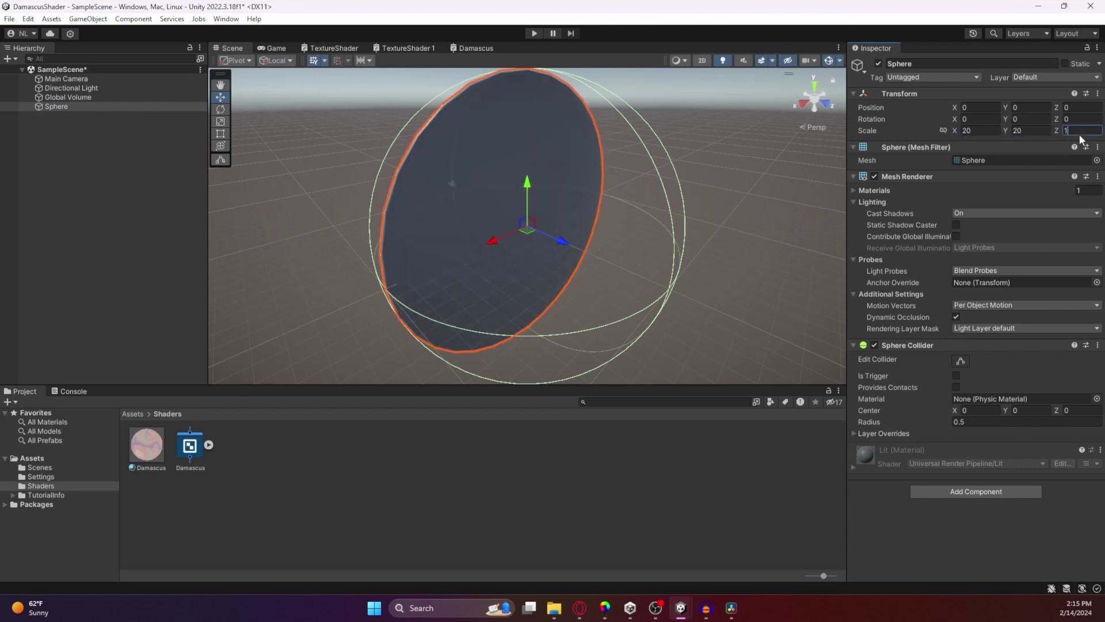
pyautogui.write('20')
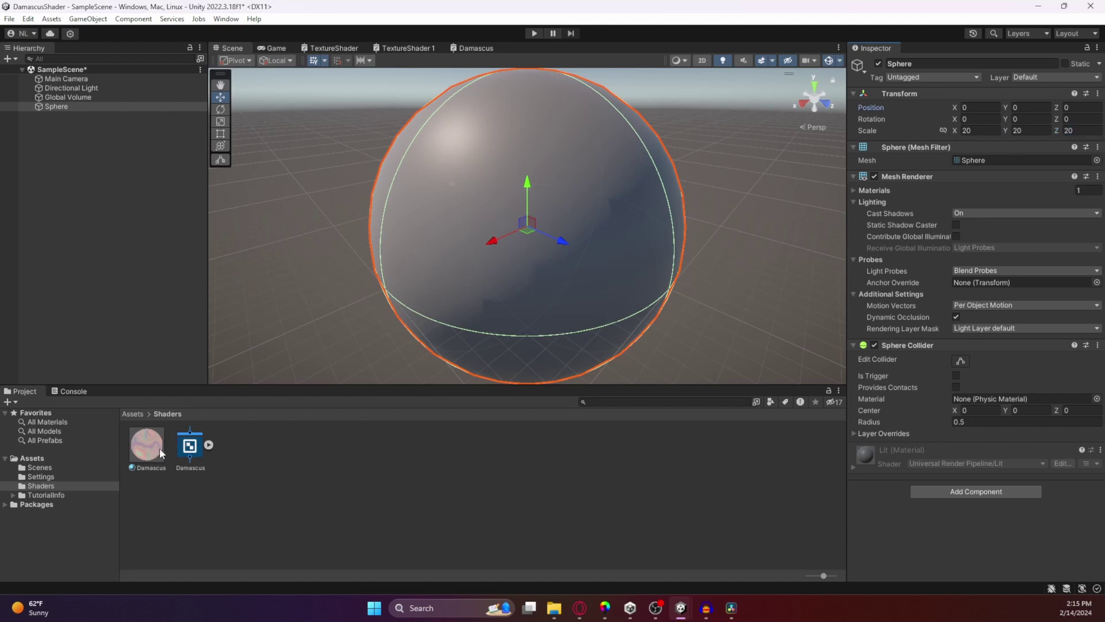
pyautogui.moveTo(149, 444); pyautogui.dragTo(454, 308)
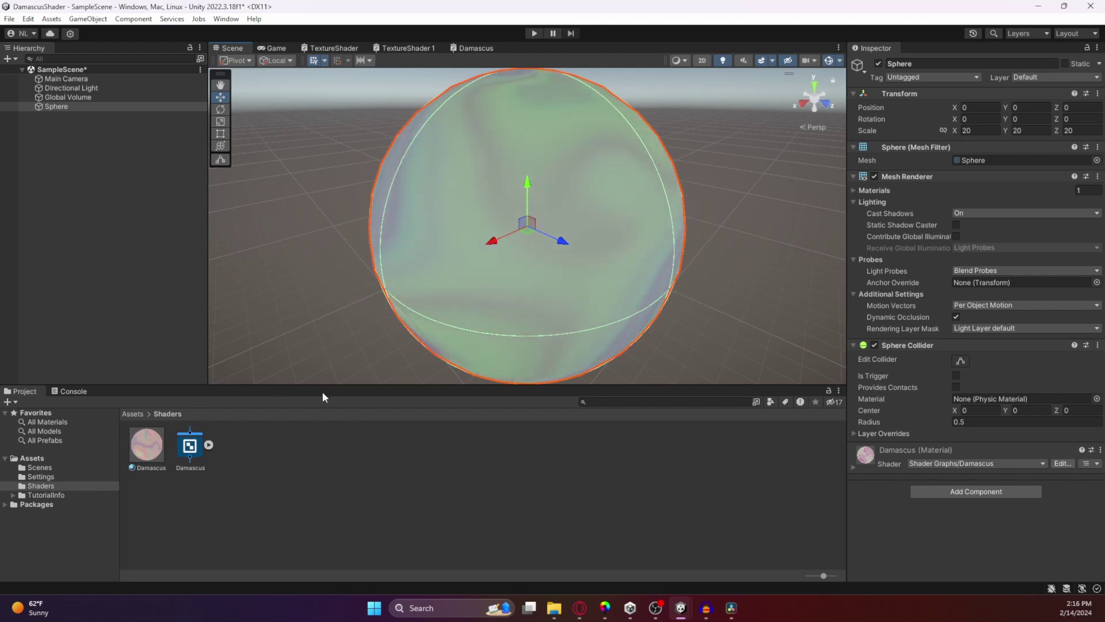
# Try a Smoothing of 100 on the Damascus material and raise it to 1000
pyautogui.click(204, 449)
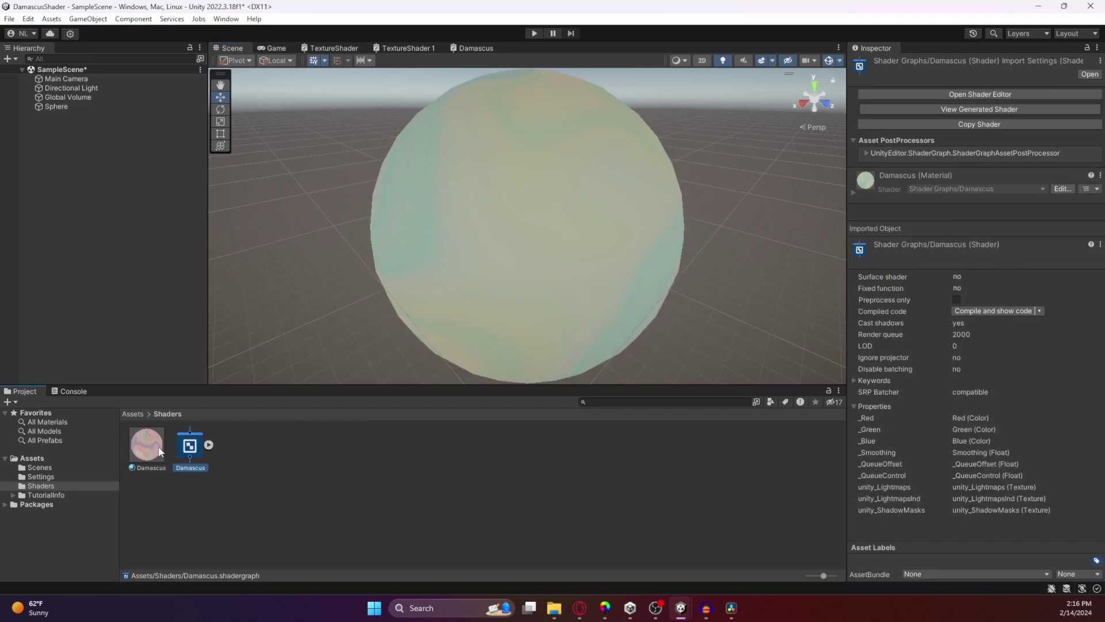
pyautogui.click(159, 452)
pyautogui.click(987, 156)
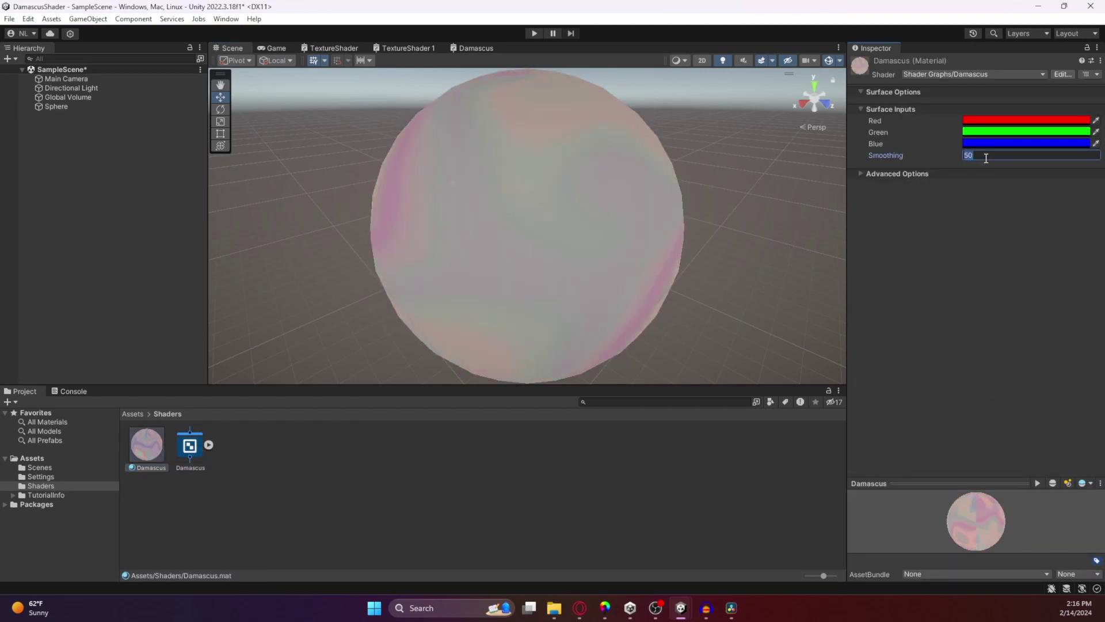
pyautogui.write('100')
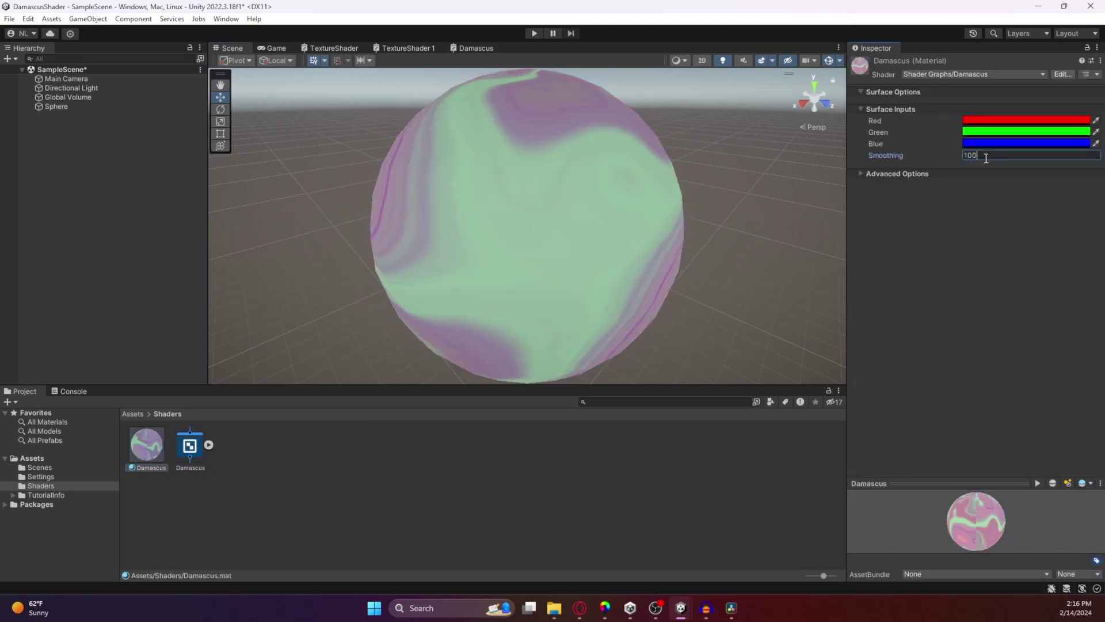
pyautogui.keyDown('alt'); pyautogui.moveTo(575, 171); pyautogui.dragTo(547, 150); pyautogui.keyUp('alt')
pyautogui.scroll(8, 546, 151)
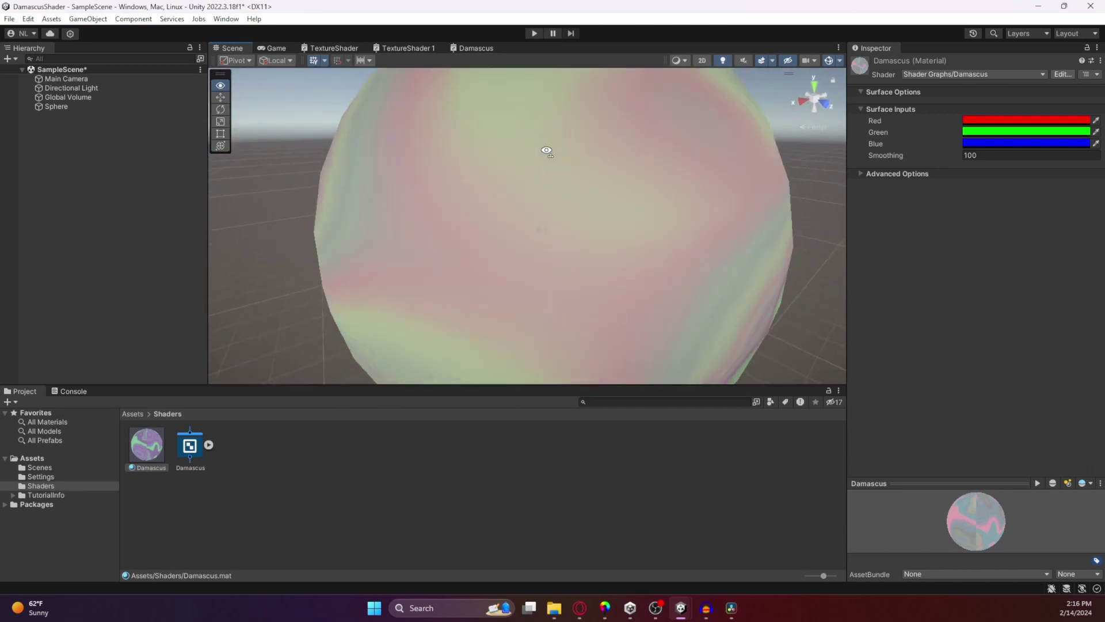
pyautogui.click(989, 156)
pyautogui.write('1000')
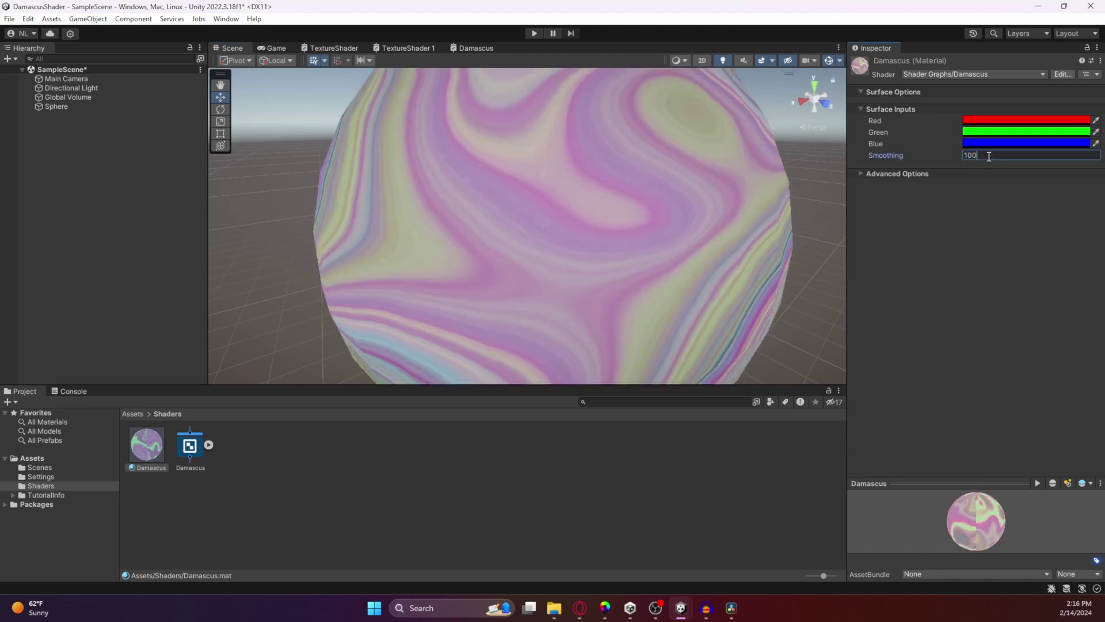
pyautogui.press('Return')
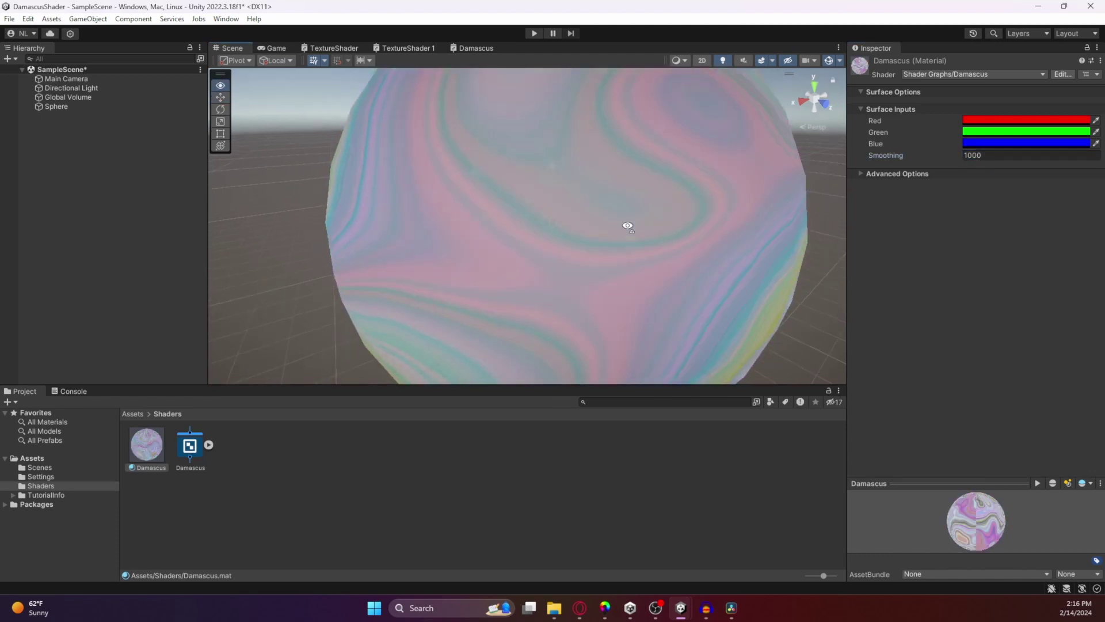
# Examine the animated Damascus pattern on the sphere from different distances and angles
pyautogui.scroll(-8, 616, 231)
pyautogui.scroll(5, 611, 227)
pyautogui.keyDown('alt'); pyautogui.moveTo(597, 217); pyautogui.dragTo(641, 213); pyautogui.keyUp('alt')
pyautogui.scroll(-5, 576, 212)
pyautogui.scroll(4, 579, 215)
pyautogui.scroll(-3, 413, 200)
pyautogui.scroll(4, 413, 201)
pyautogui.scroll(-5, 421, 204)
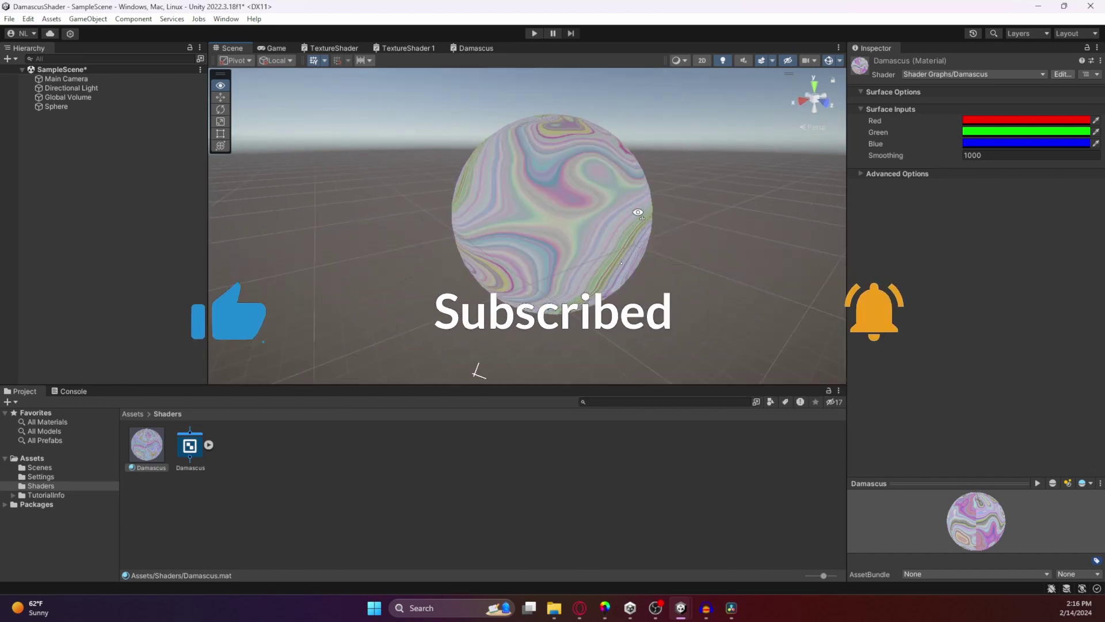
pyautogui.keyDown('alt'); pyautogui.moveTo(636, 212); pyautogui.dragTo(628, 216); pyautogui.keyUp('alt')
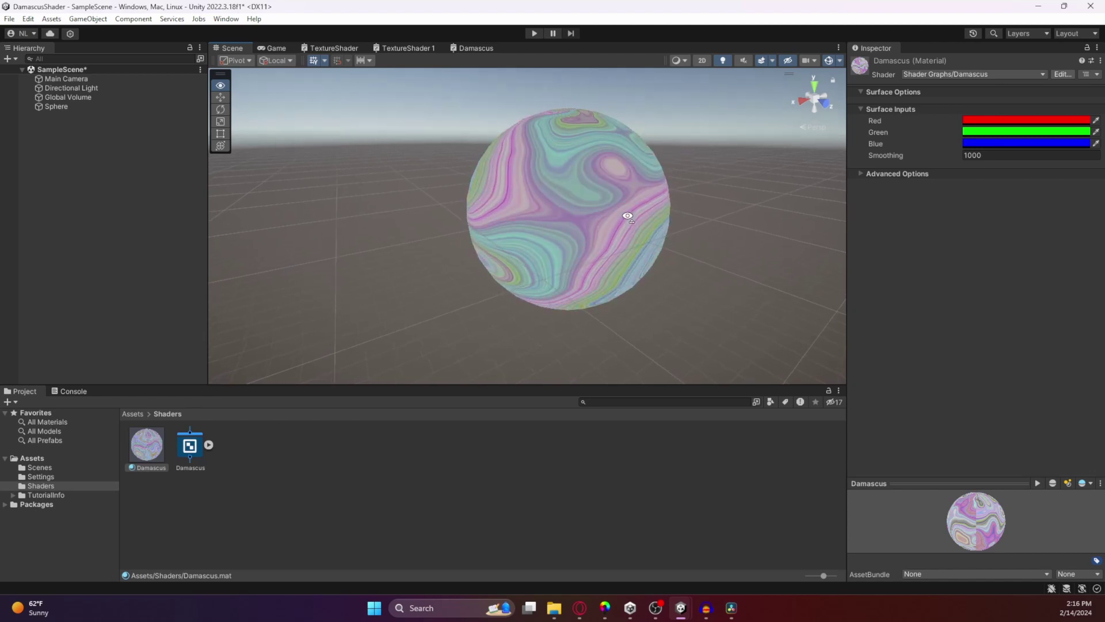